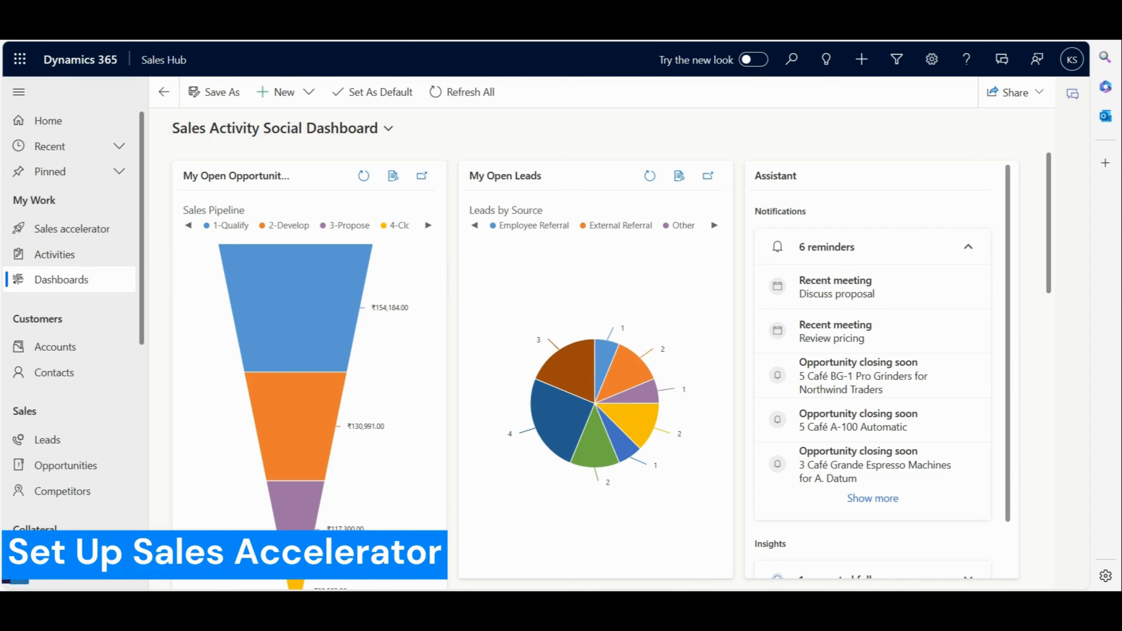
Open the sales accelerator workspace quick setup in Sales Insights settings and enable it for all security roles
click(123, 576)
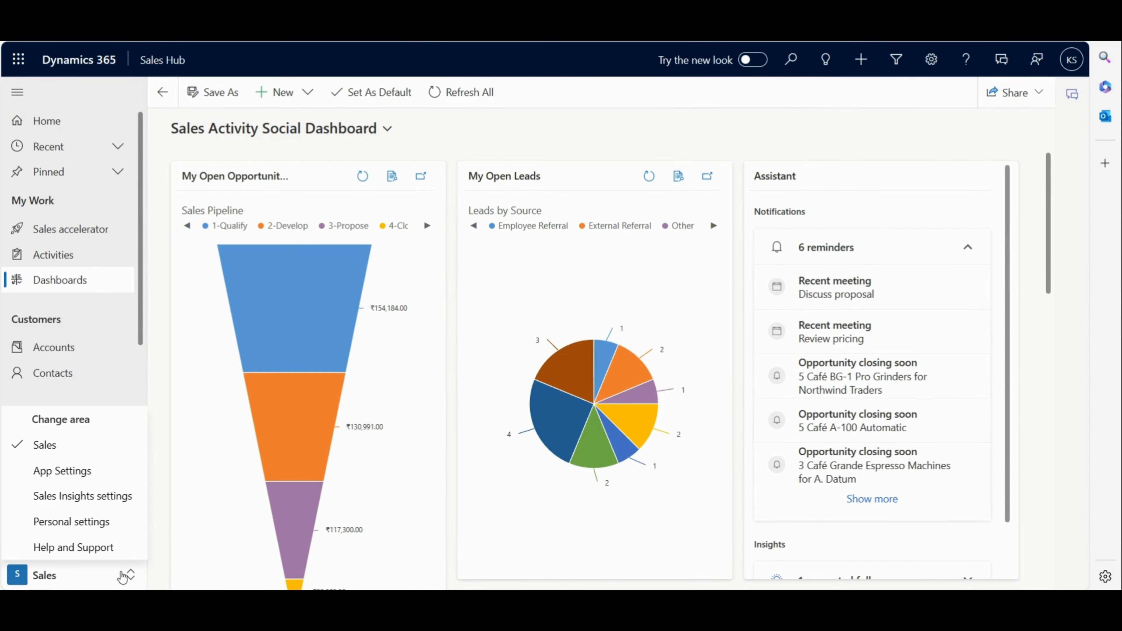
click(118, 495)
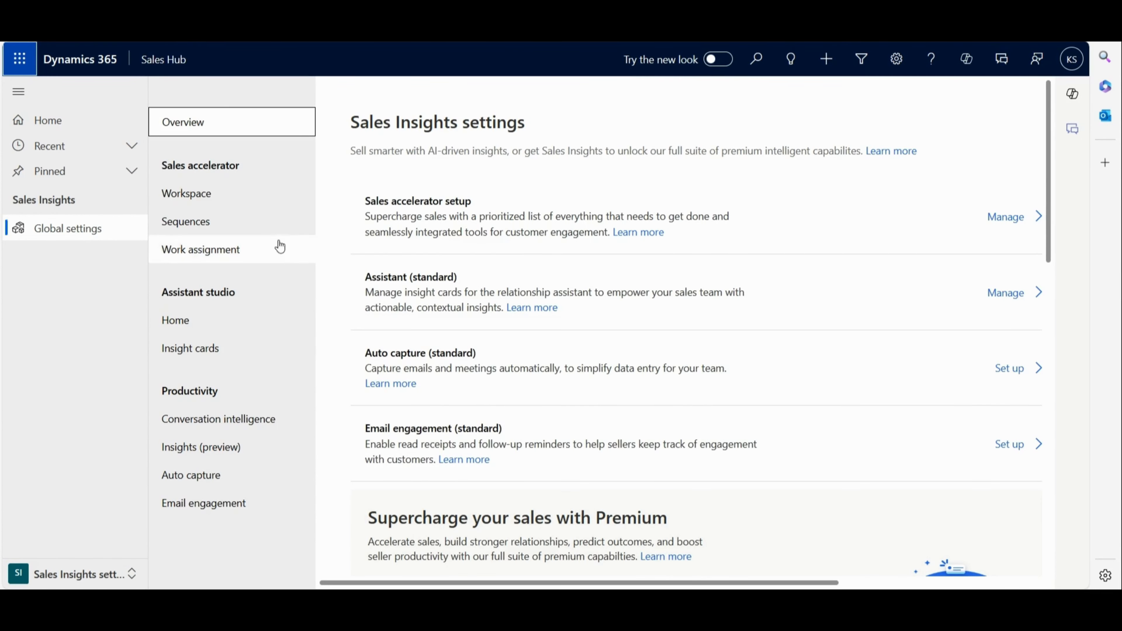
click(215, 198)
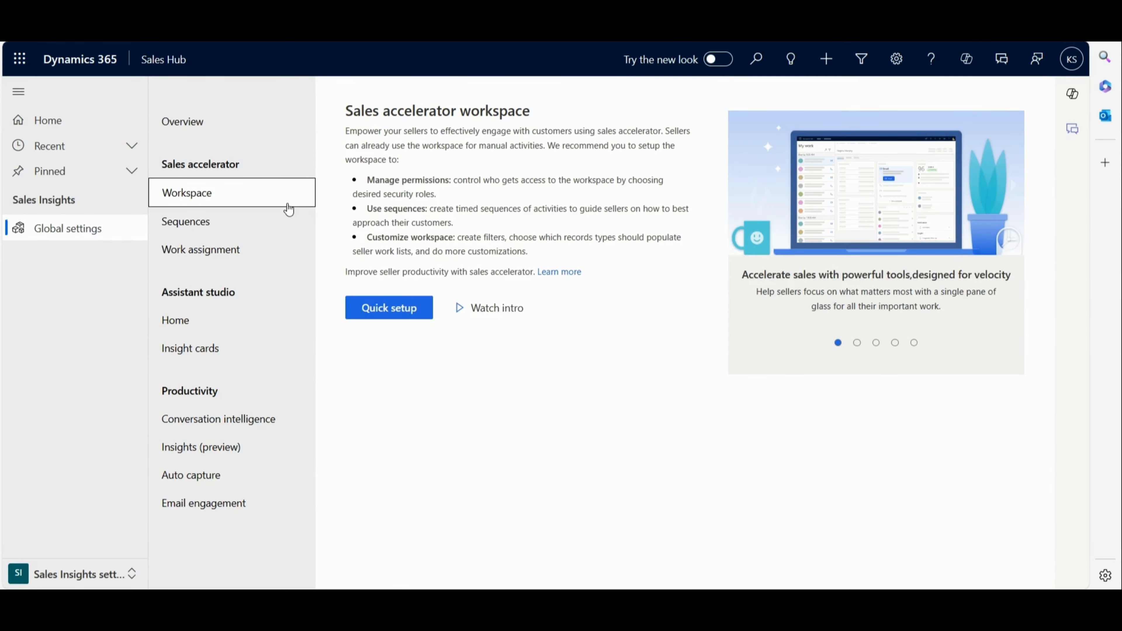
click(396, 308)
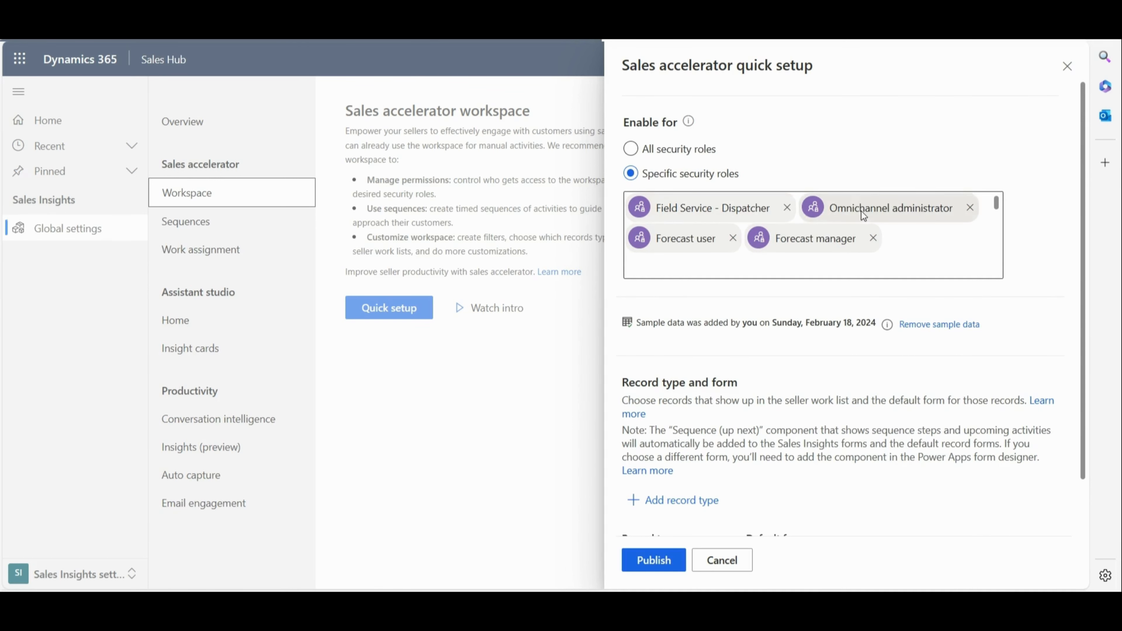
click(631, 149)
Add the Opportunities record type with Opportunity as its default form, and publish the sales accelerator setup
scroll(683, 337, down, 1)
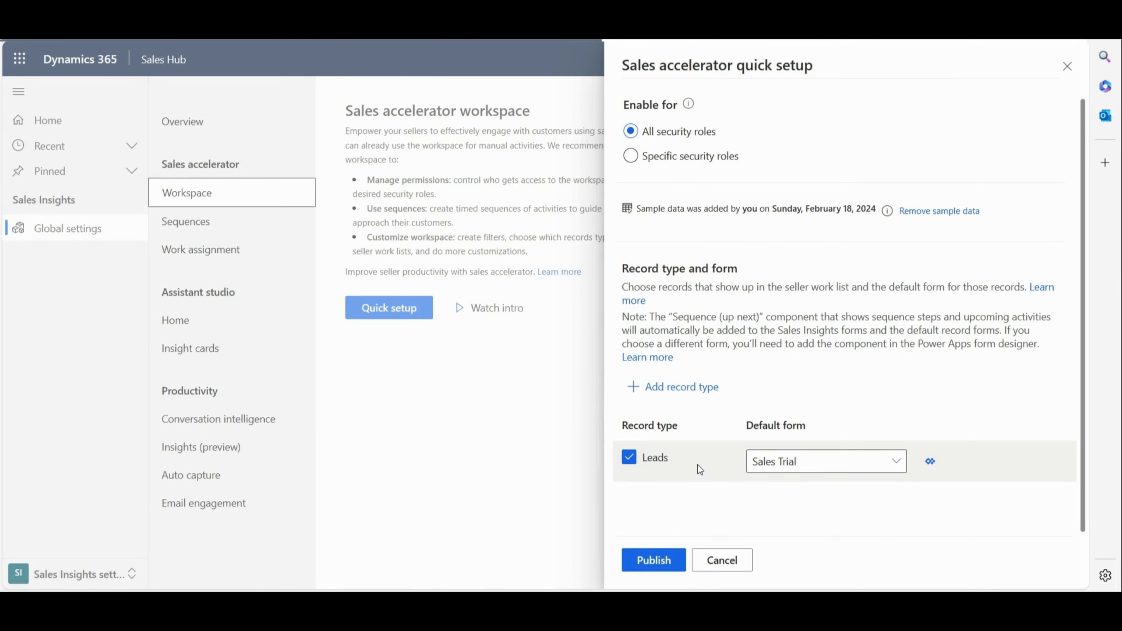
click(698, 399)
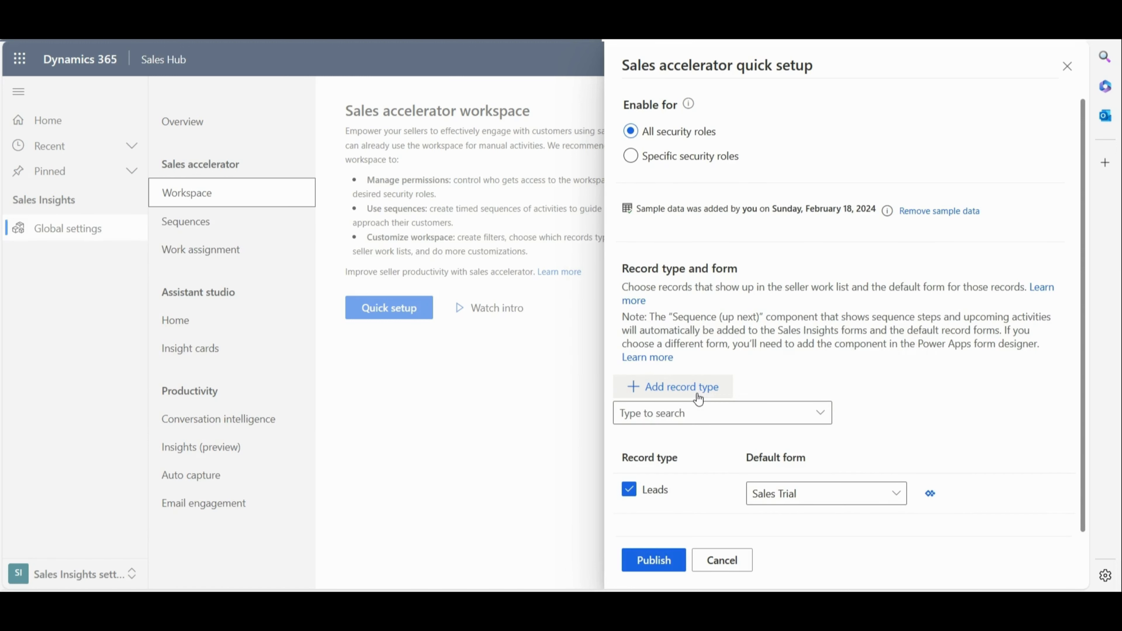
click(826, 420)
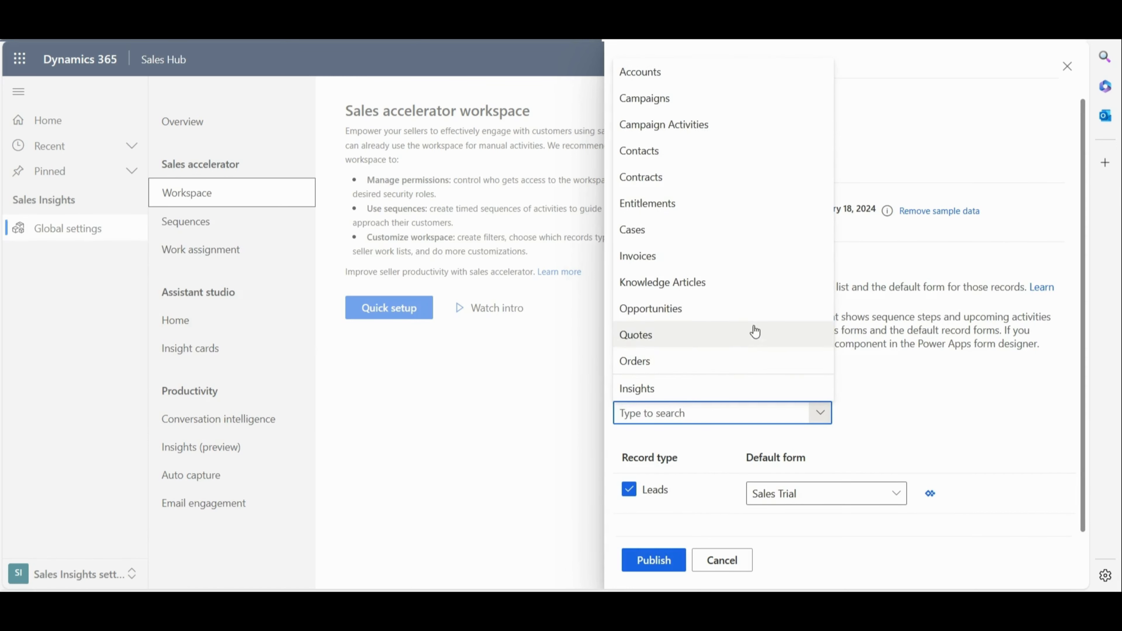
click(761, 316)
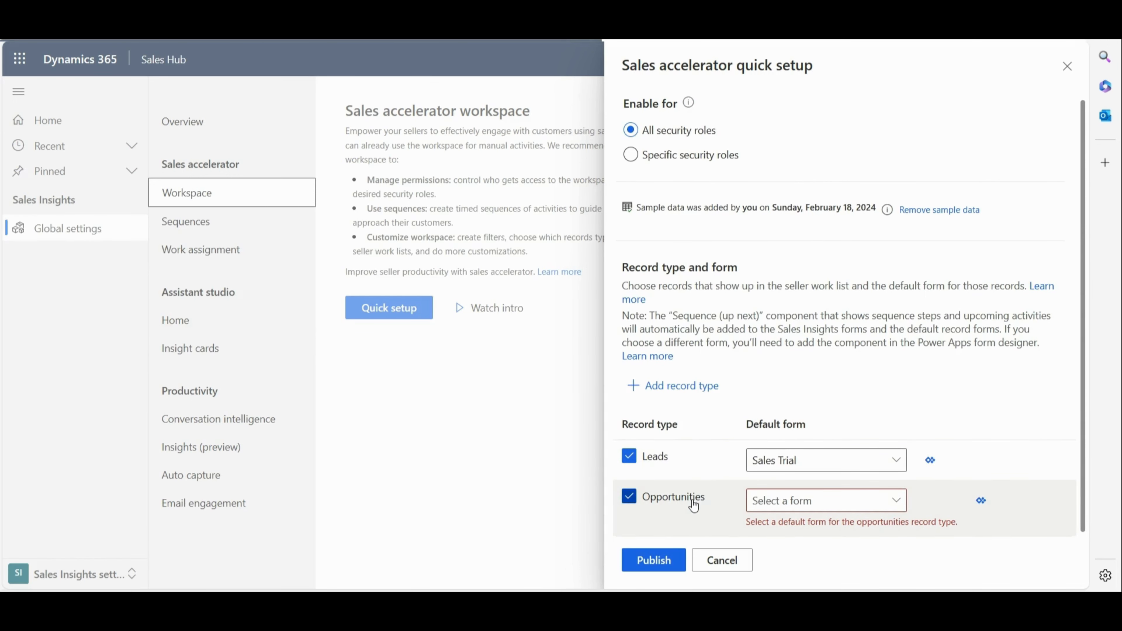
click(897, 507)
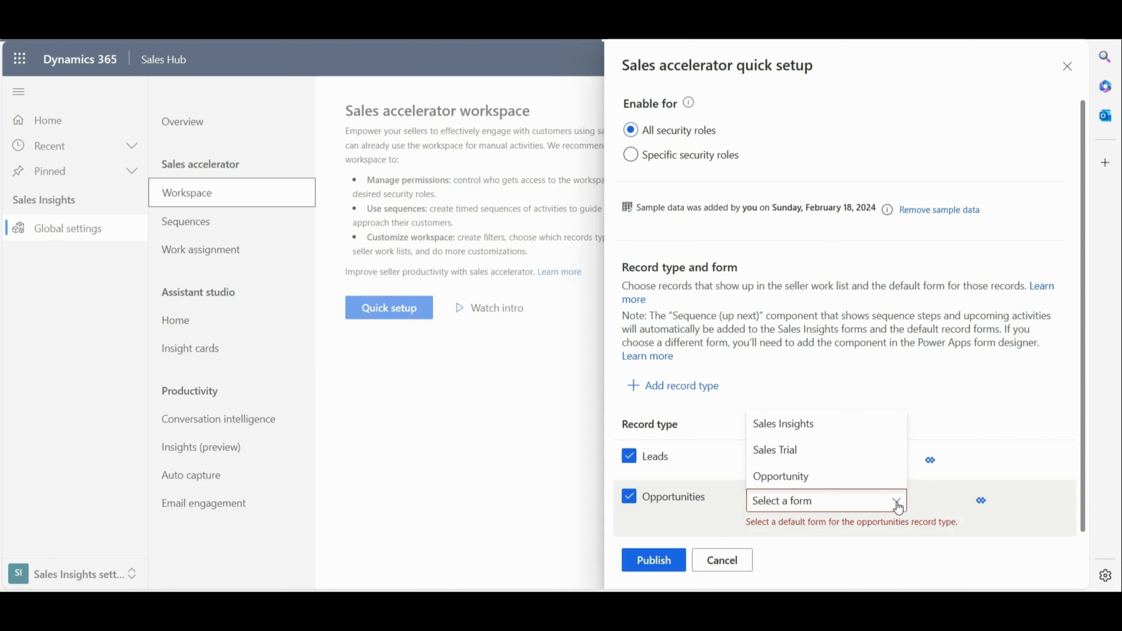
click(872, 474)
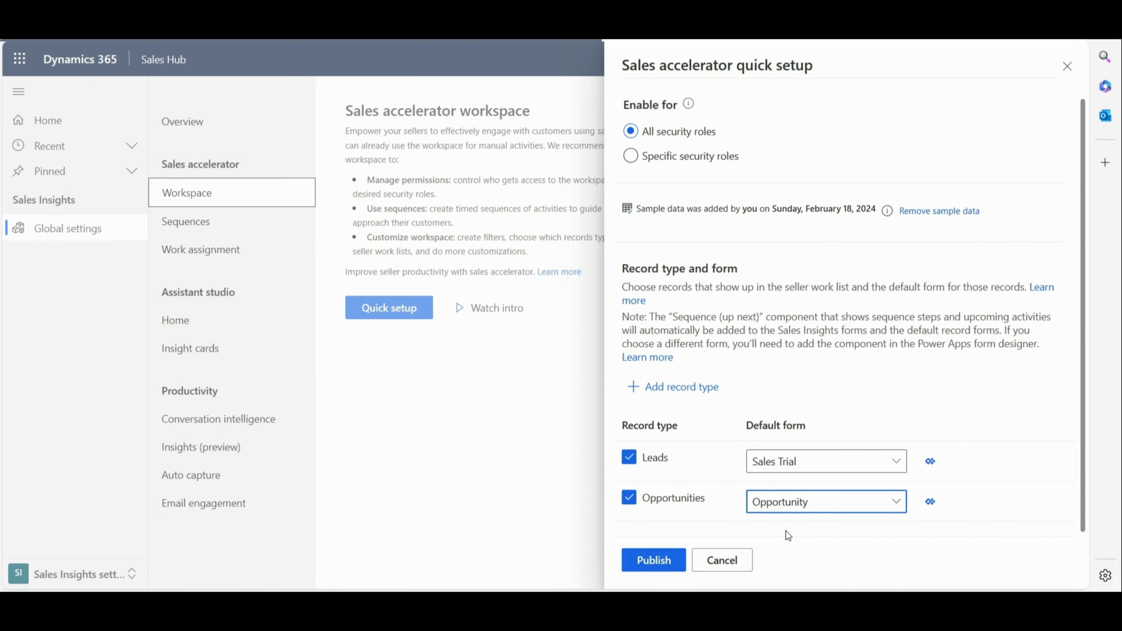
click(665, 560)
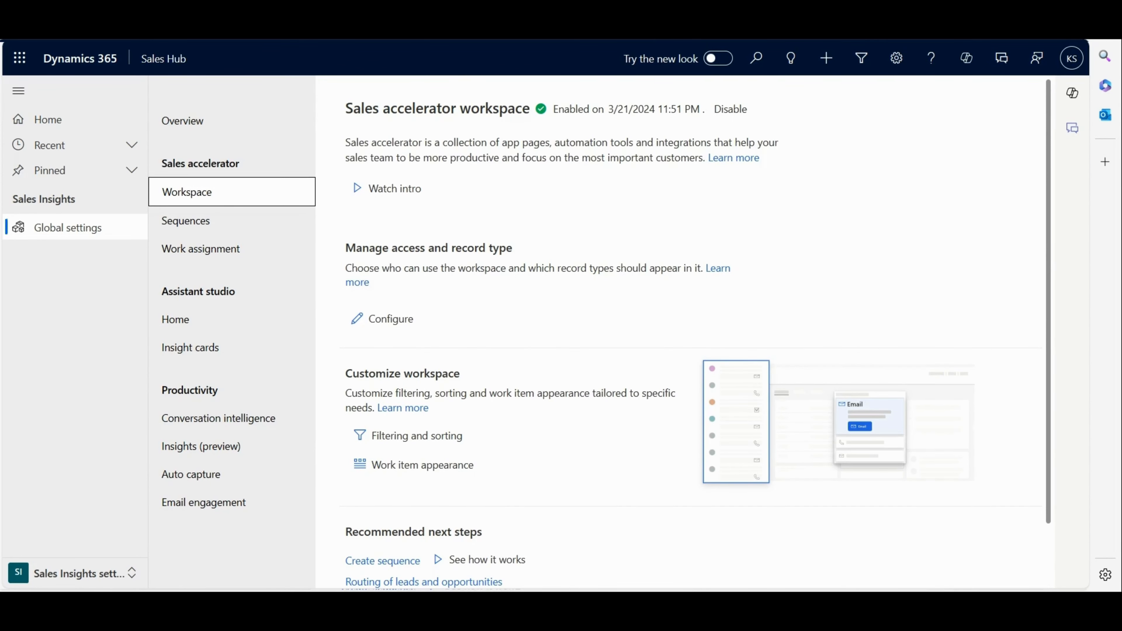
Return to the Sales area with the sales accelerator work list
scroll(608, 457, down, 1)
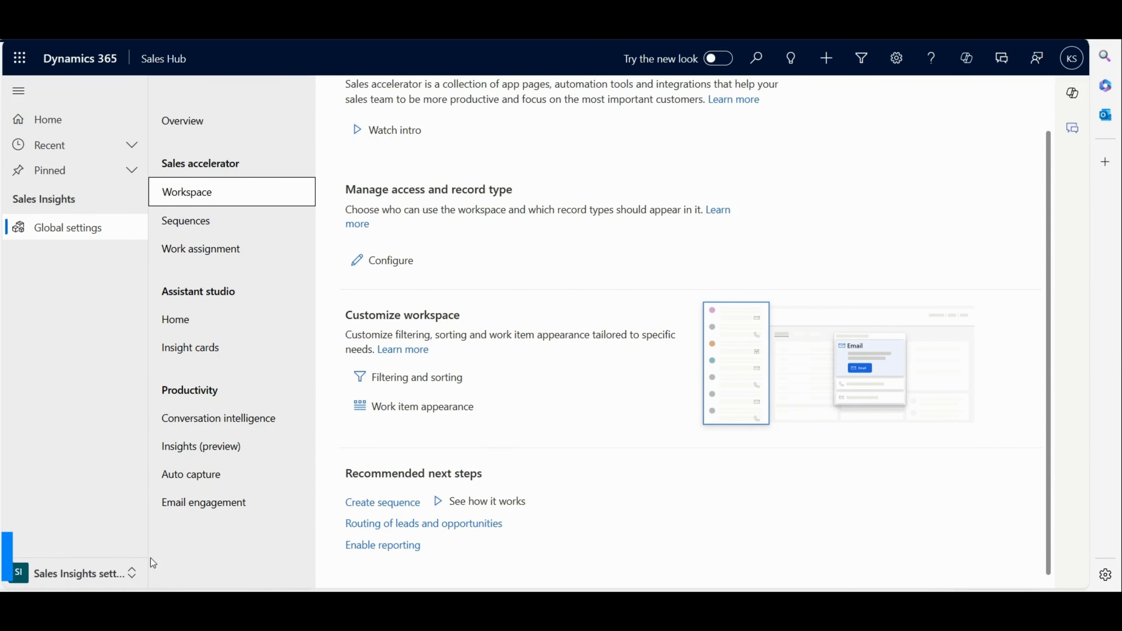
click(134, 572)
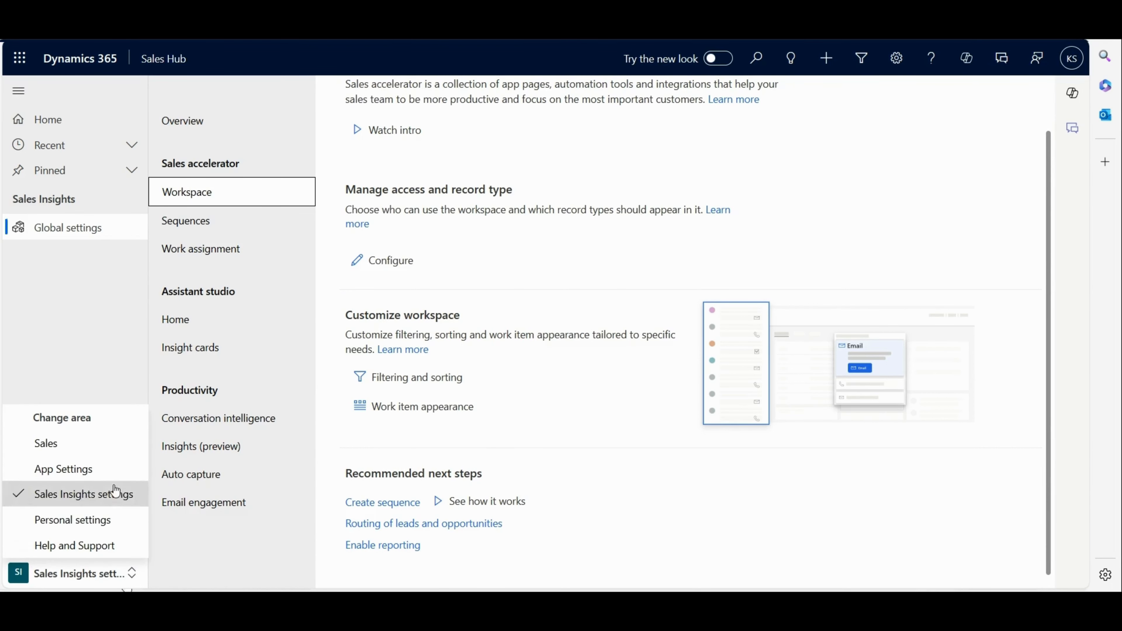
click(117, 450)
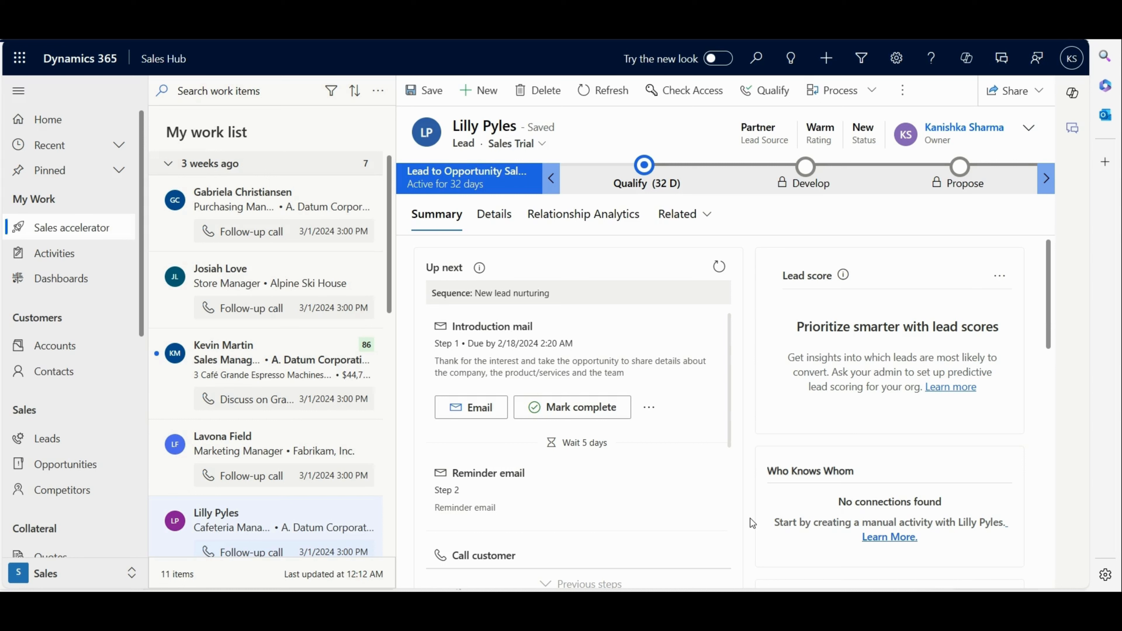
Examine the work list's filter, sort and search options and the additional actions of the Introduction mail step
click(332, 93)
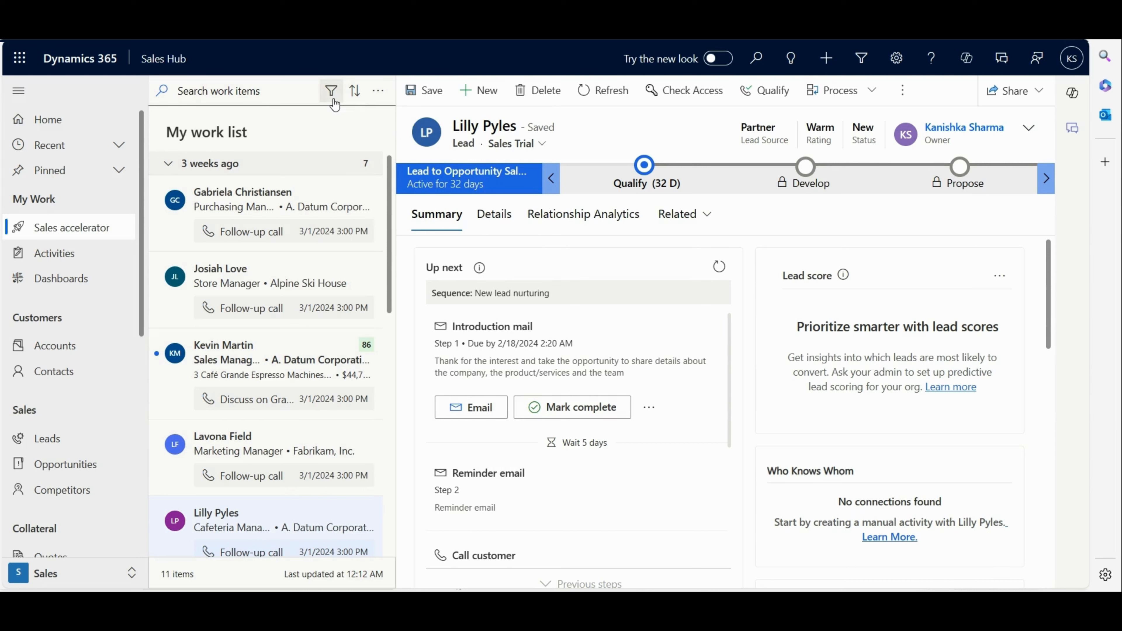
click(356, 94)
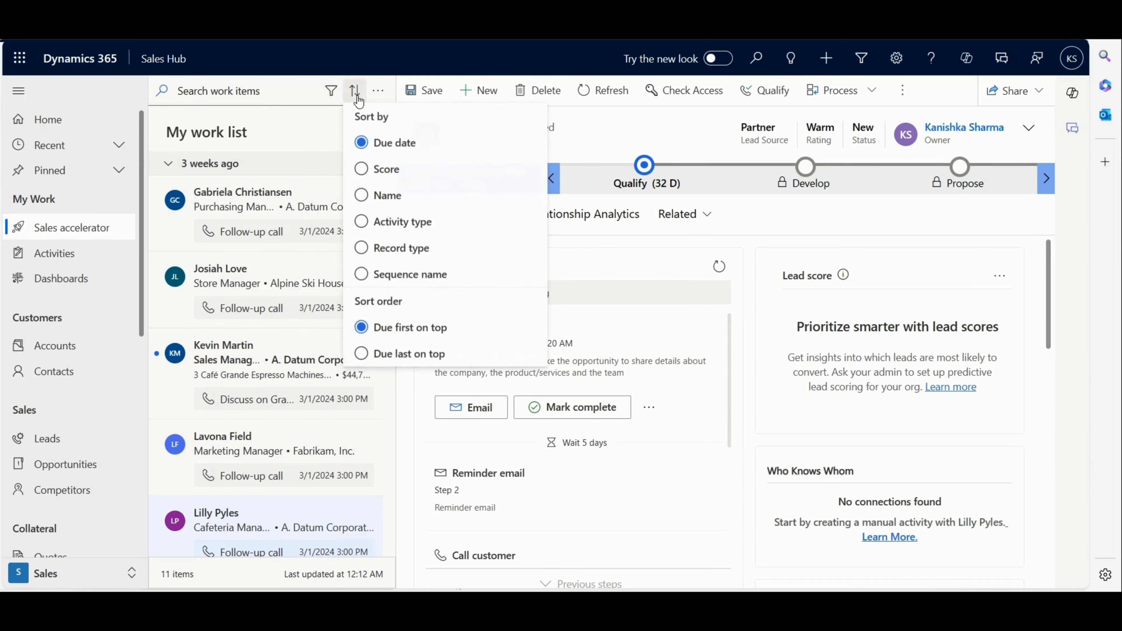
click(204, 92)
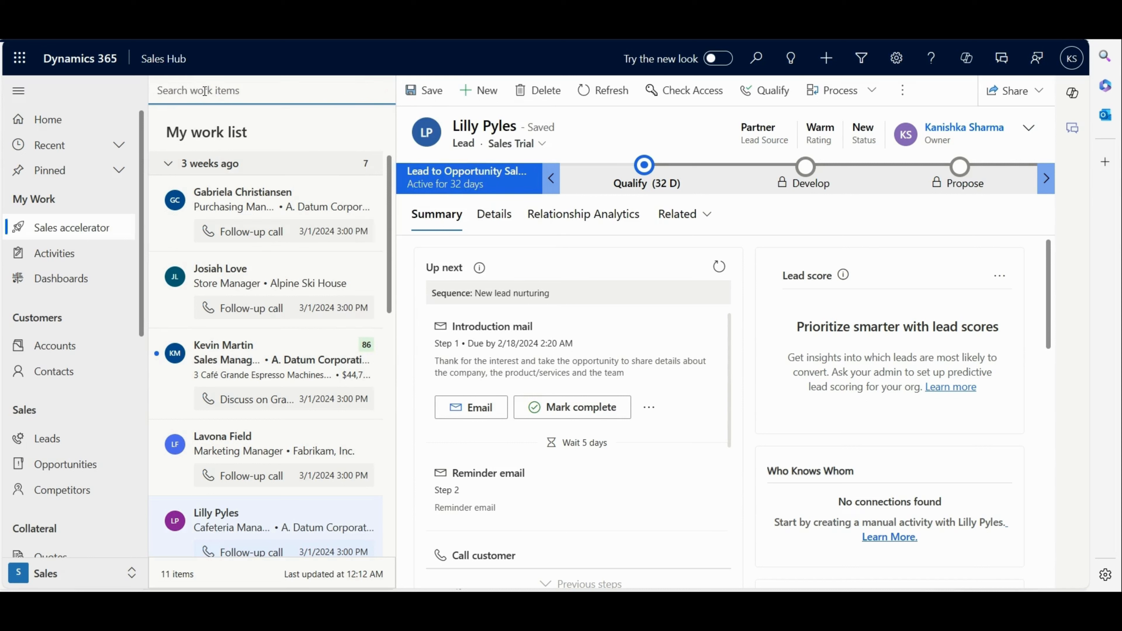
click(272, 133)
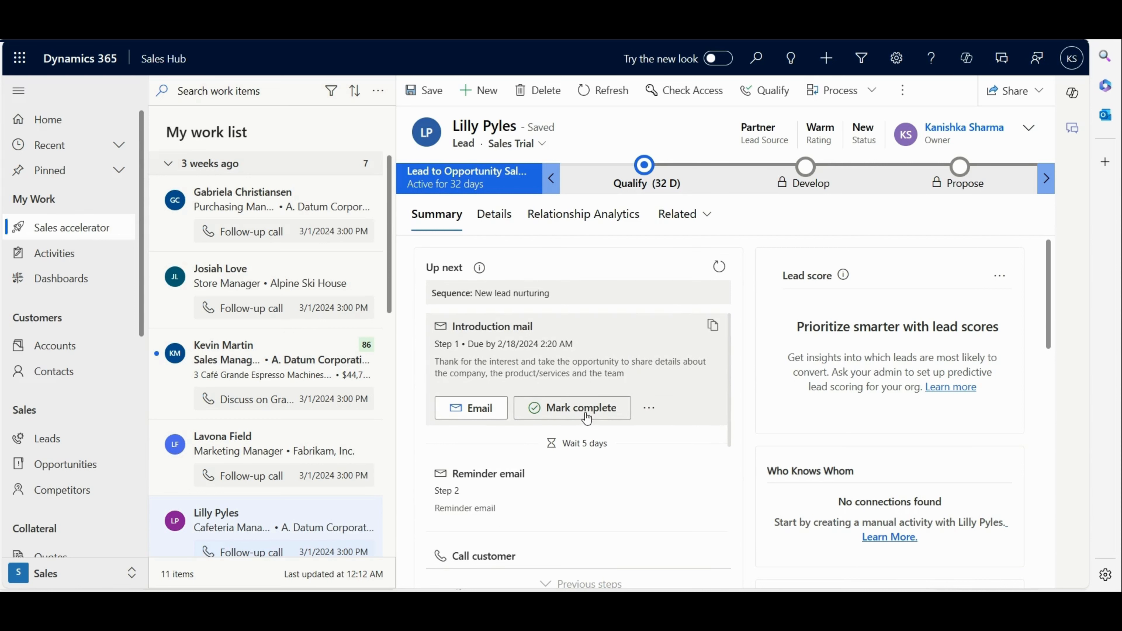
click(649, 408)
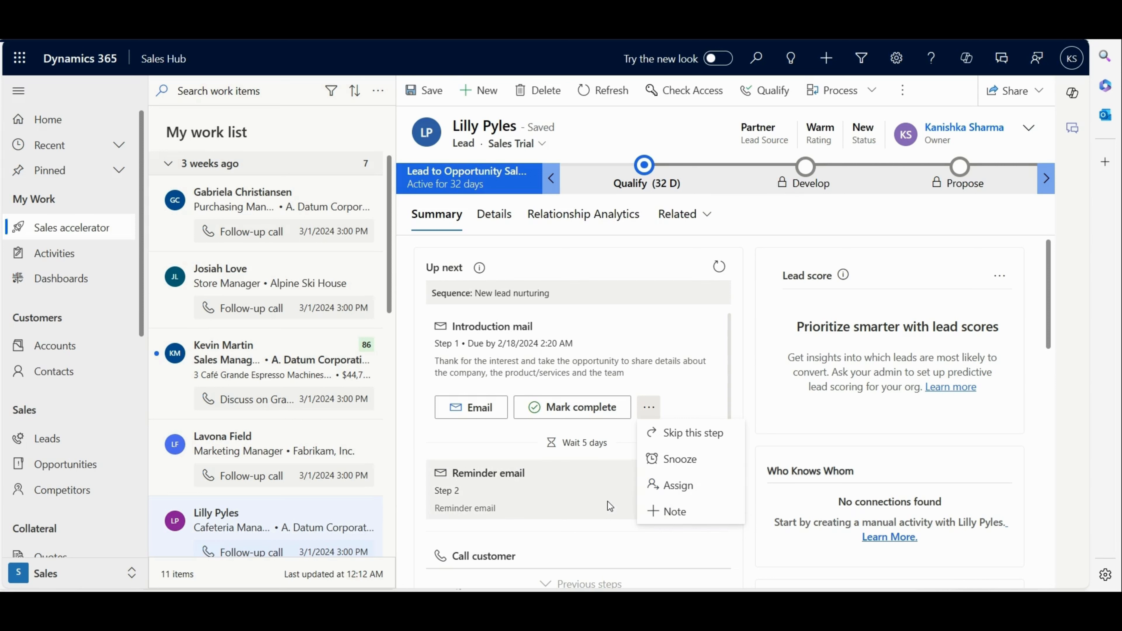
click(512, 418)
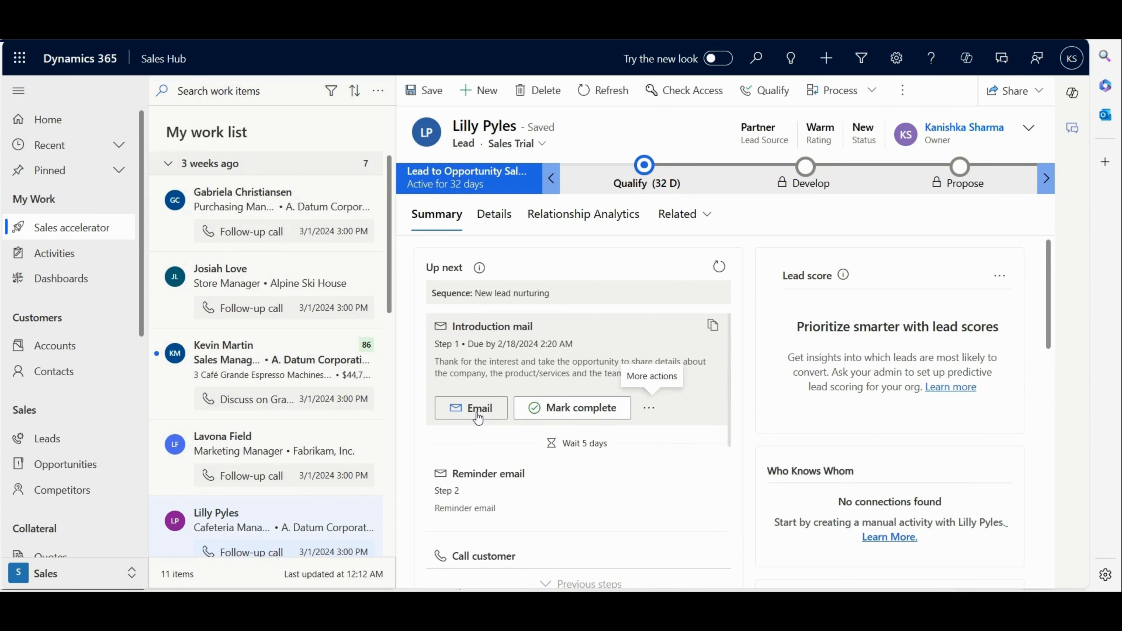
Preview the Introduction mail step's email, minimize it unsent, and mark the step complete without a note
click(477, 409)
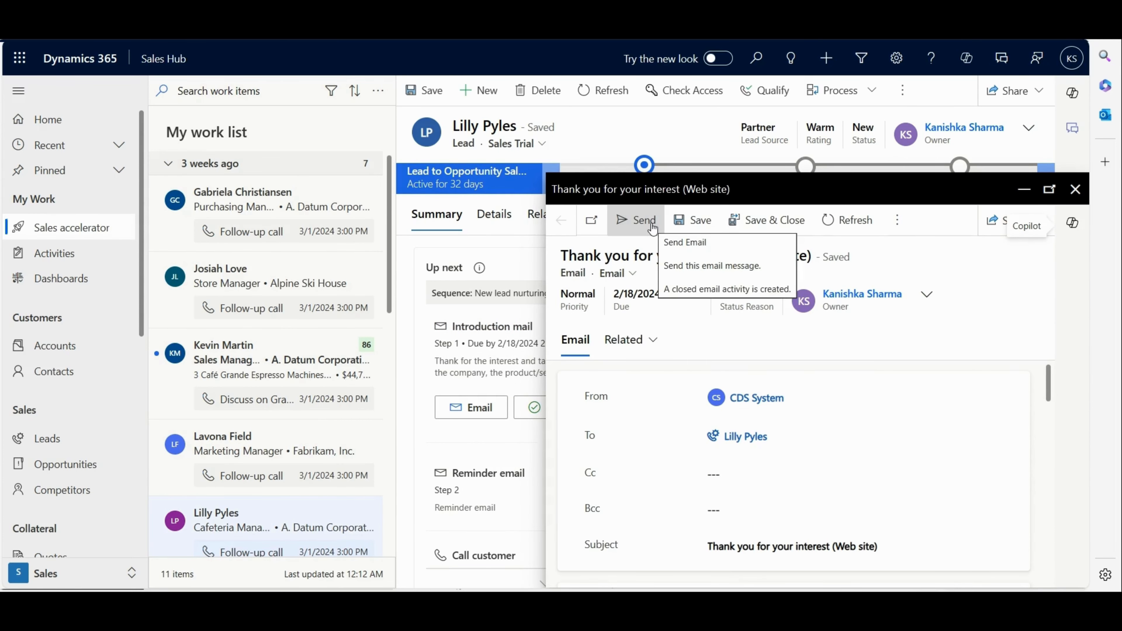
click(1024, 190)
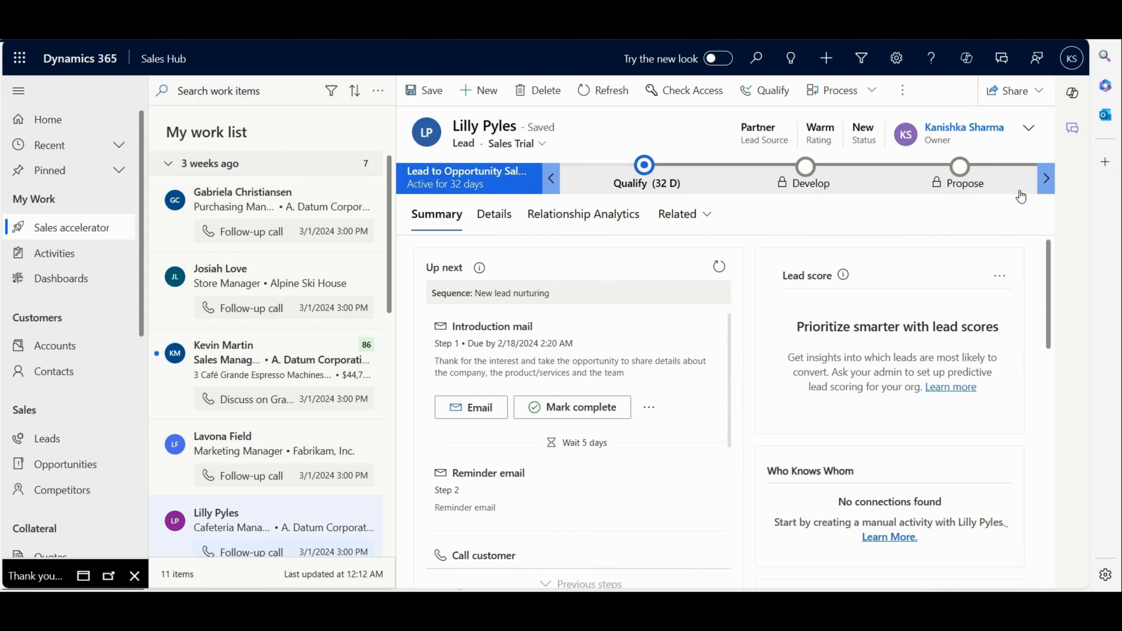
click(599, 415)
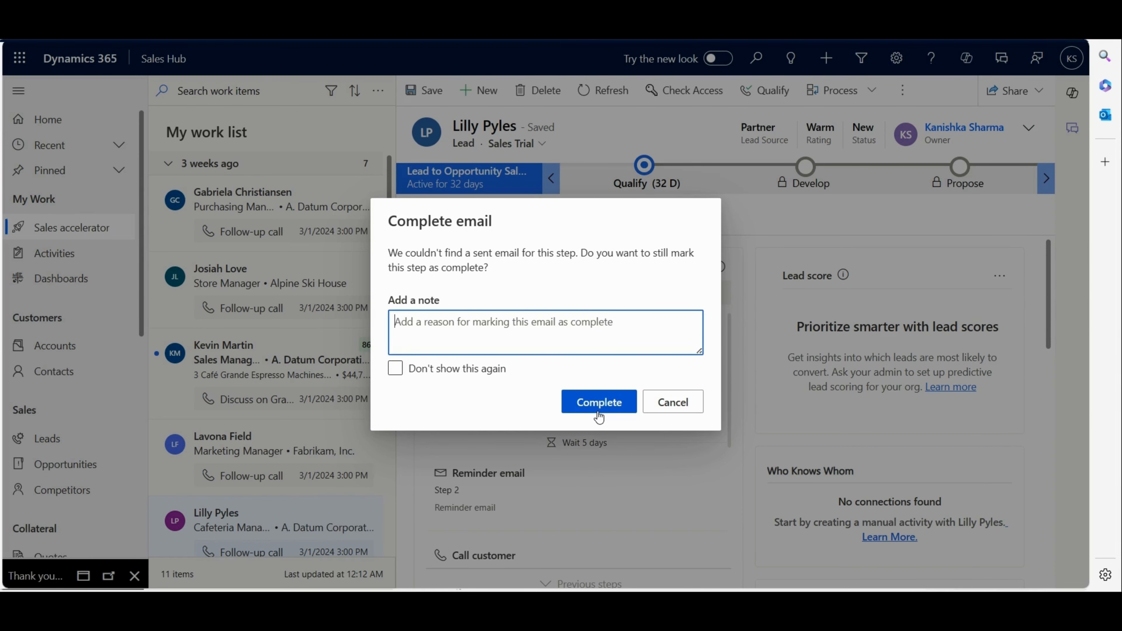
click(598, 402)
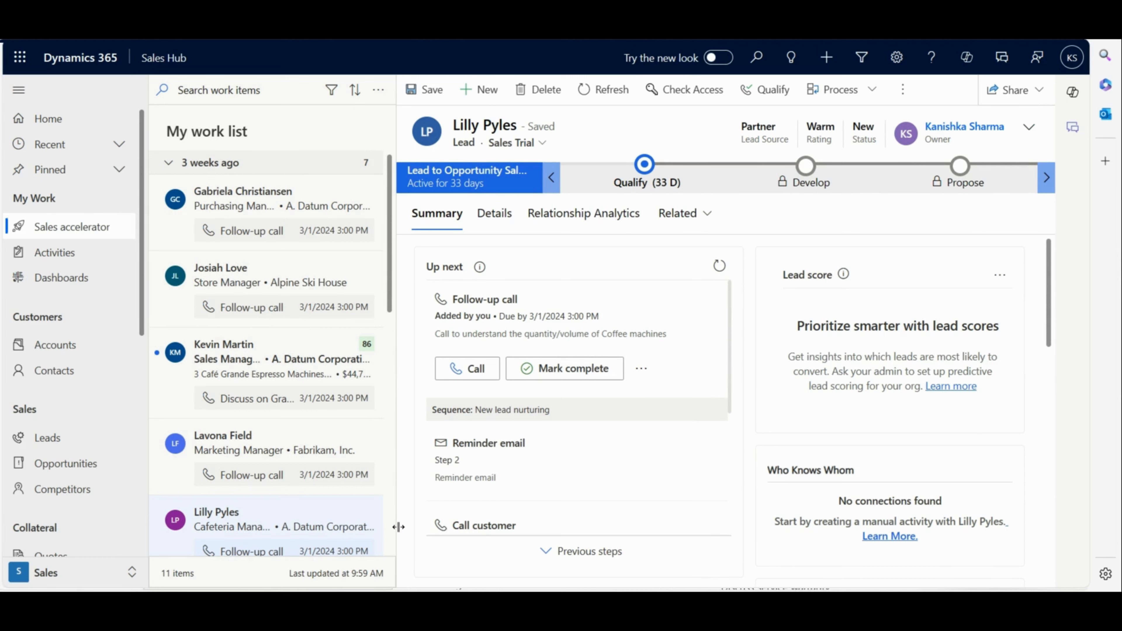
Open the sales accelerator's Sequences page in Sales Insights settings and start creating a new sequence
click(134, 576)
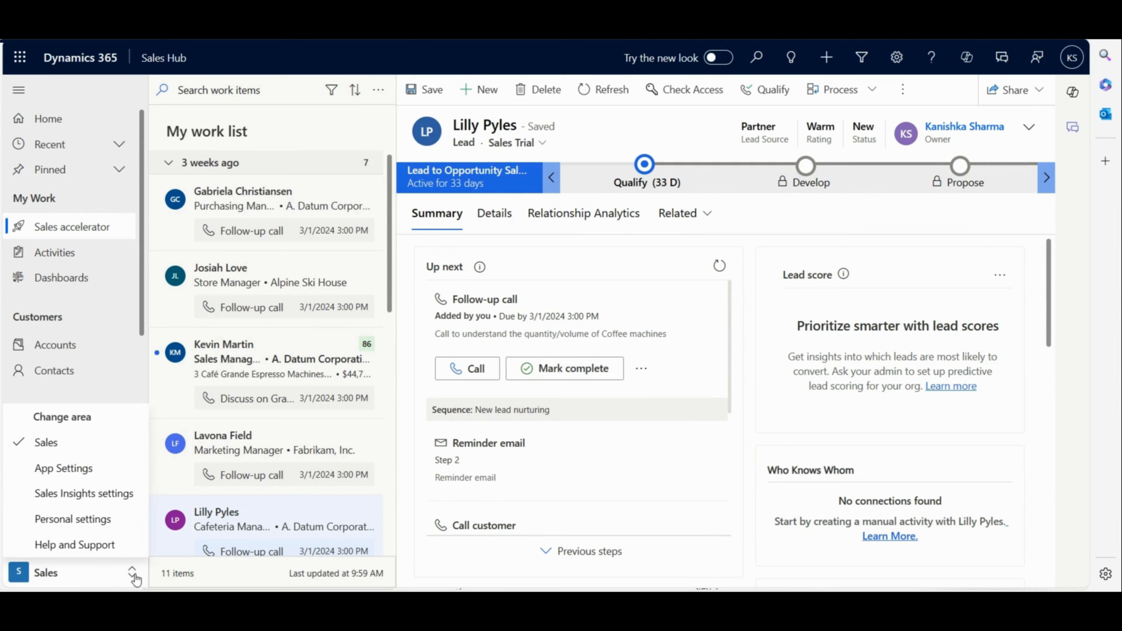
click(126, 499)
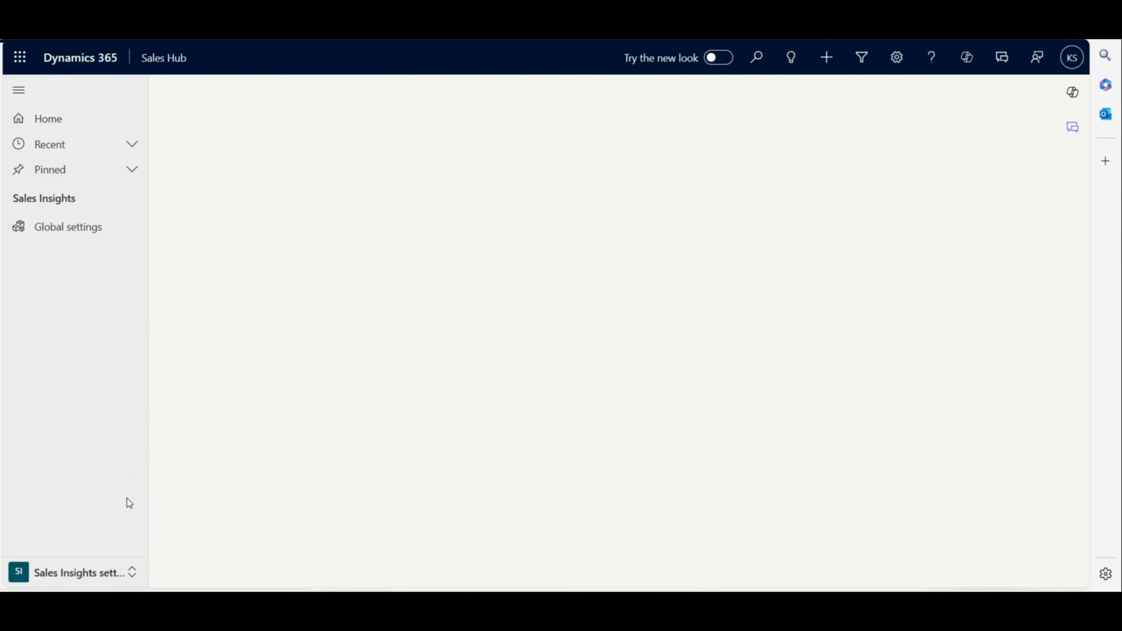
click(237, 231)
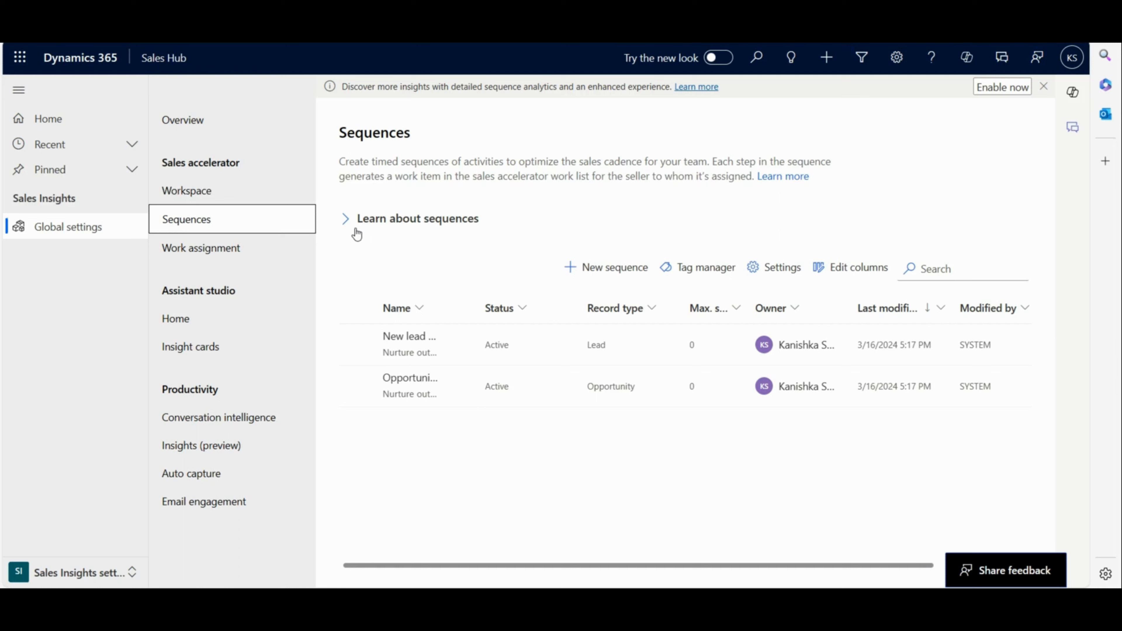
click(589, 265)
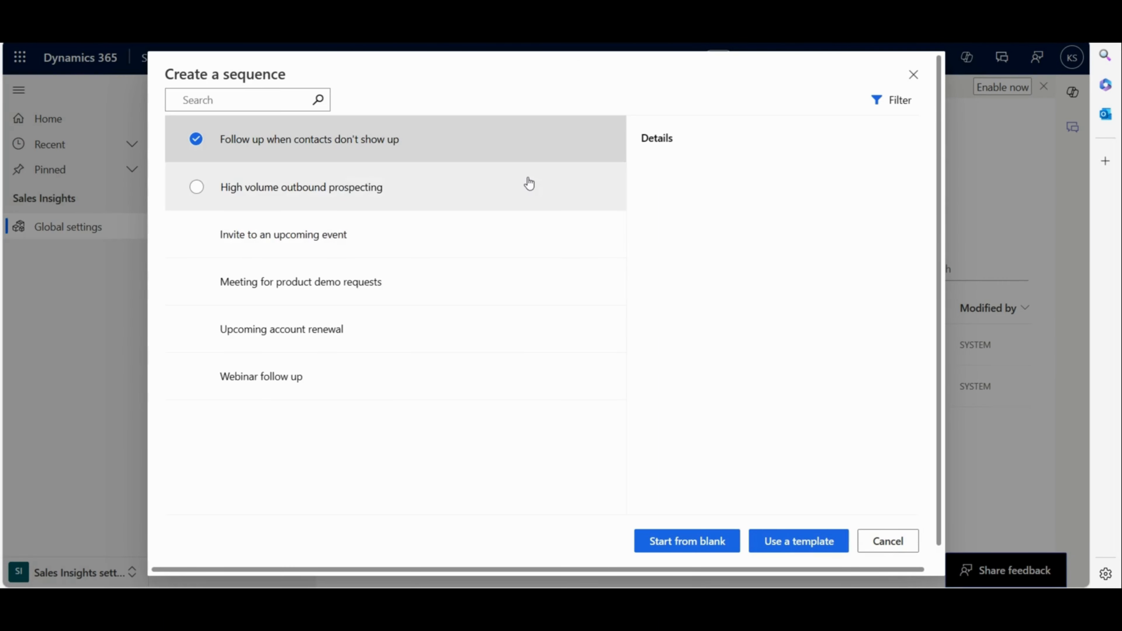
Review the details of the High volume outbound prospecting, Meeting for product demo requests and Upcoming account renewal sequence templates
click(522, 180)
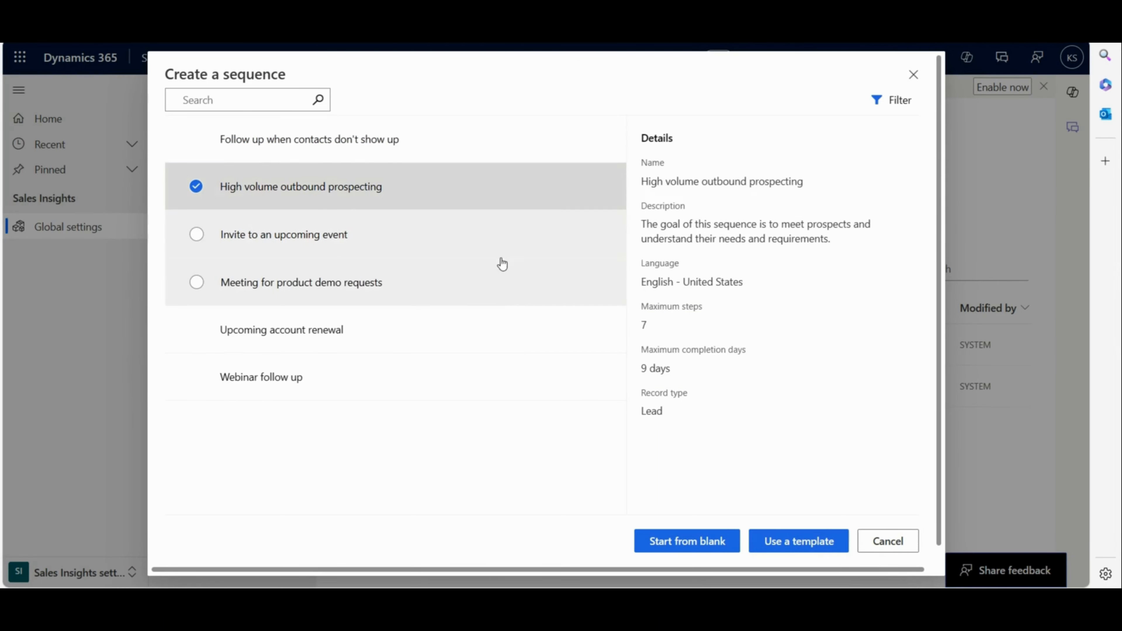
click(501, 296)
click(498, 342)
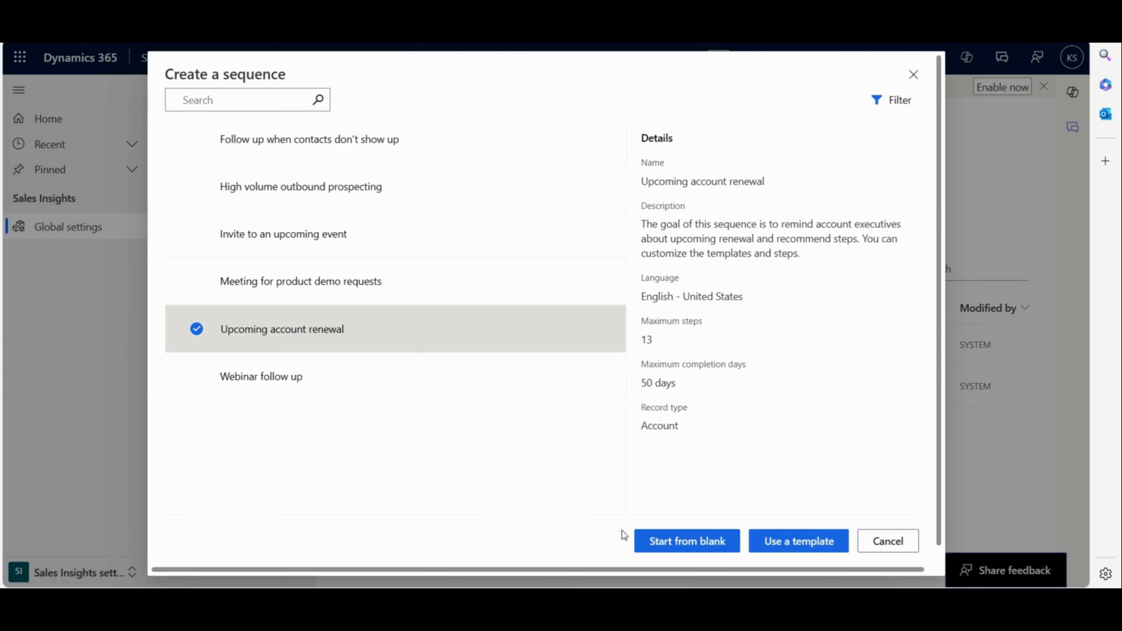
Start the sequence from blank, name it IT Solution Sequence and choose Lead as its record type
click(667, 546)
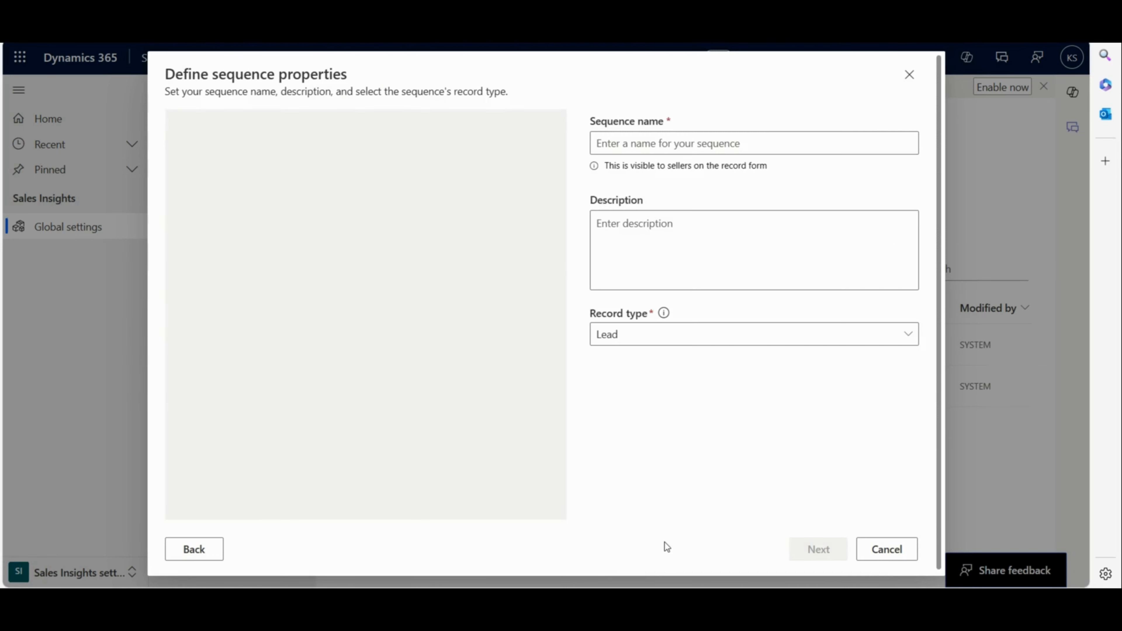
click(757, 144)
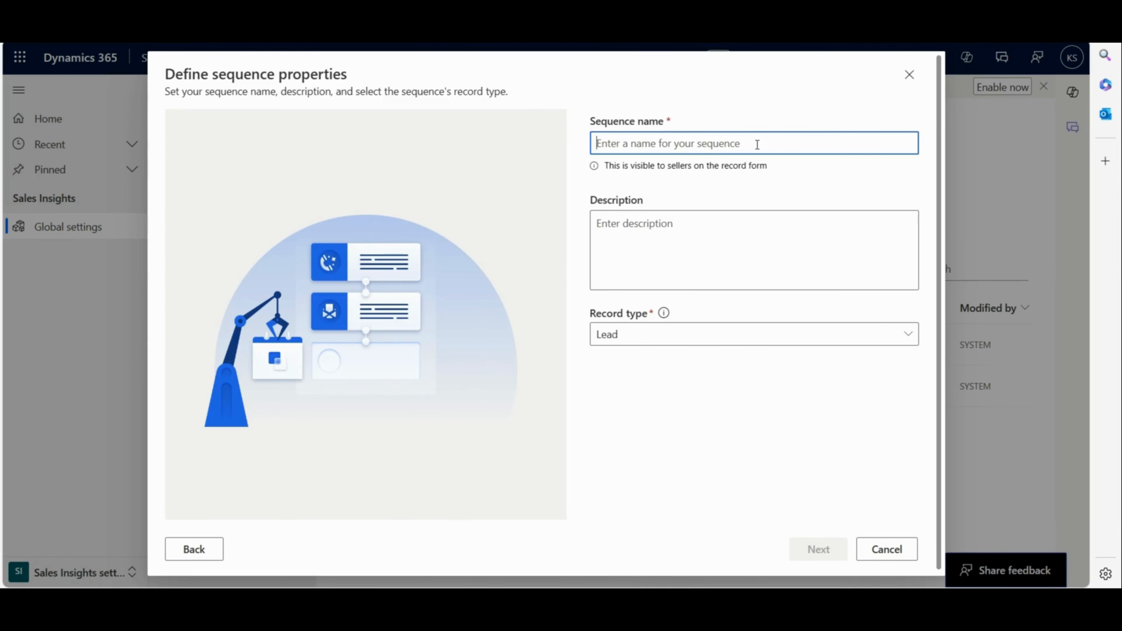
text(IT Solution Sequence)
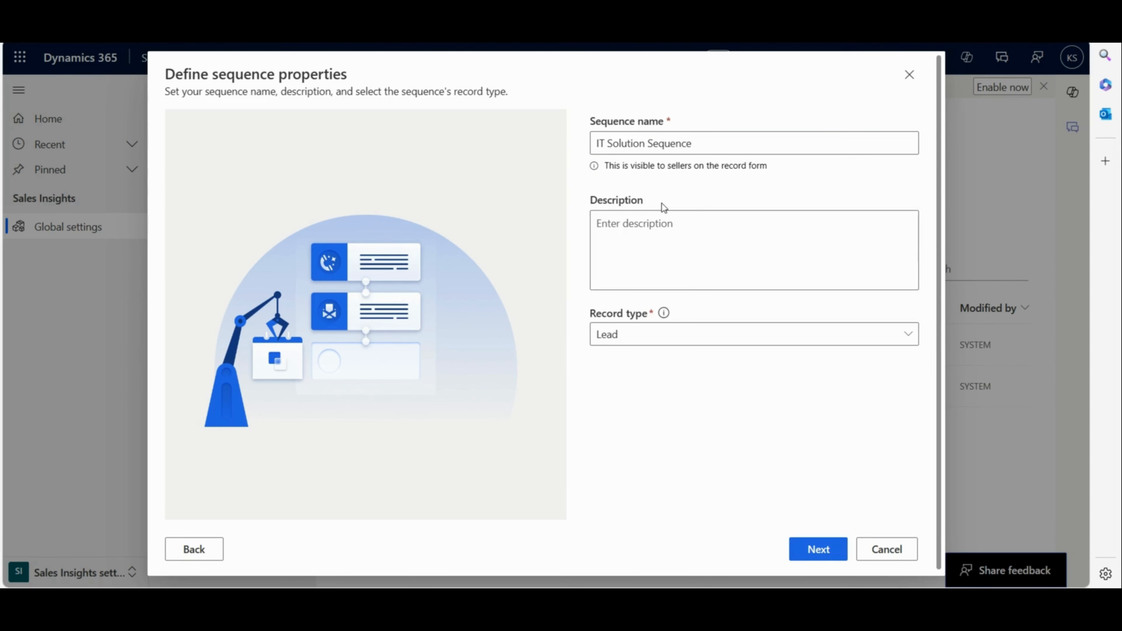
click(642, 343)
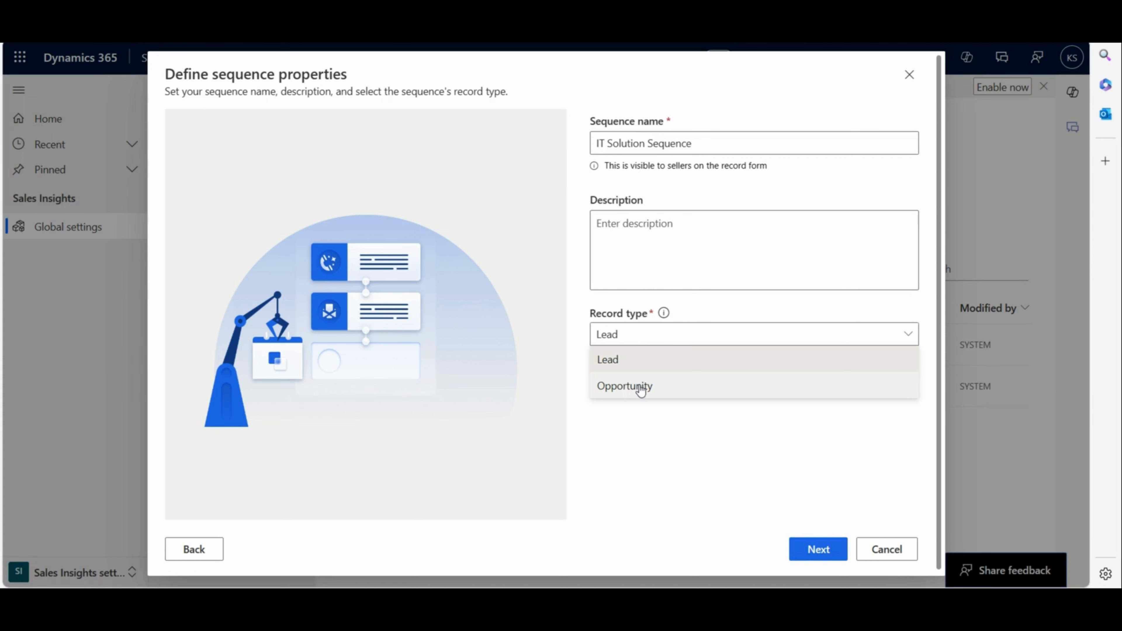
click(647, 367)
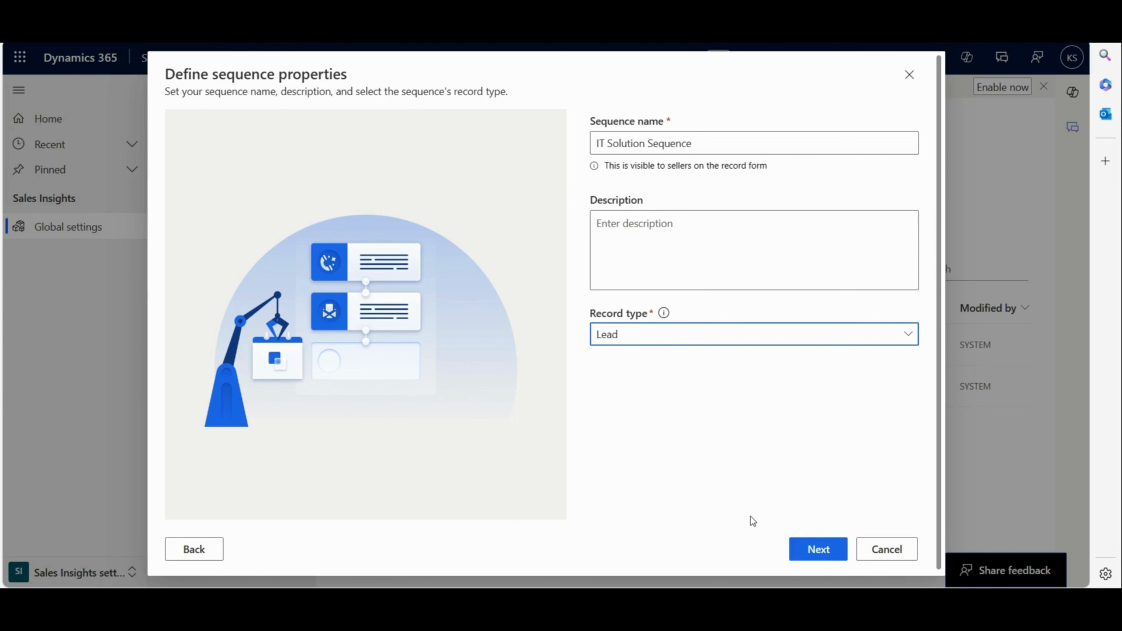
Create the sequence with the defined properties and dismiss the new sequence builder introduction
click(817, 558)
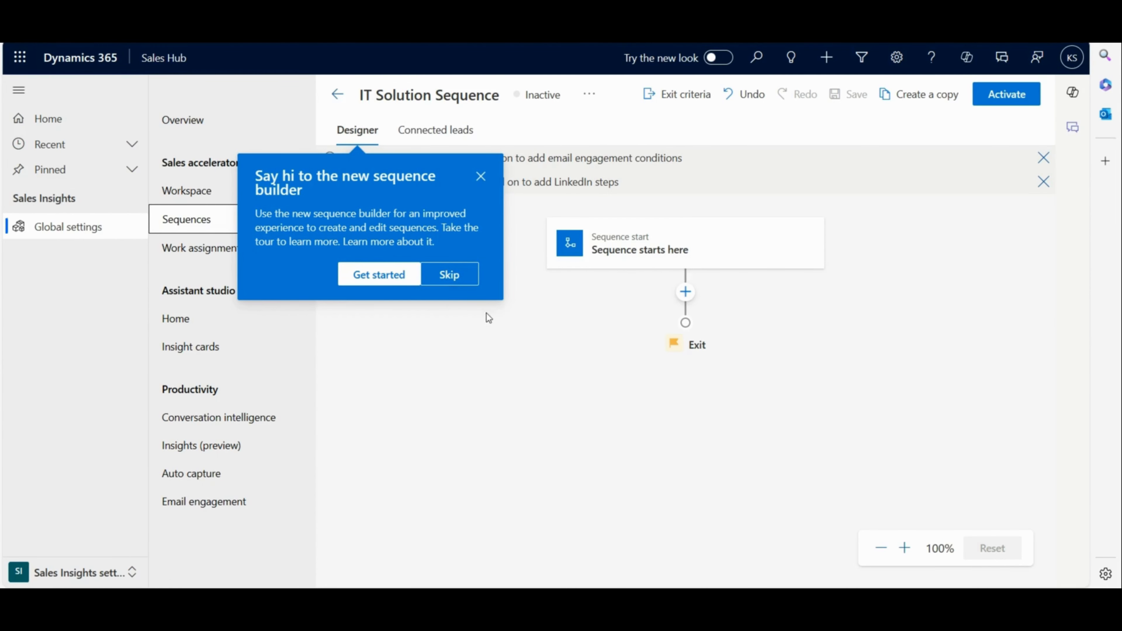
click(480, 177)
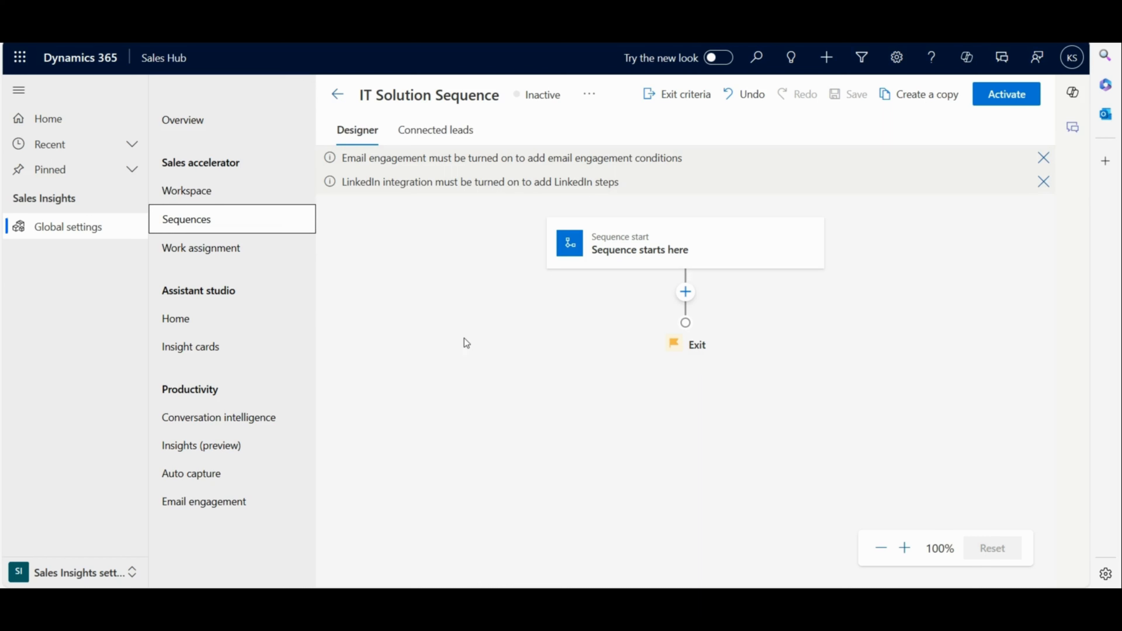
Start adding an element below the sequence start and review the available steps, conditions, commands and LinkedIn actions
click(687, 292)
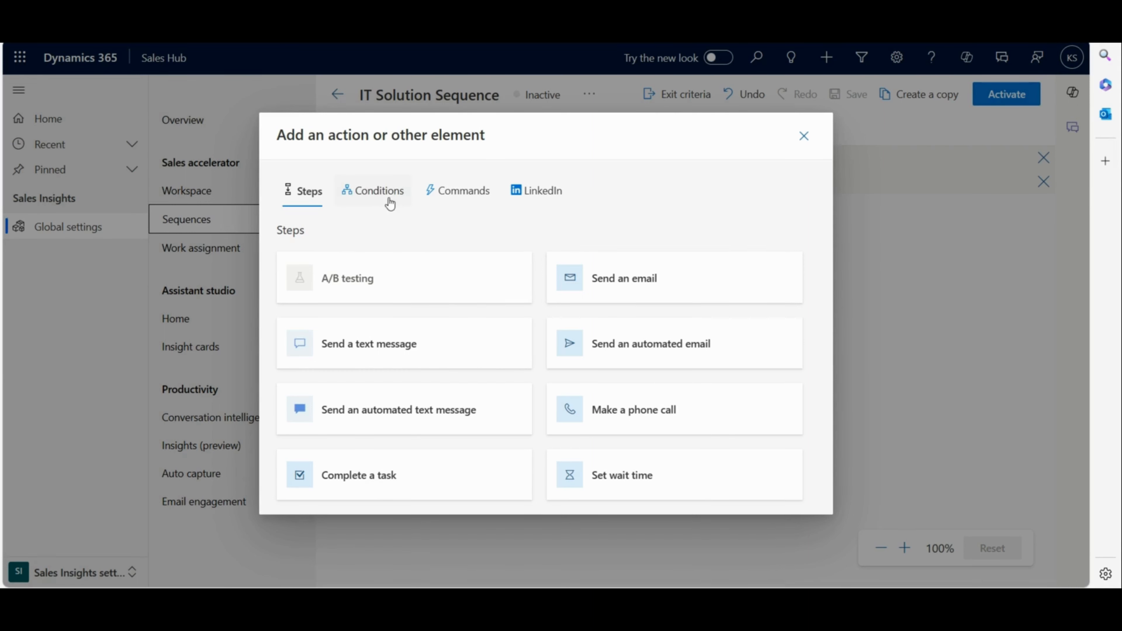
click(382, 192)
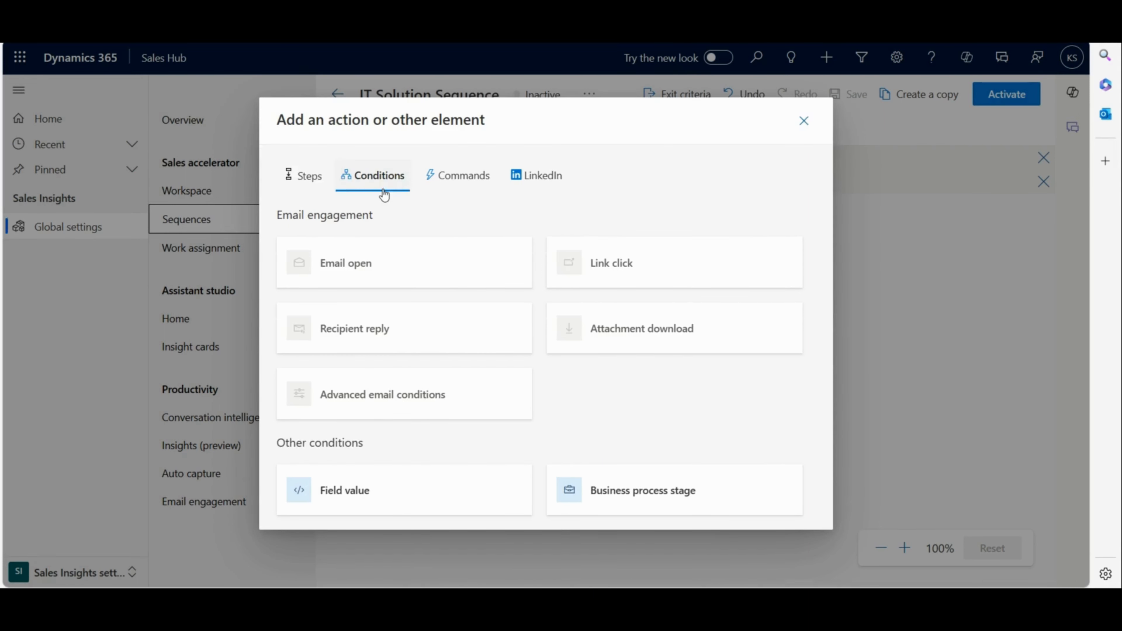
click(457, 181)
click(543, 222)
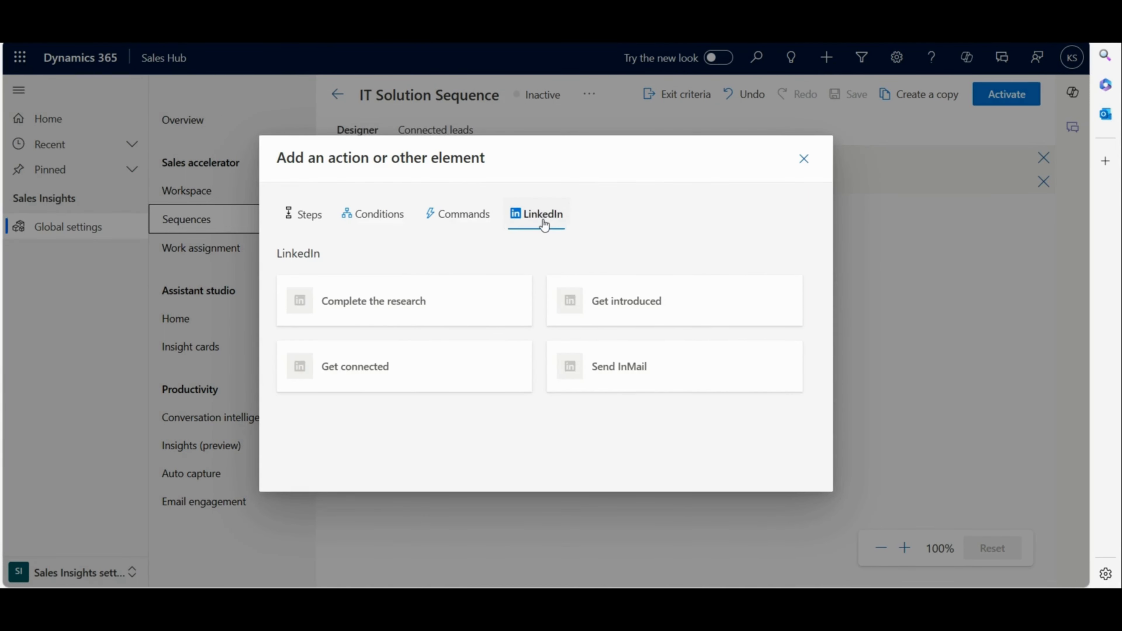
click(314, 216)
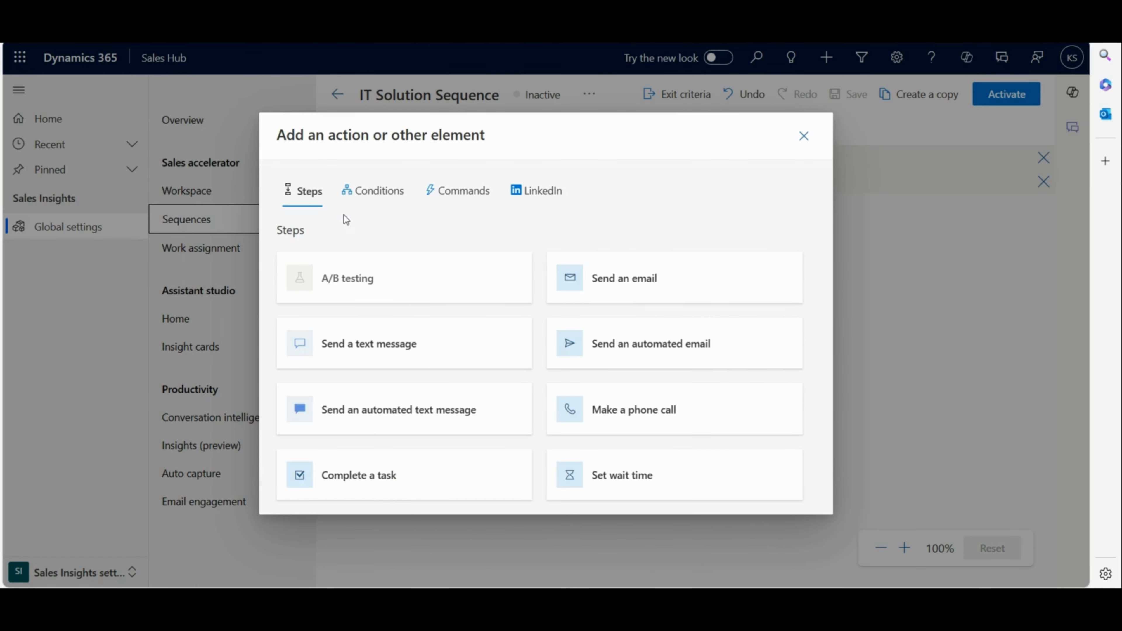
Add a Send an email step titled Send Email with the description "Pitch the customer about the products or services as they showed interest"
click(630, 295)
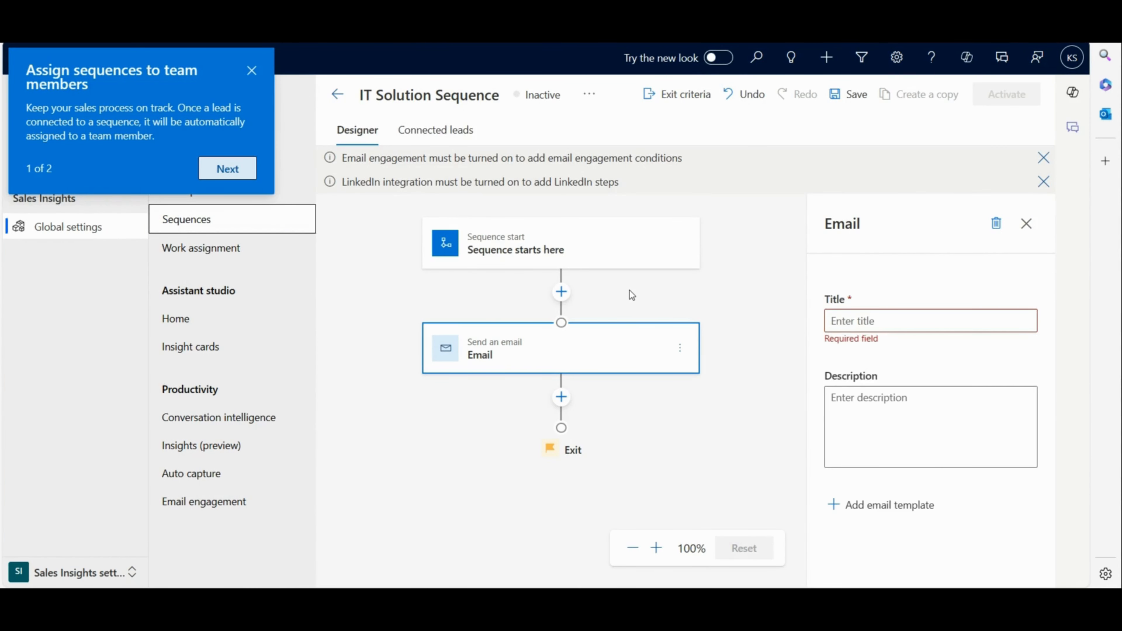
click(252, 70)
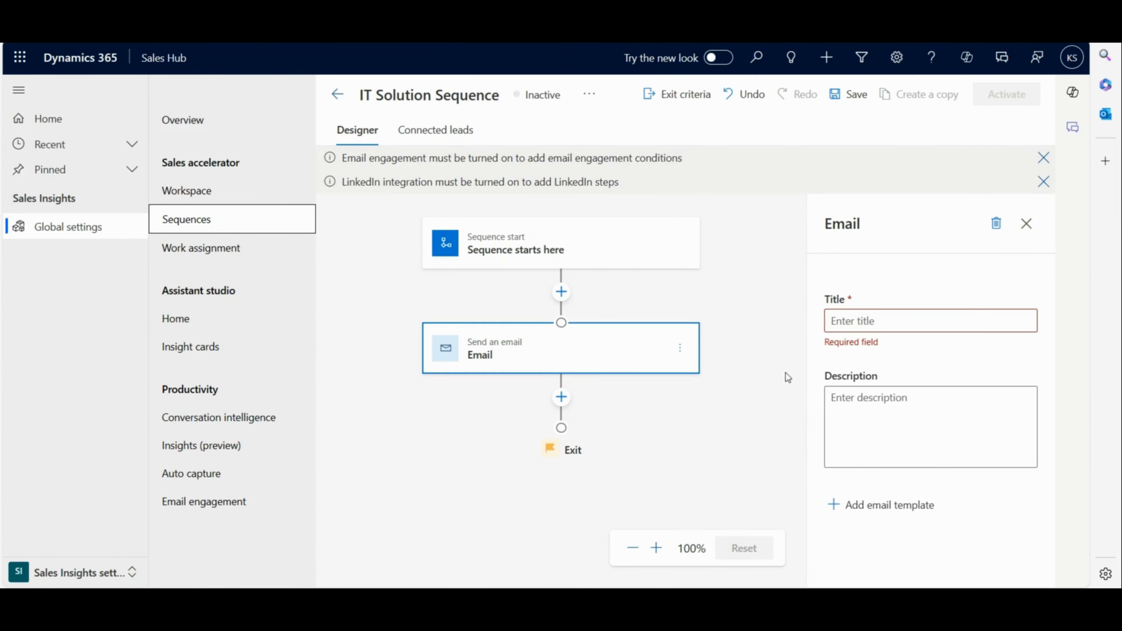
click(890, 325)
text(Se)
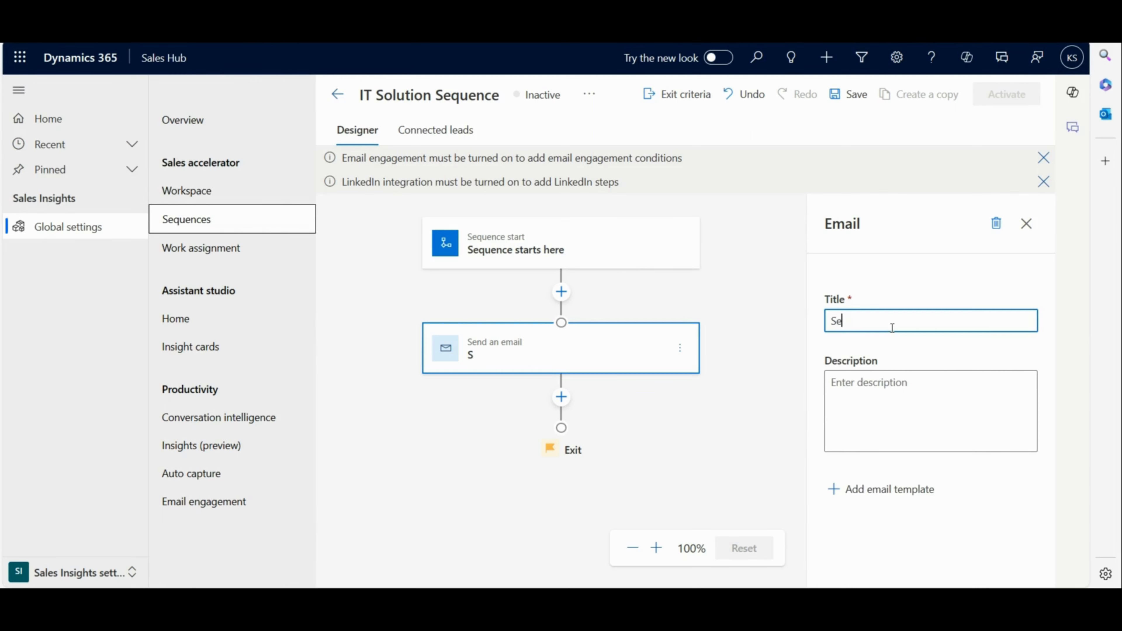
text(nd Email)
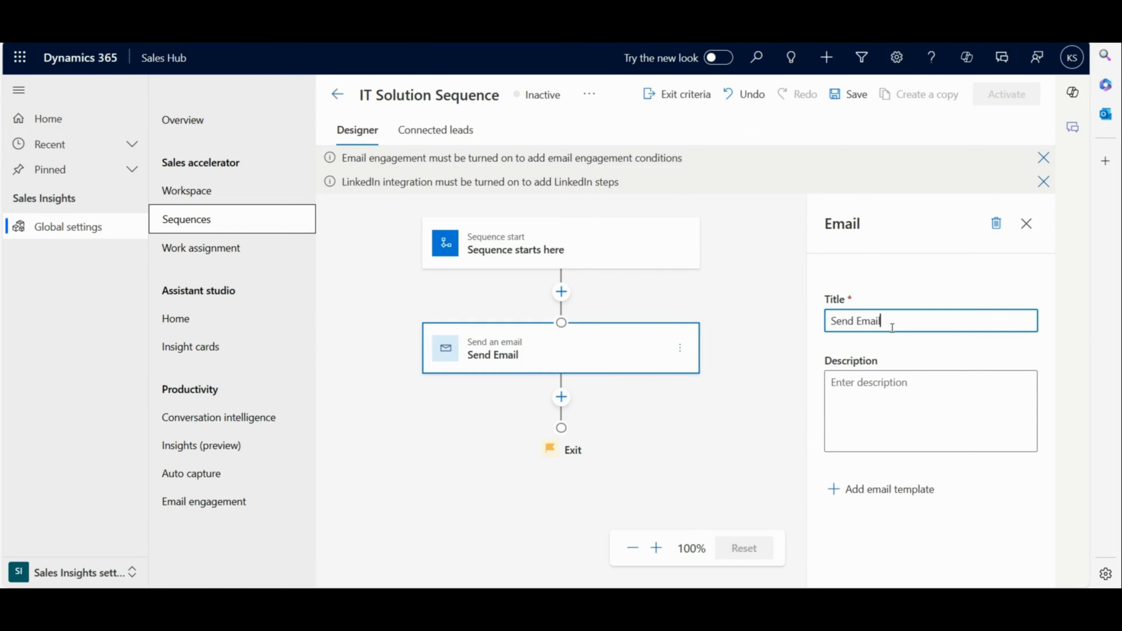
key(Tab)
text(Pitch the customer about the products or services as they showed interest)
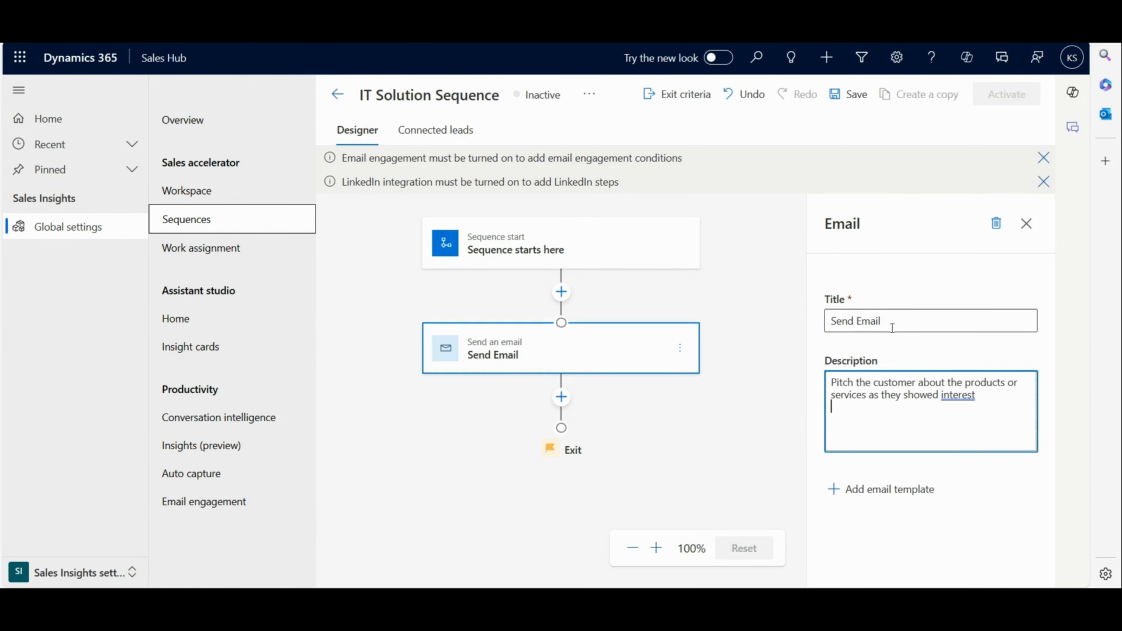
Preview the available email templates for the Send Email step without applying any, and close the step's properties
click(884, 496)
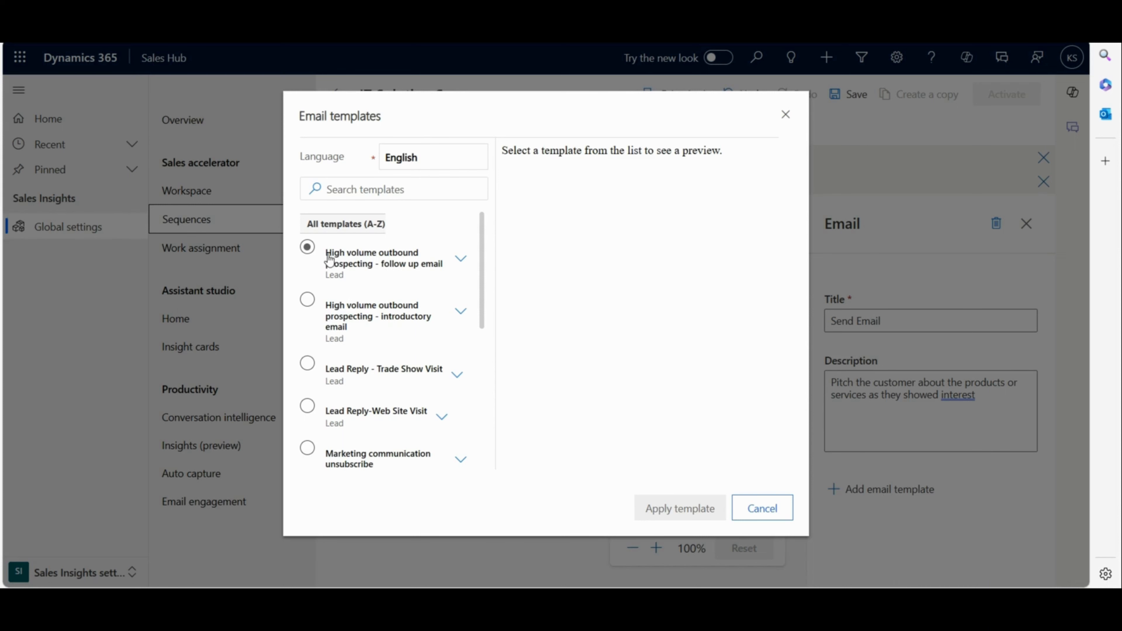
click(309, 248)
click(308, 300)
click(308, 363)
click(307, 406)
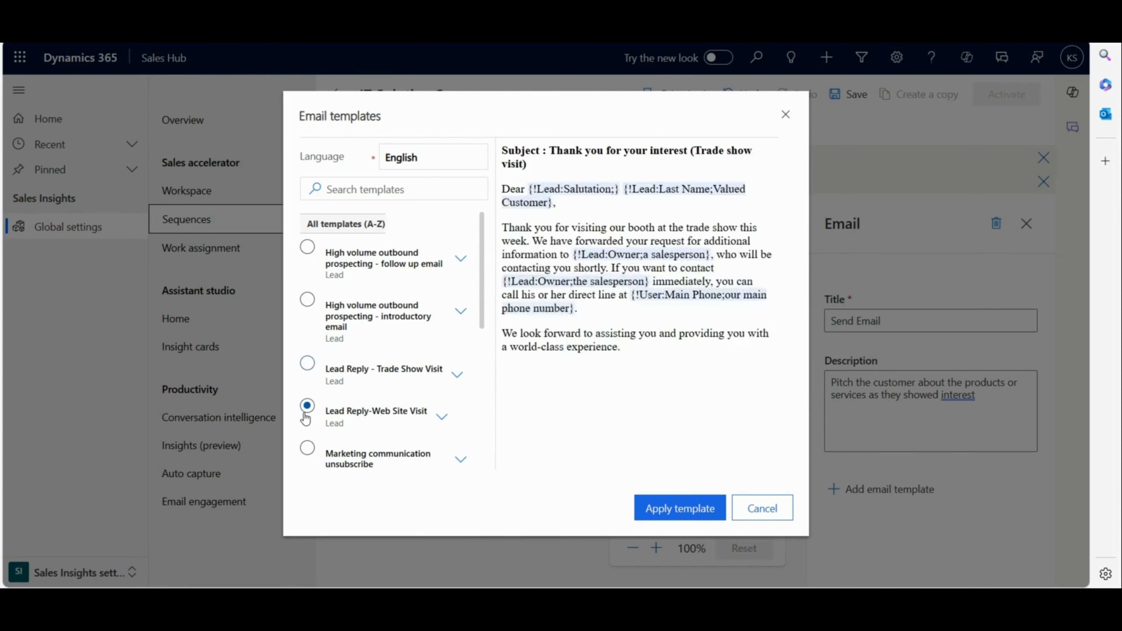
click(307, 448)
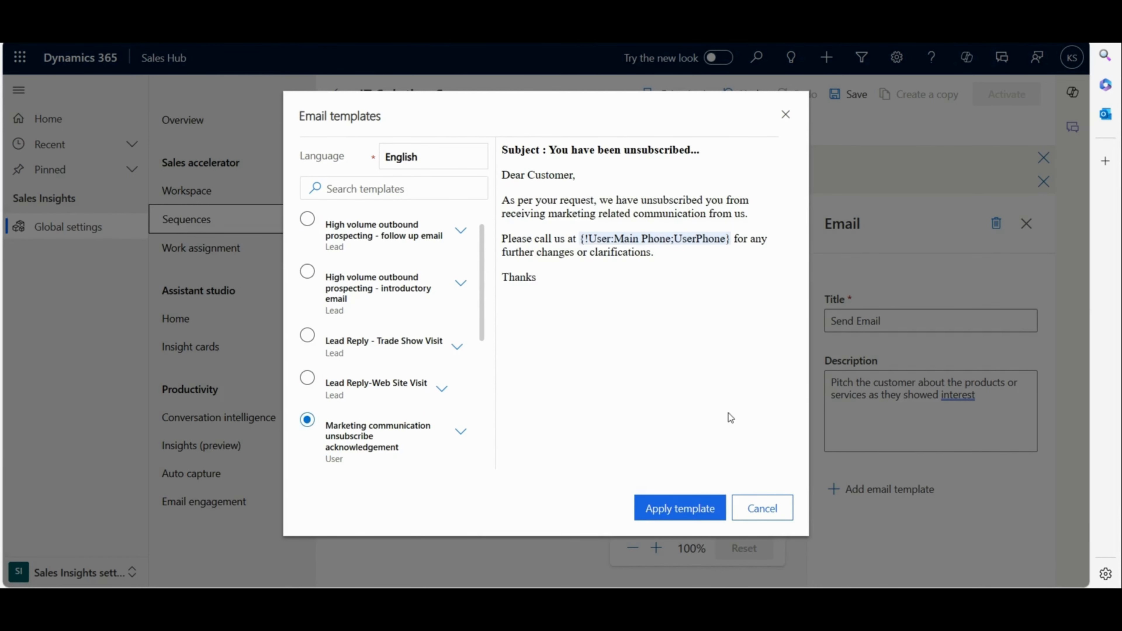
click(762, 509)
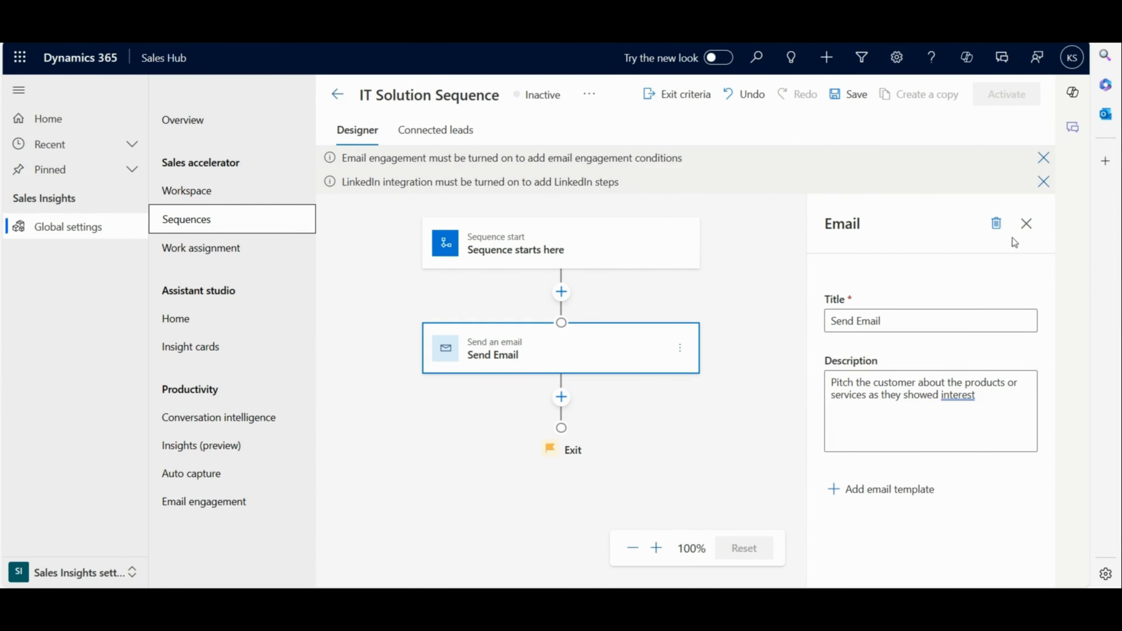
click(1025, 226)
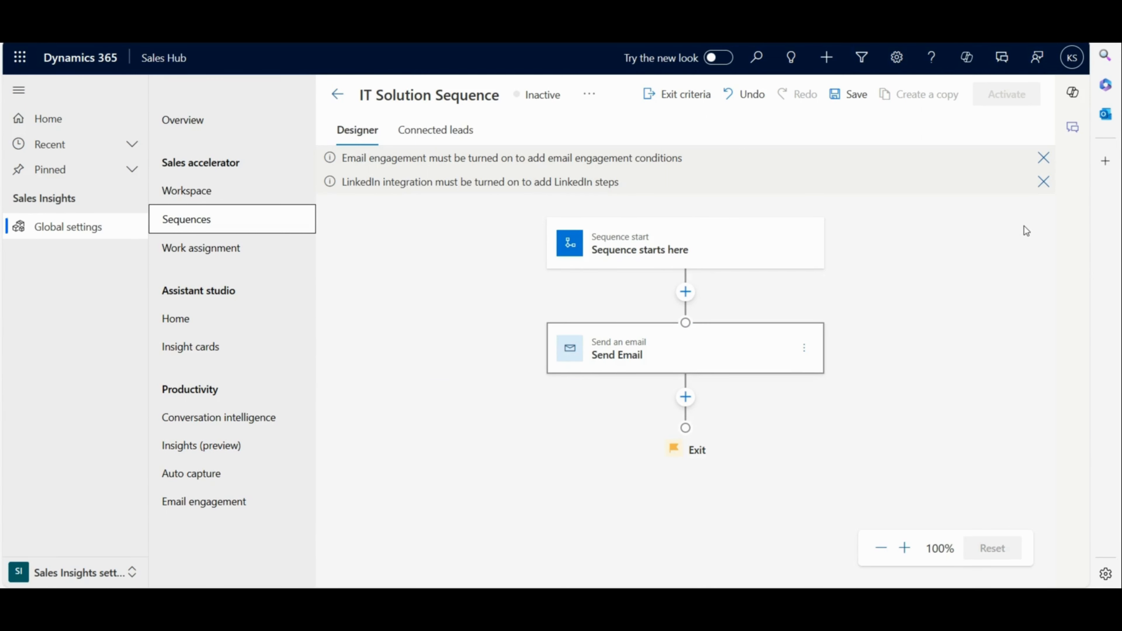
Add a wait time of 1 day after the Send Email step
click(686, 397)
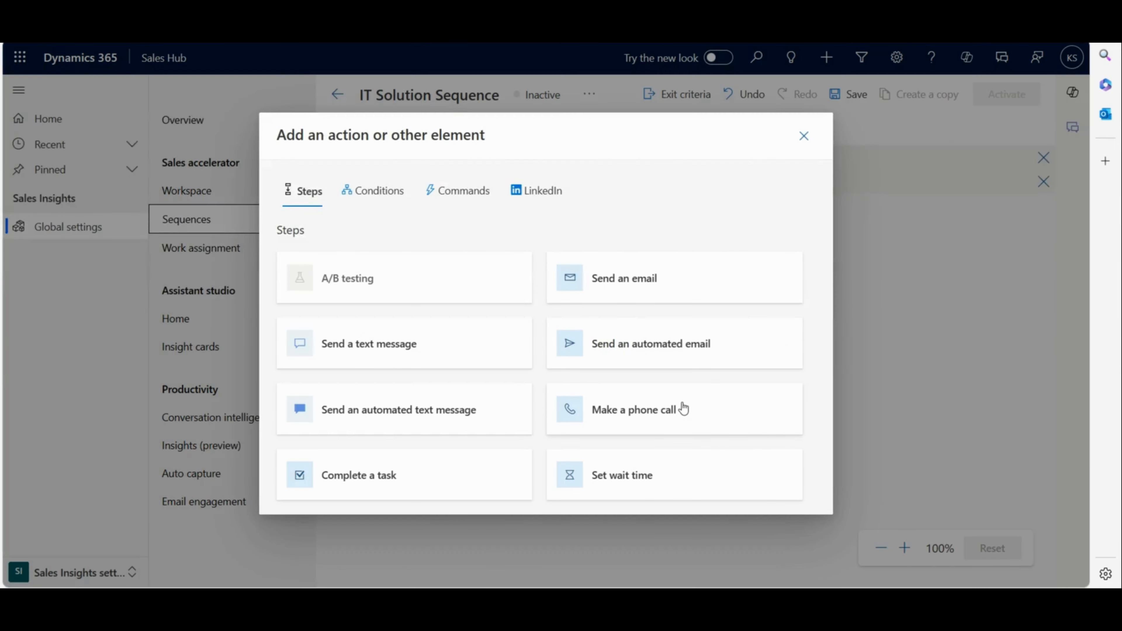
click(597, 477)
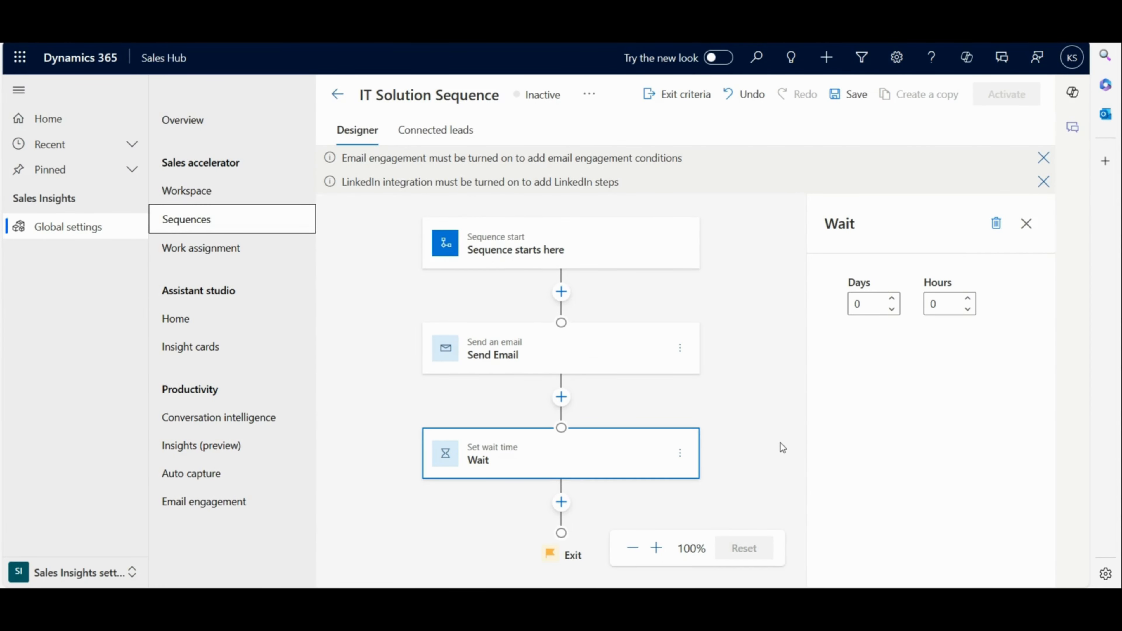
click(893, 299)
click(1027, 223)
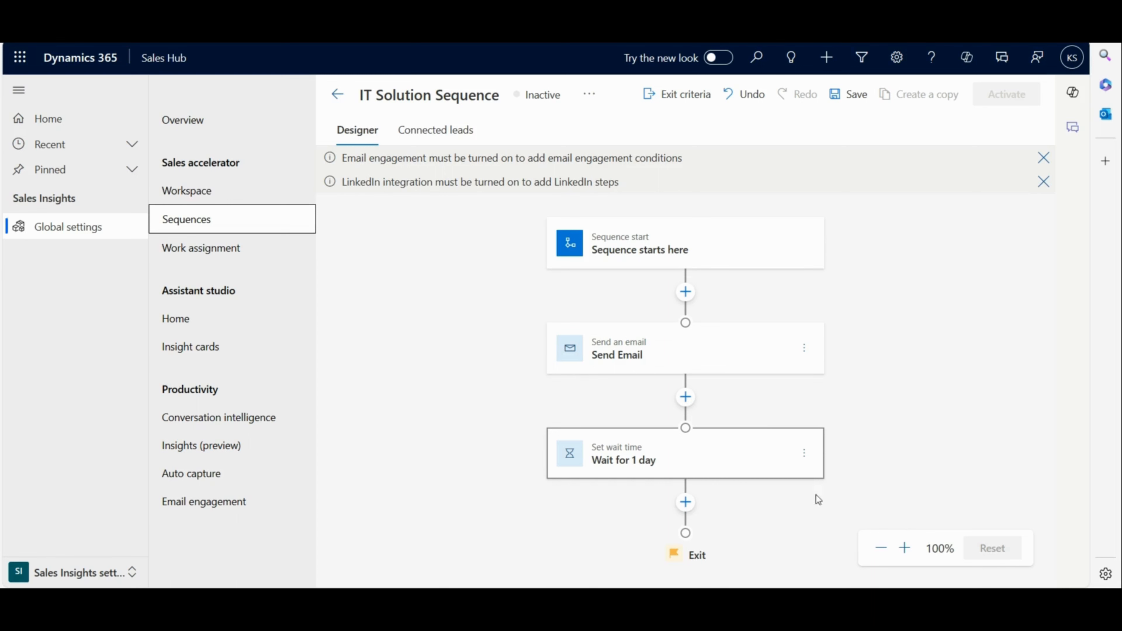
Add a phone call step after the wait, titled Follow Up Call, with the description "Make a call to customer to know their decision."
click(684, 504)
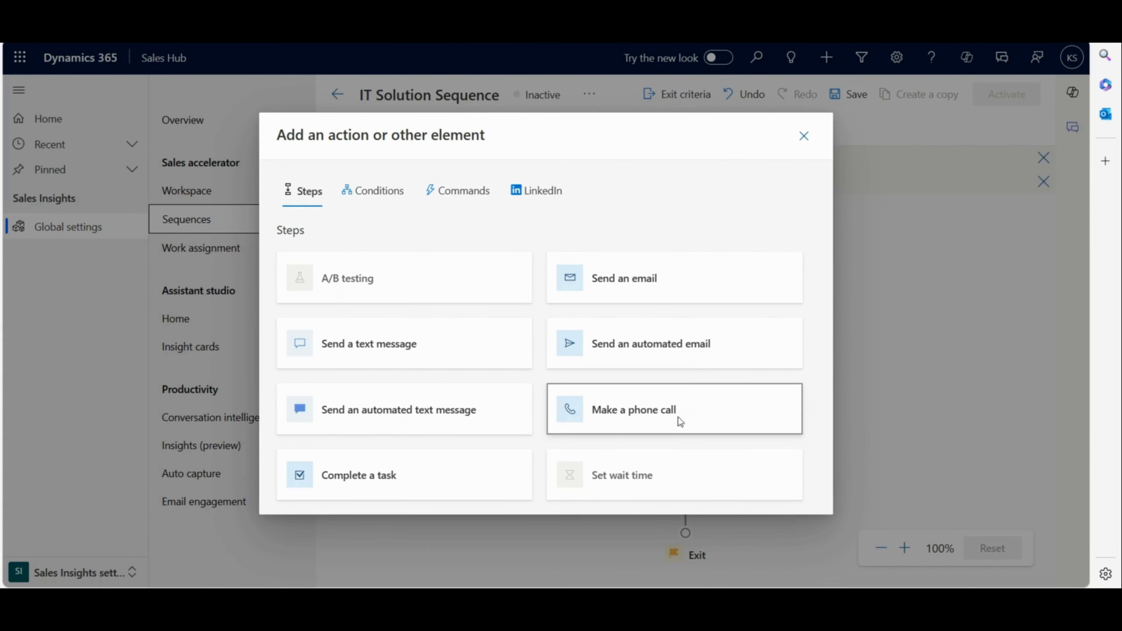
click(679, 422)
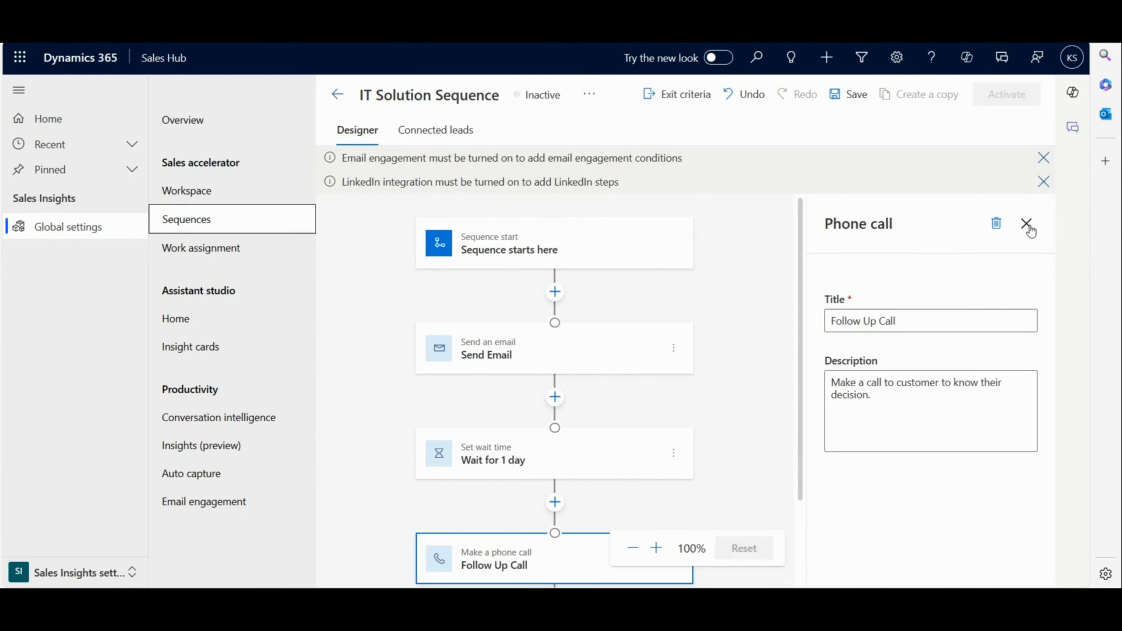
click(1026, 225)
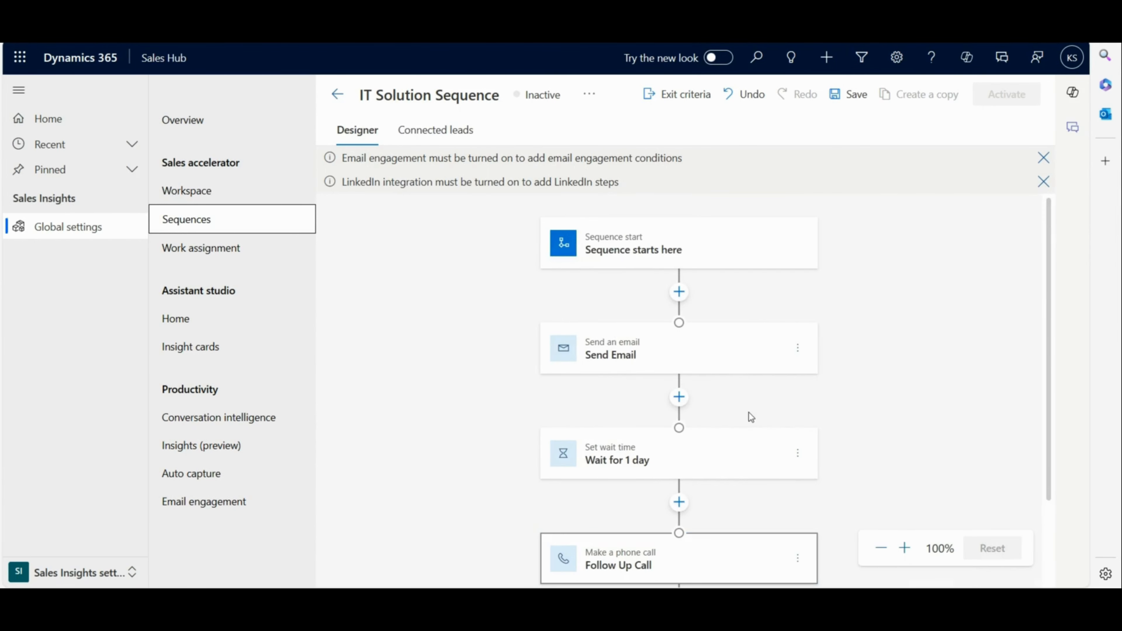
Save the IT Solution Sequence and activate it, acknowledging the analytics setup notice
scroll(749, 416, down, 2)
scroll(750, 416, up, 1)
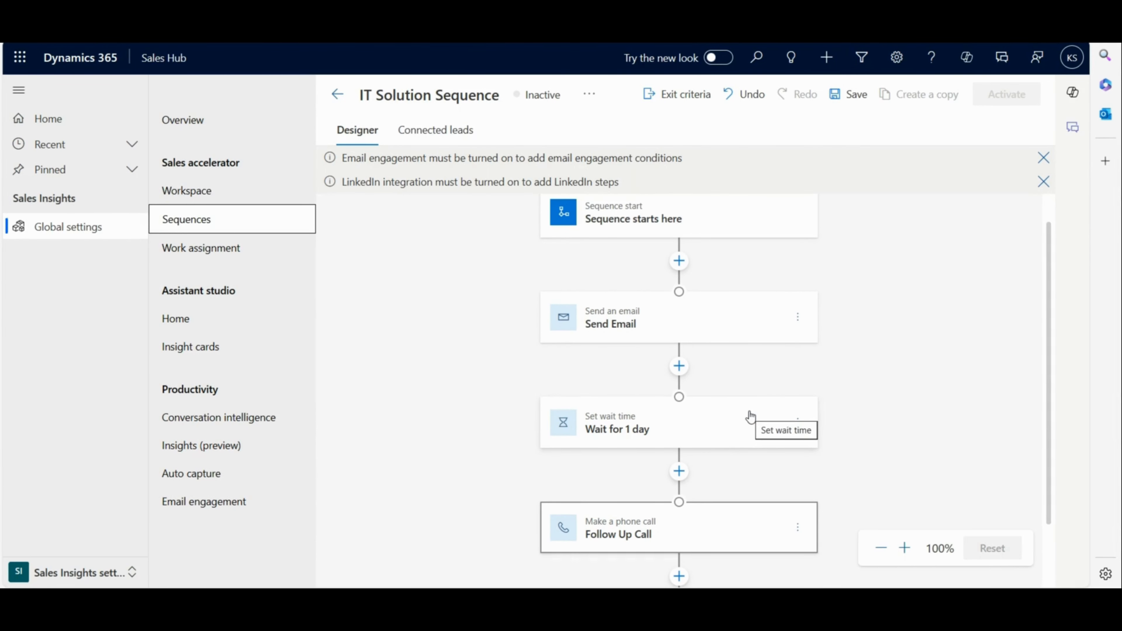
click(855, 95)
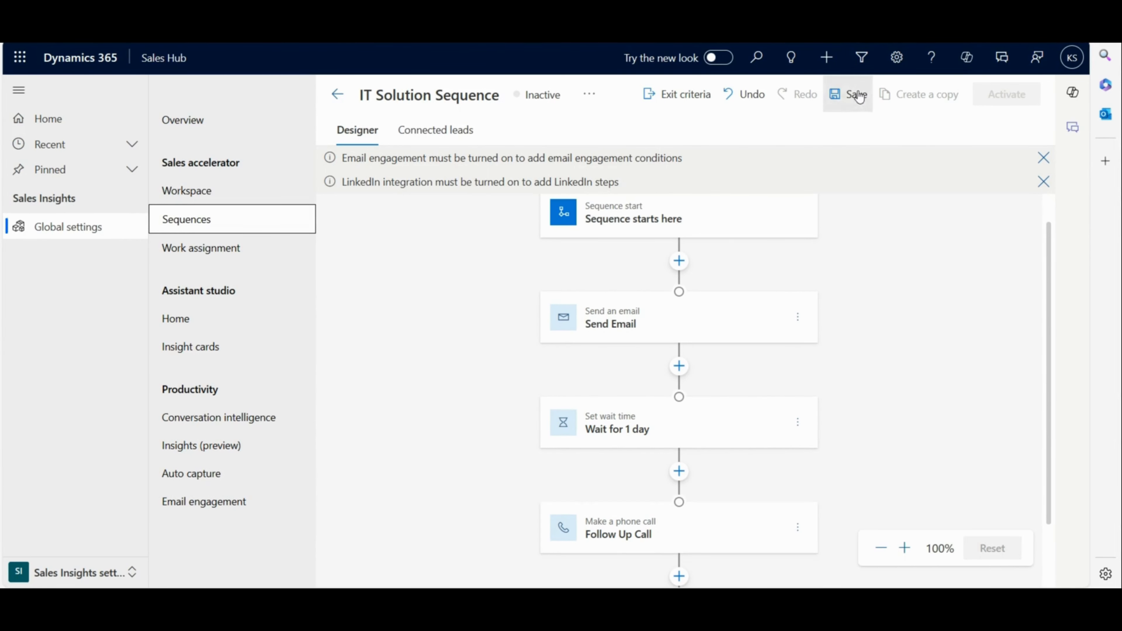
click(1023, 100)
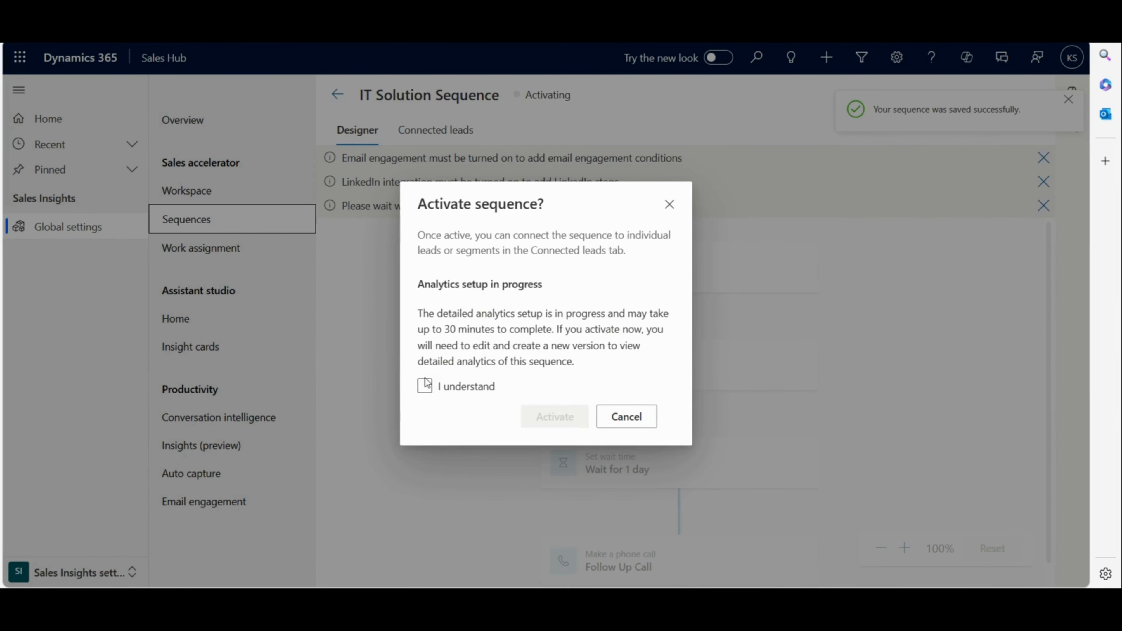
click(425, 385)
click(546, 427)
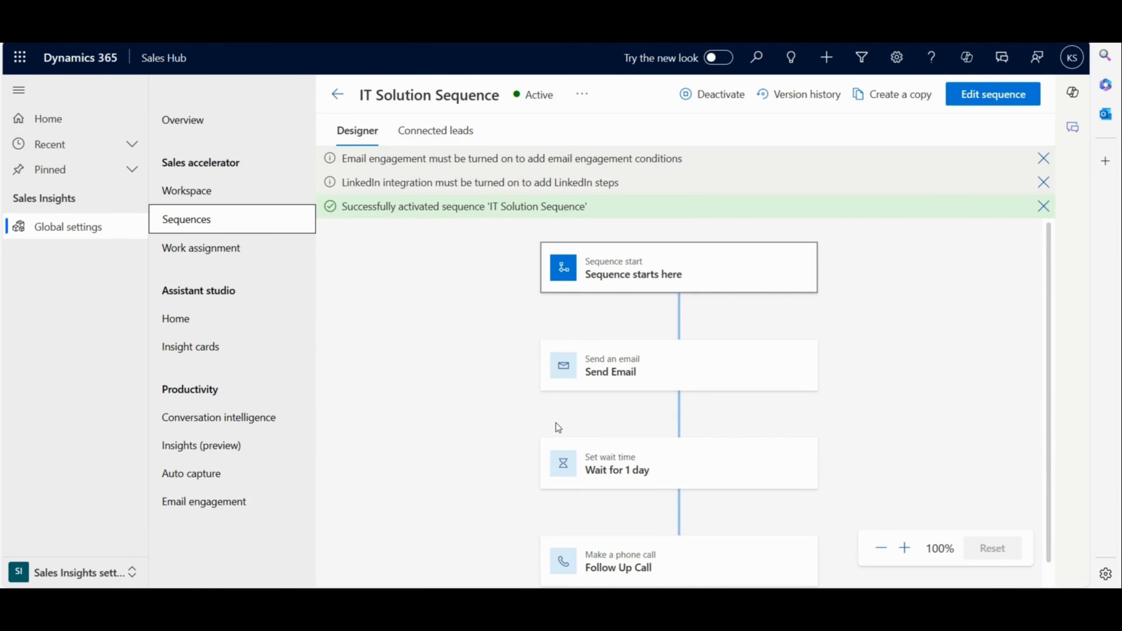
Connect the second and third listed open leads without sequences to the IT Solution Sequence and check the connected leads list
click(453, 137)
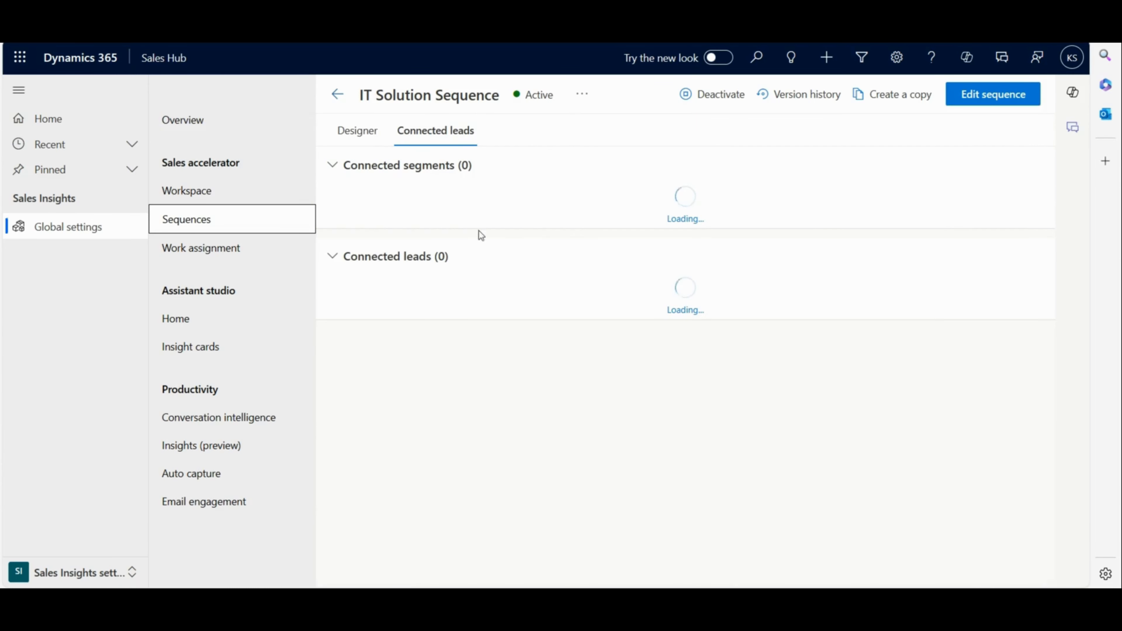
scroll(672, 544, down, 1)
scroll(673, 543, down, 3)
click(683, 466)
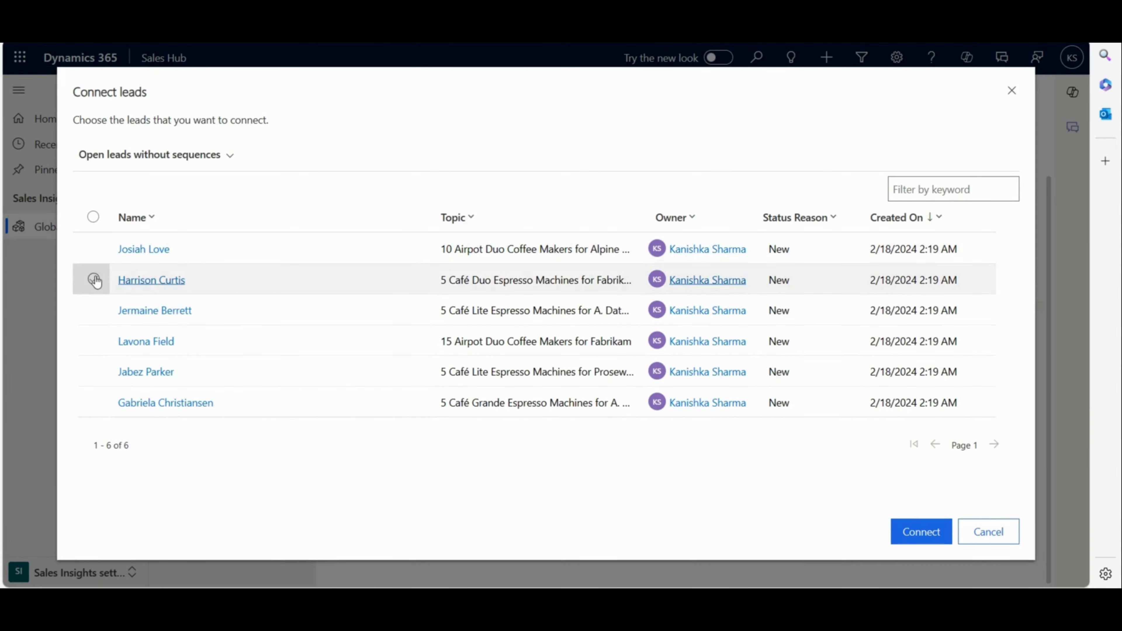
click(93, 279)
click(94, 311)
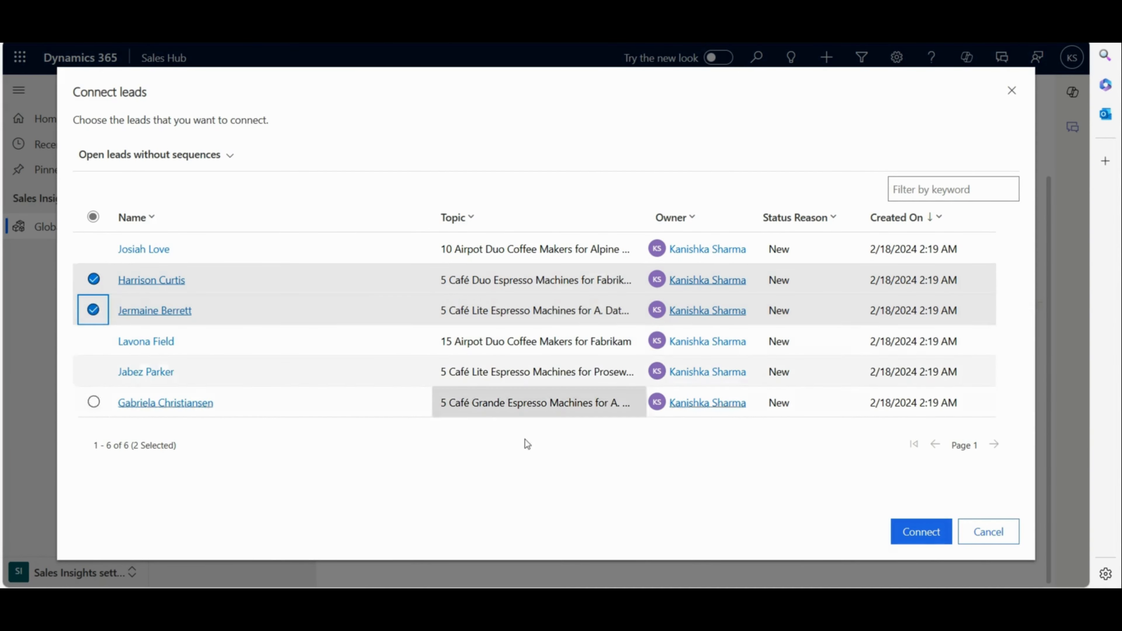
click(922, 535)
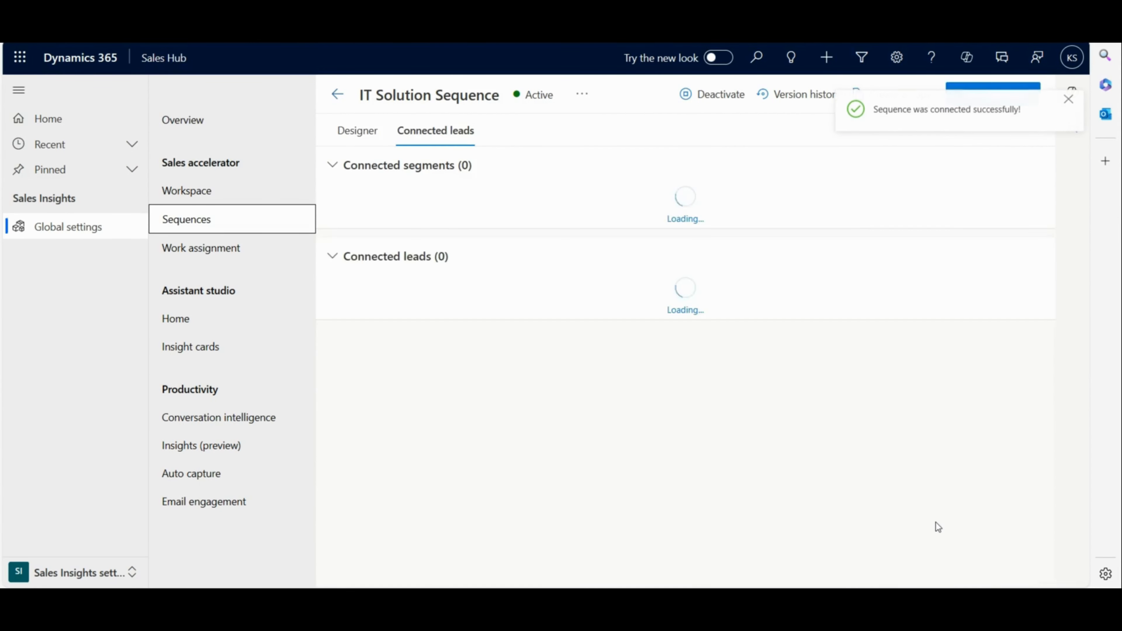
scroll(936, 521, down, 1)
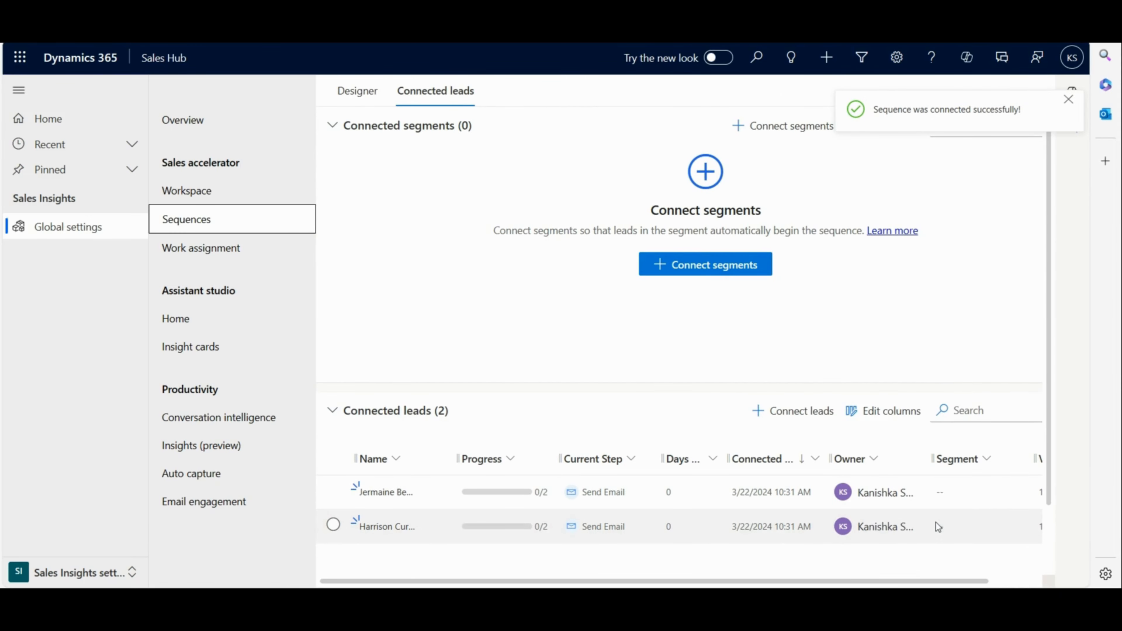
scroll(935, 522, up, 1)
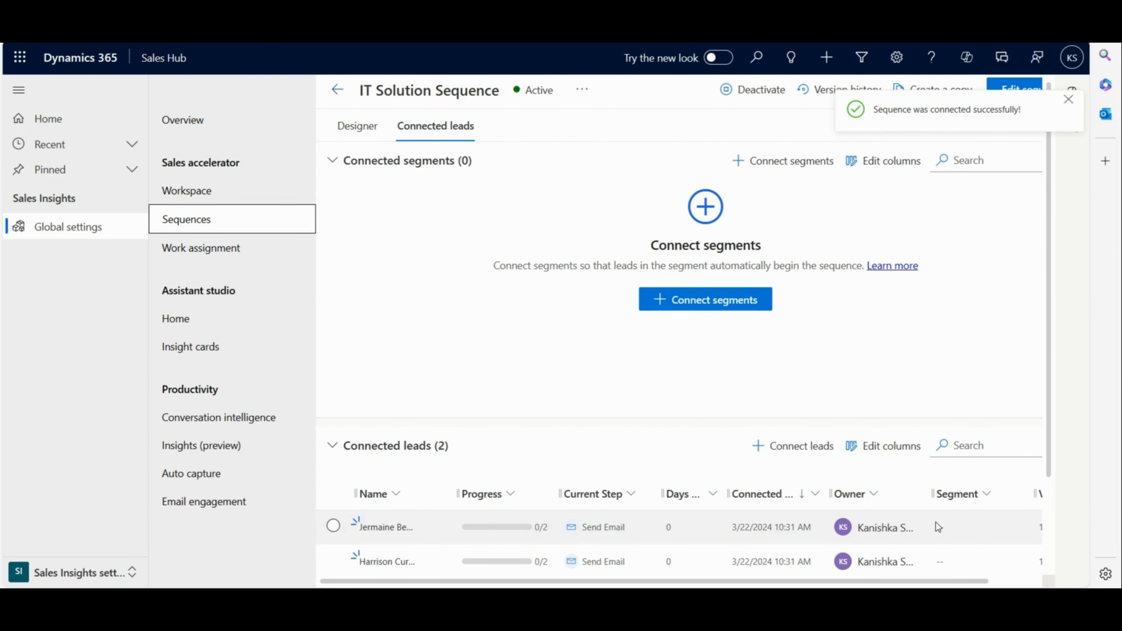
scroll(926, 365, up, 1)
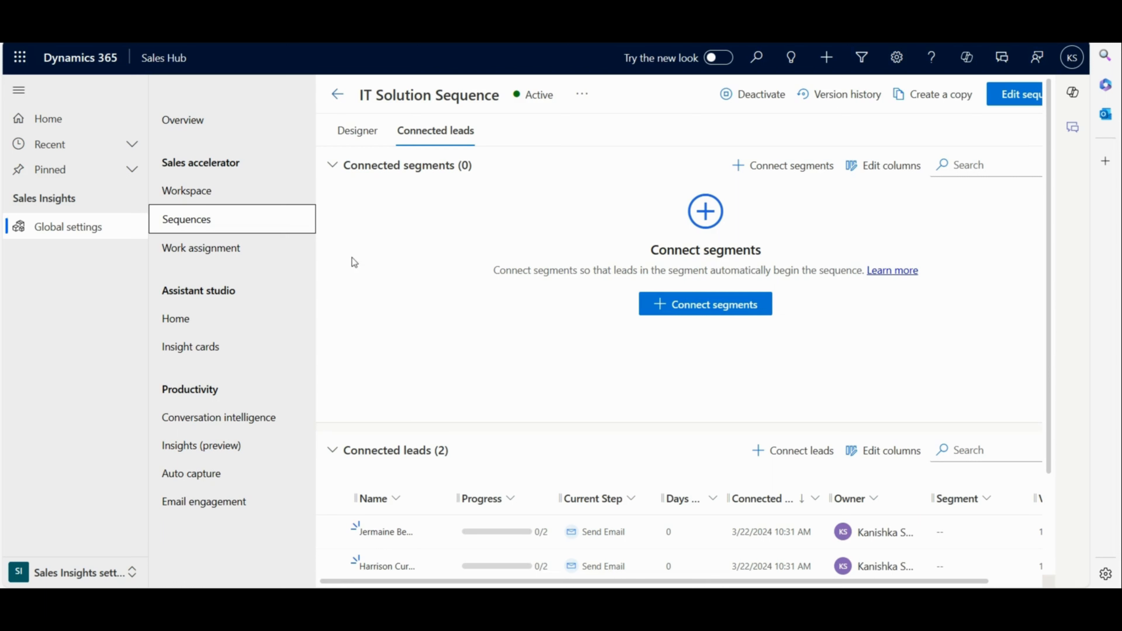
Create a work assignment segment for leads named IT Solution Segment, with no description and priority 2
click(300, 264)
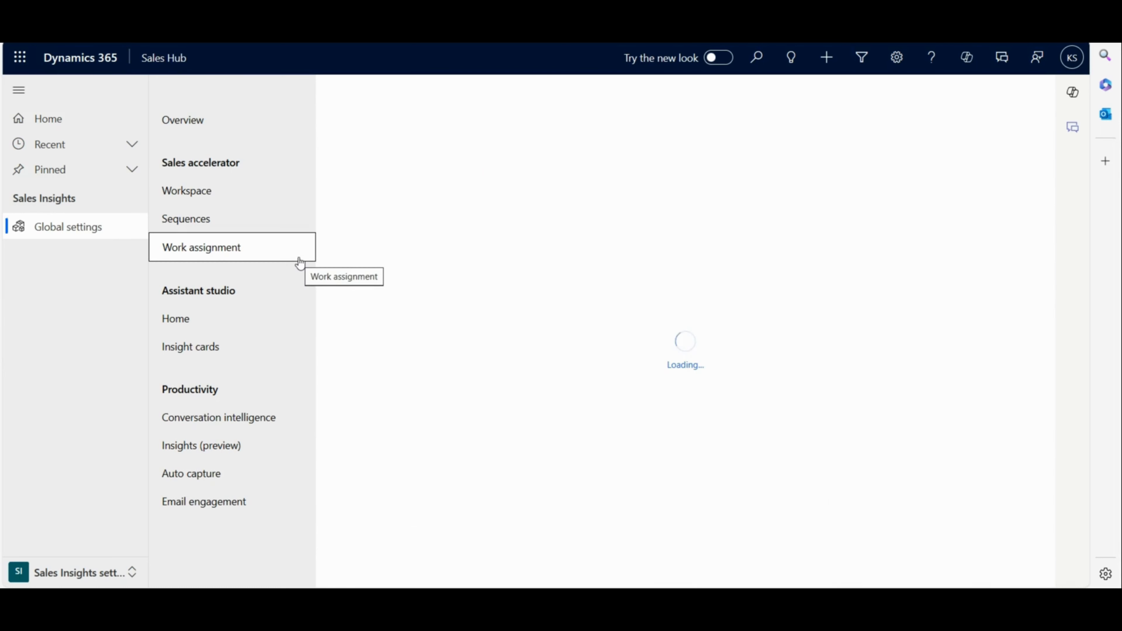
click(571, 290)
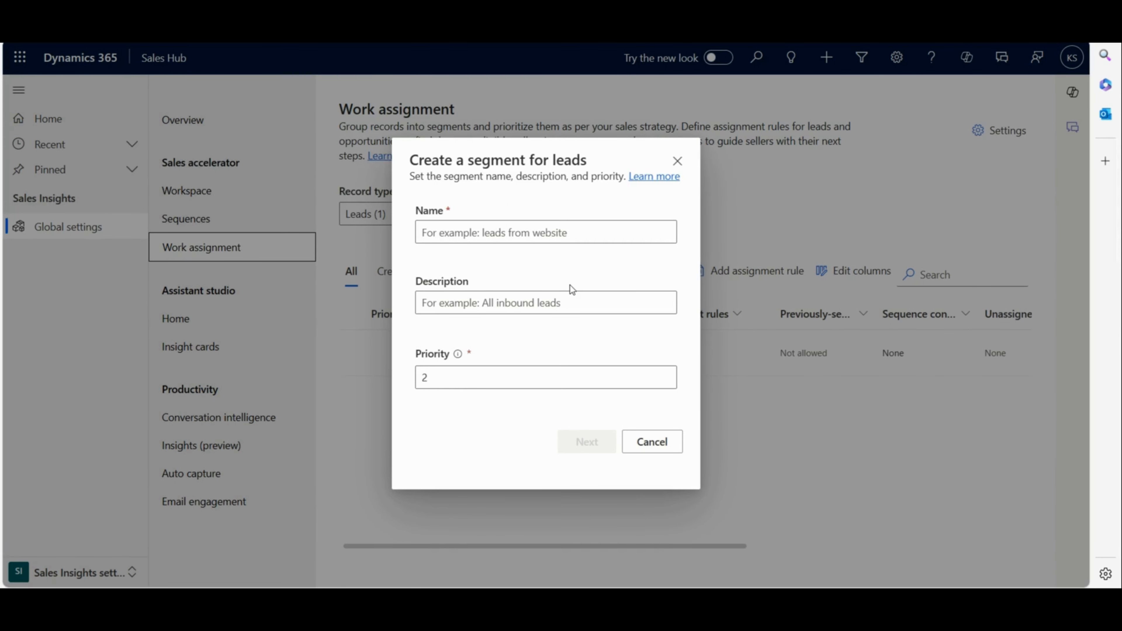
click(572, 233)
text(IT Solution Segment)
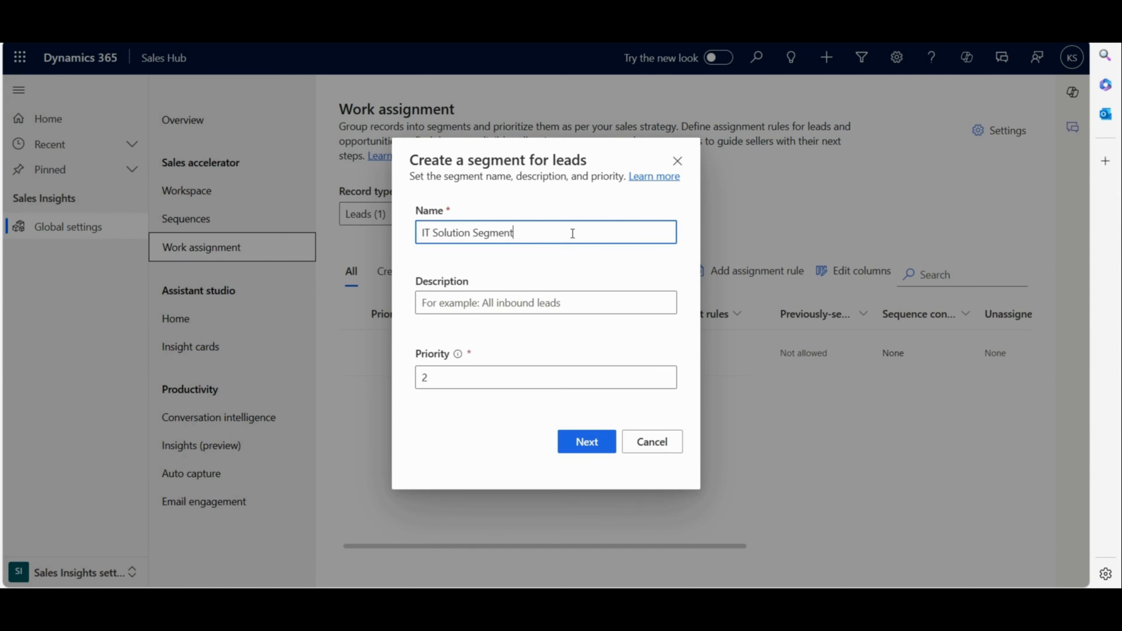
click(547, 310)
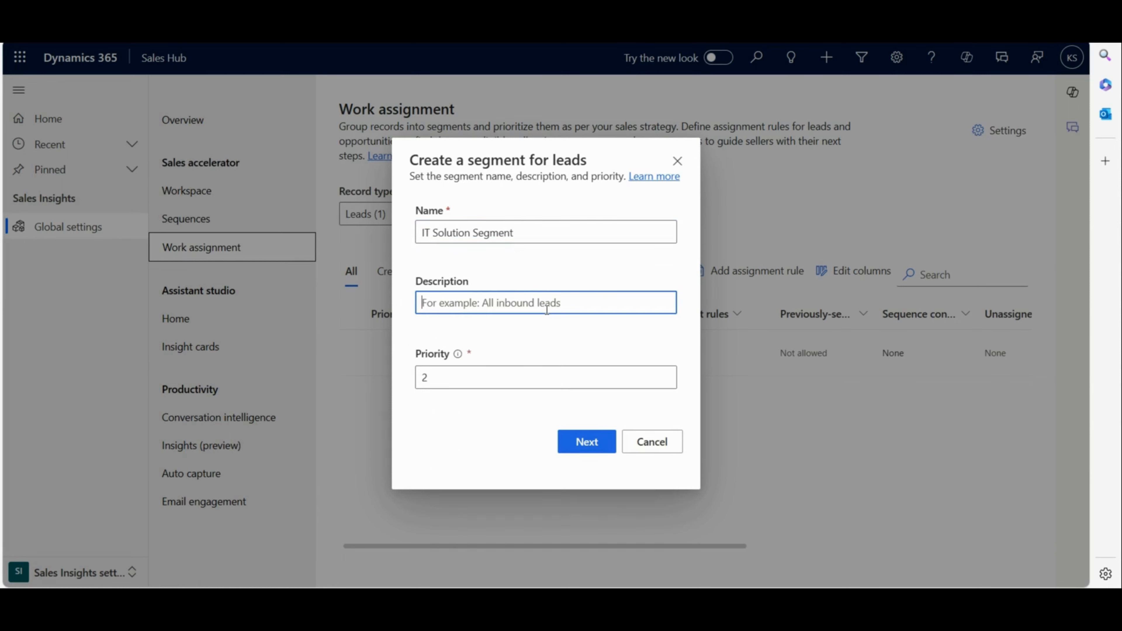
click(537, 375)
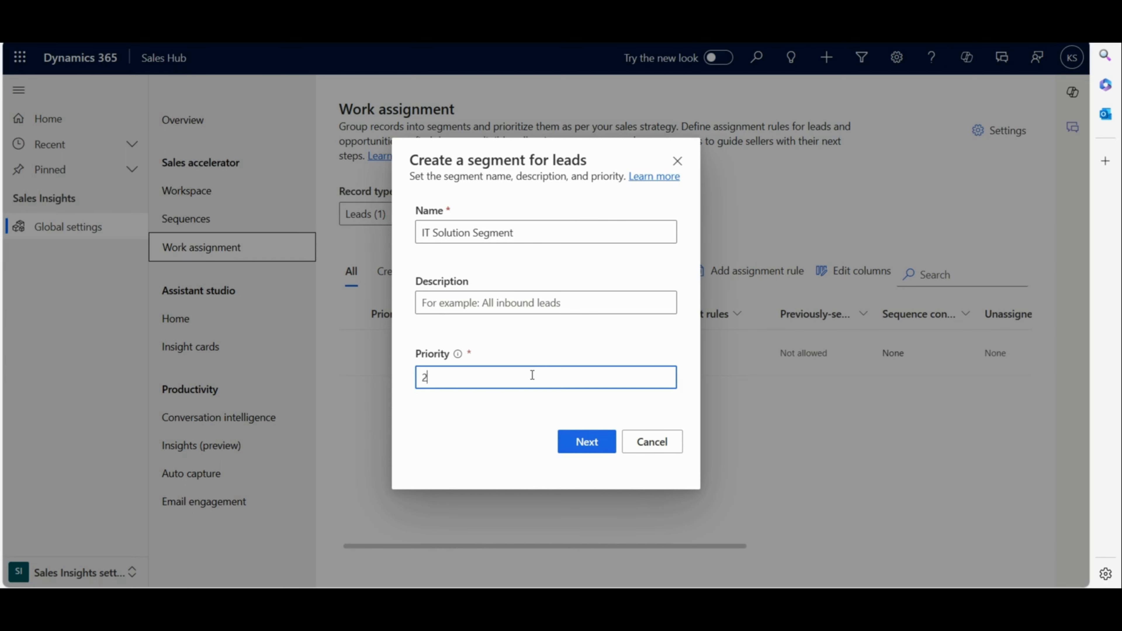
click(569, 444)
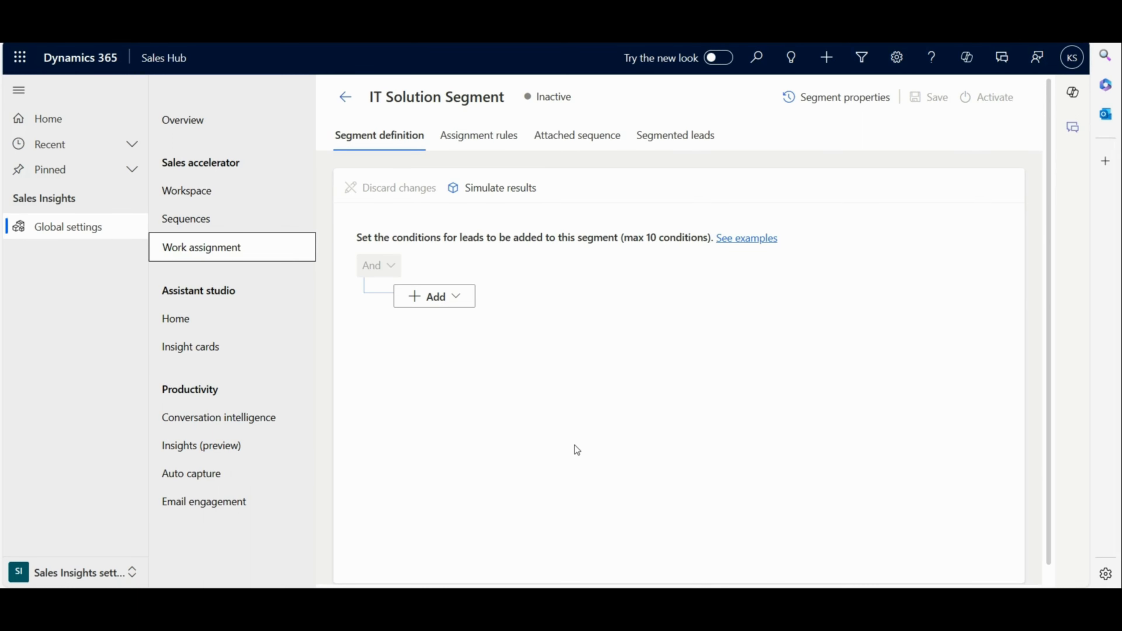
Add a condition row to the segment definition requiring the lead's Rating to equal Hot
click(454, 296)
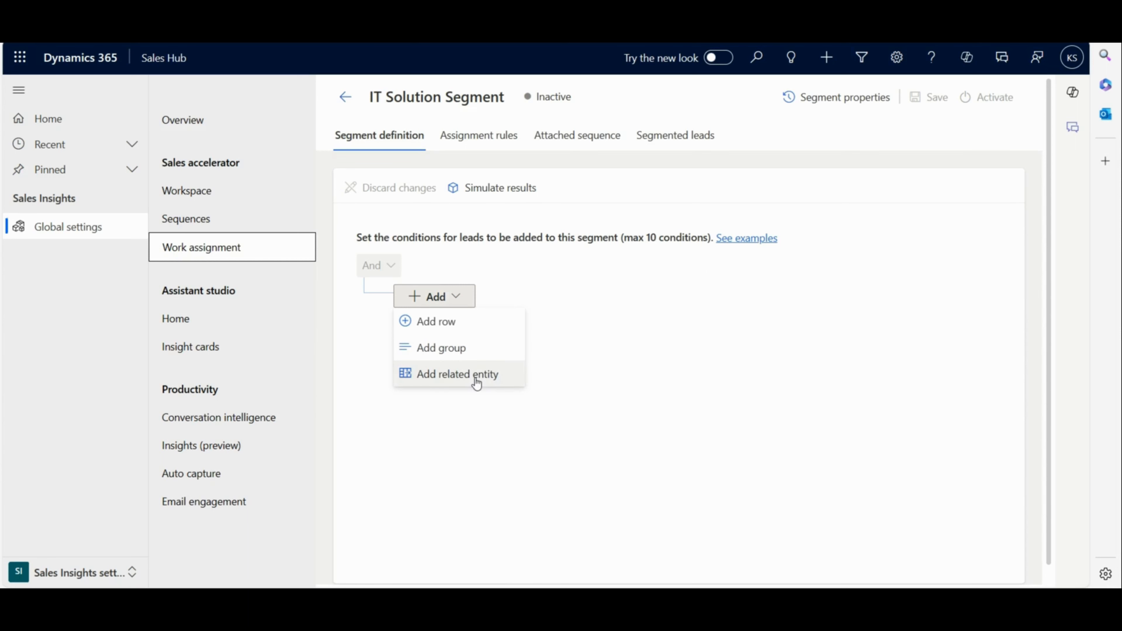
click(481, 324)
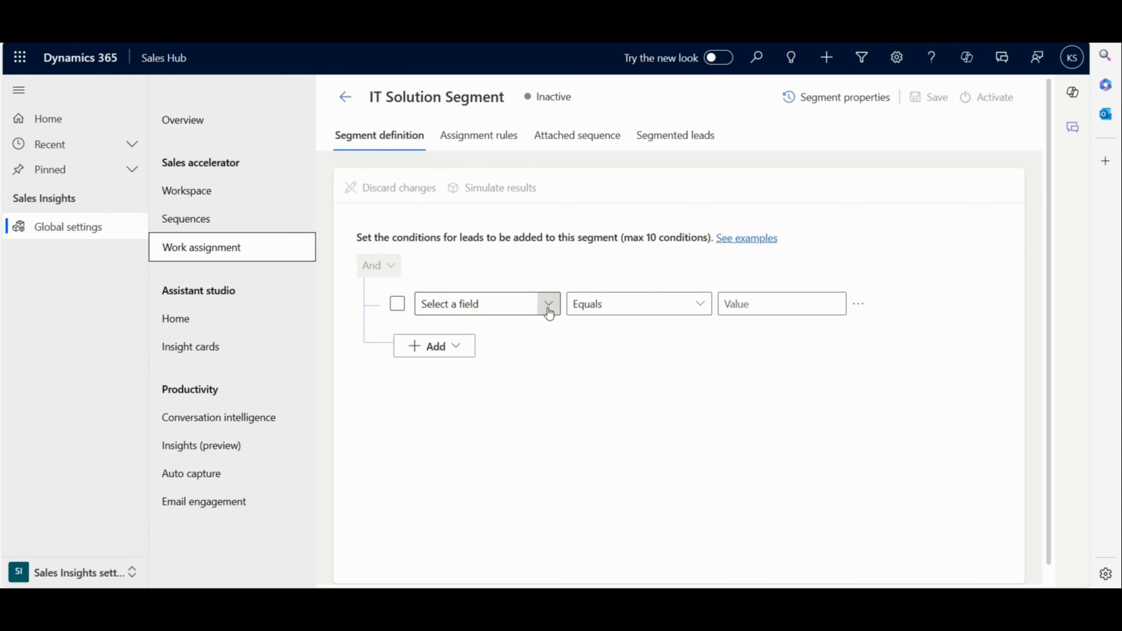
click(548, 305)
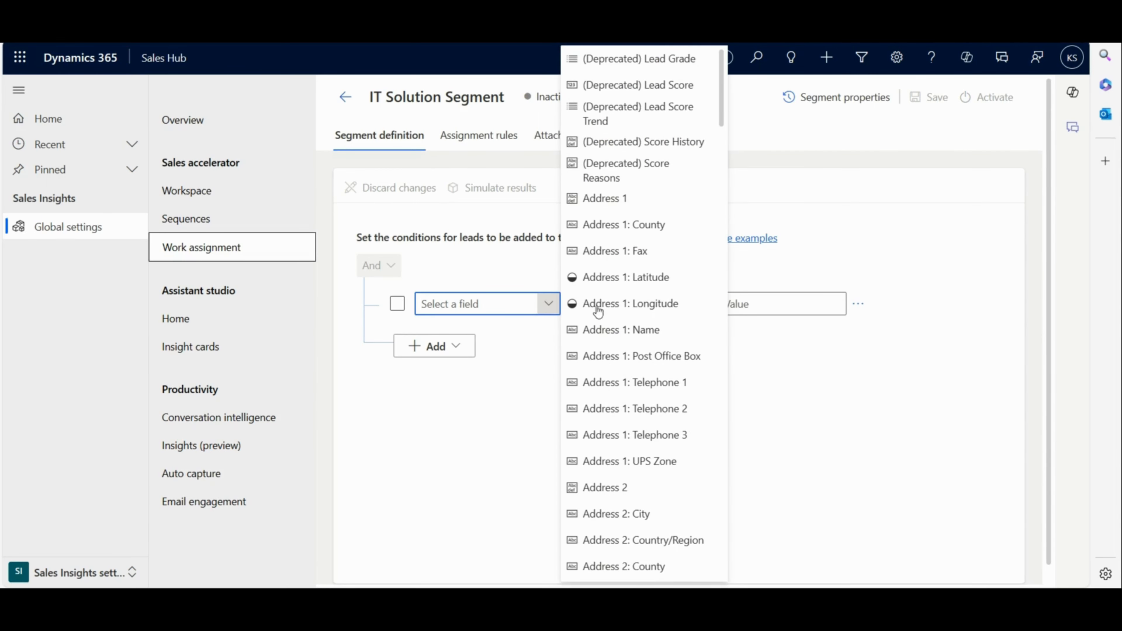
scroll(628, 360, down, 20)
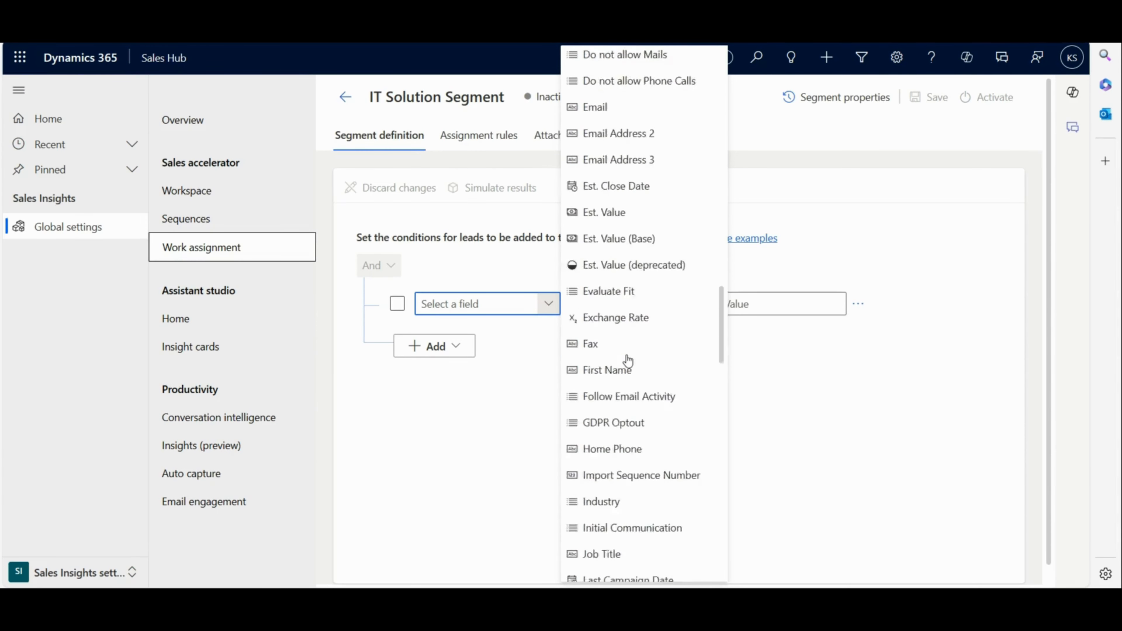
scroll(629, 360, down, 10)
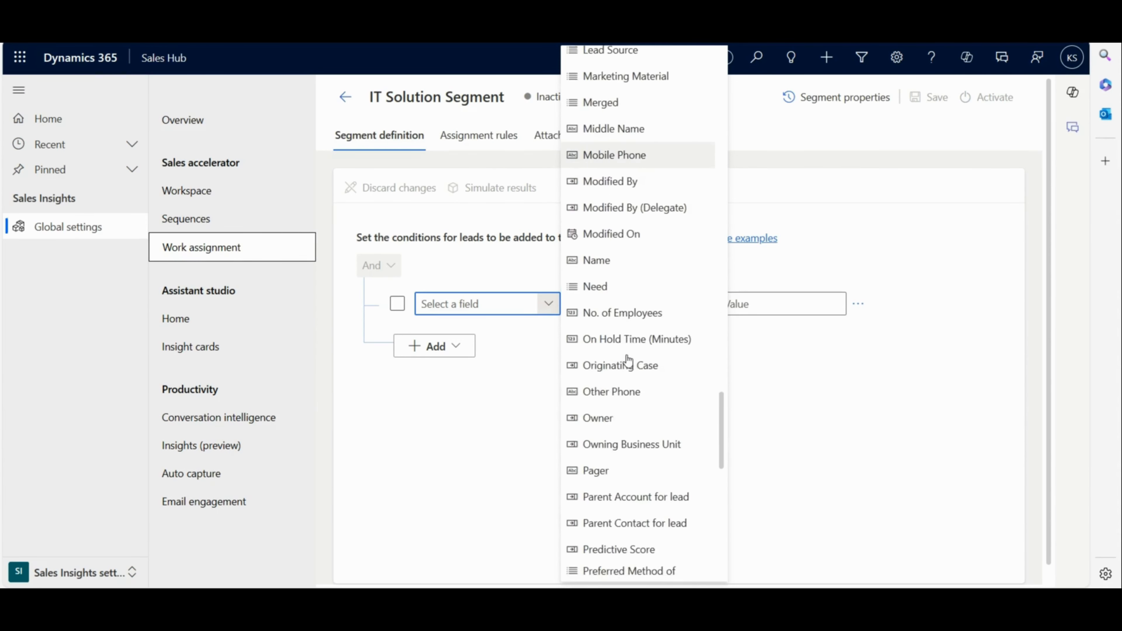
scroll(628, 361, down, 5)
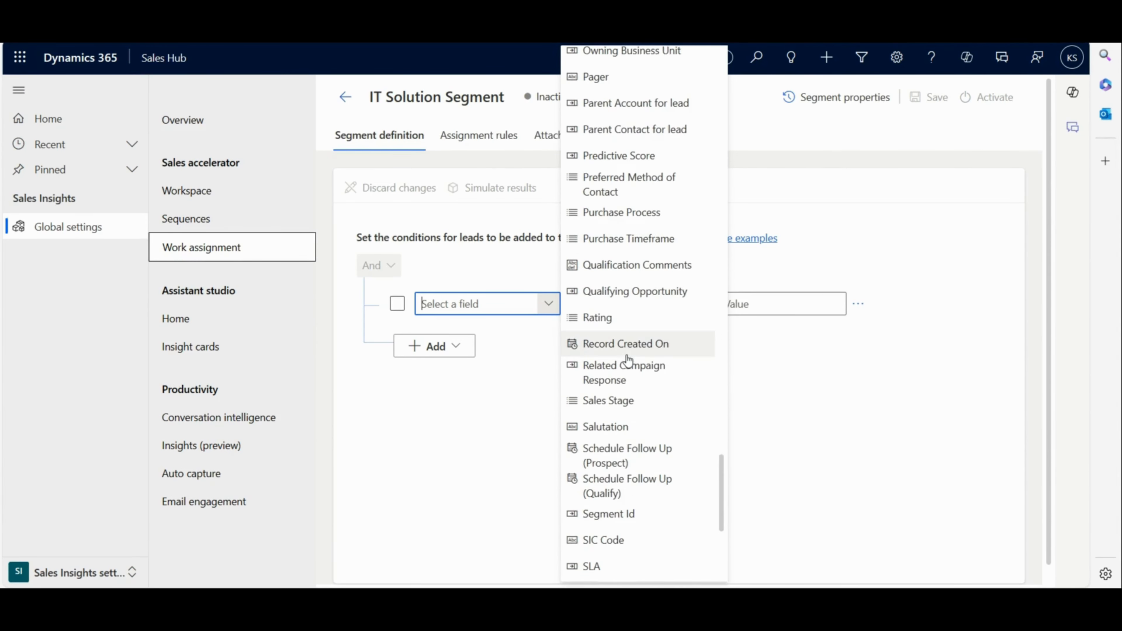
click(646, 319)
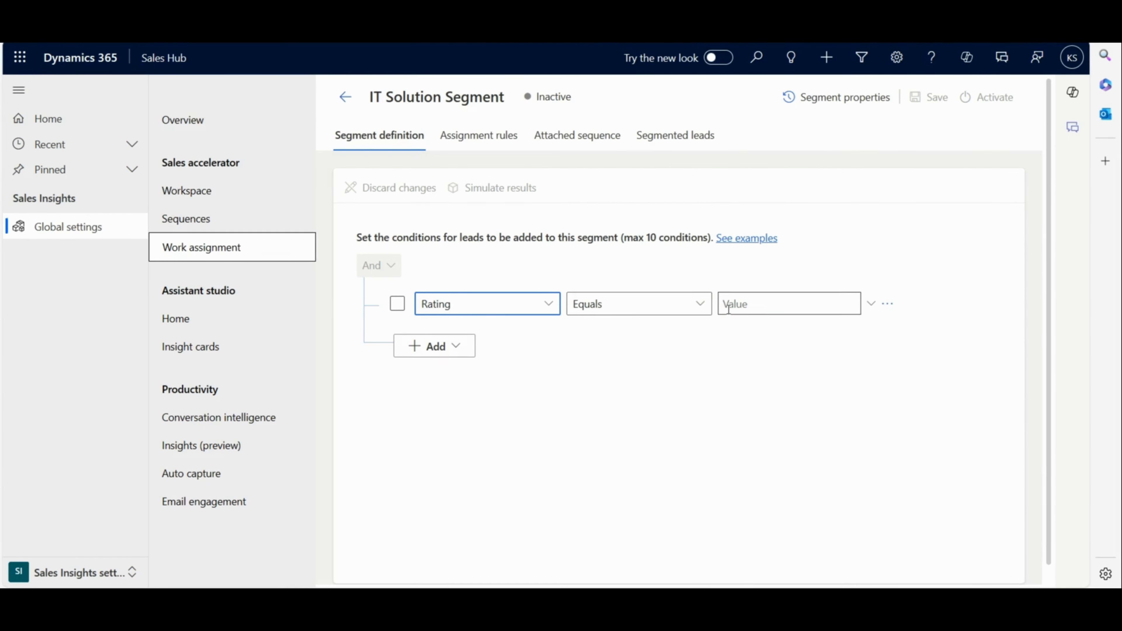
click(743, 308)
click(738, 354)
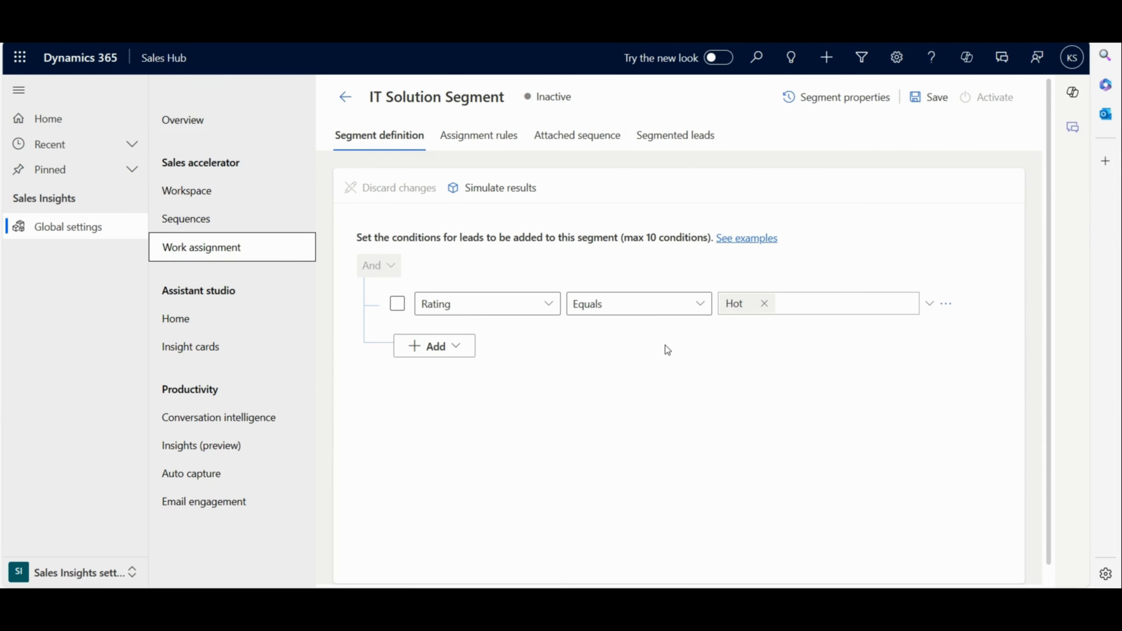
Save the IT Solution Segment and activate it
click(931, 98)
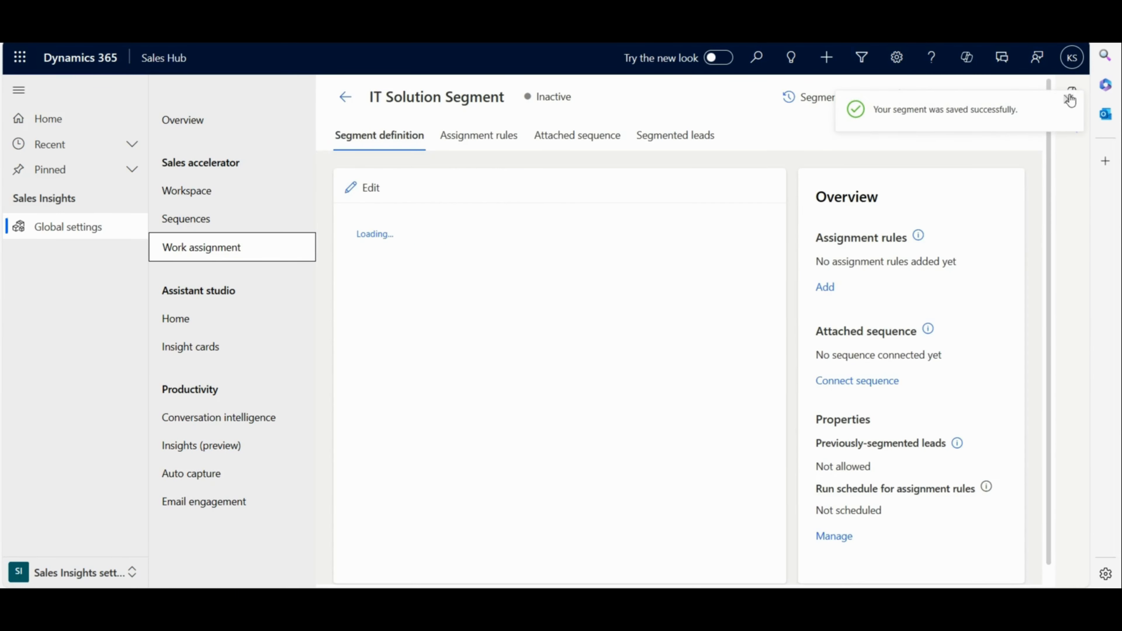
click(1069, 100)
click(992, 97)
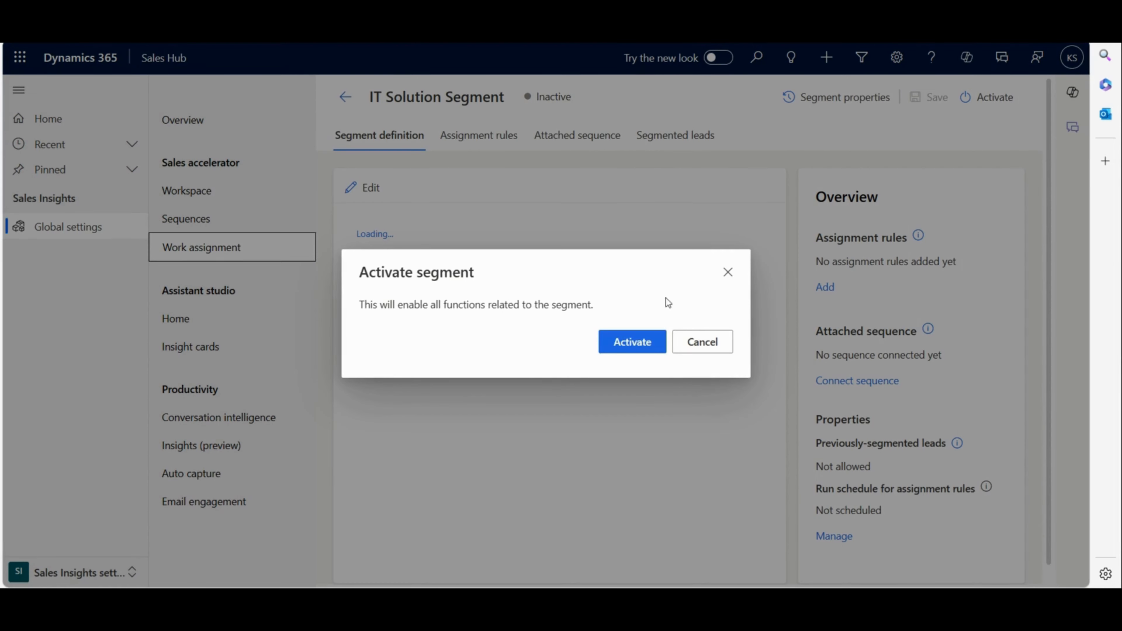
click(634, 342)
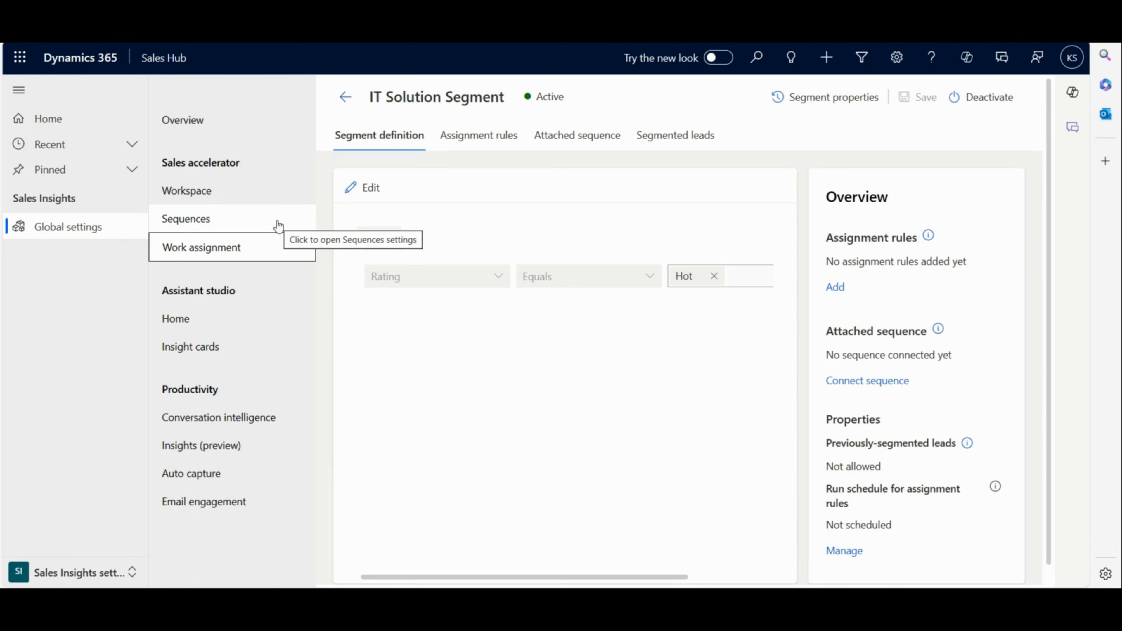
Start a new assignment rule for the segment and proceed to the team settings for defining team access
click(555, 143)
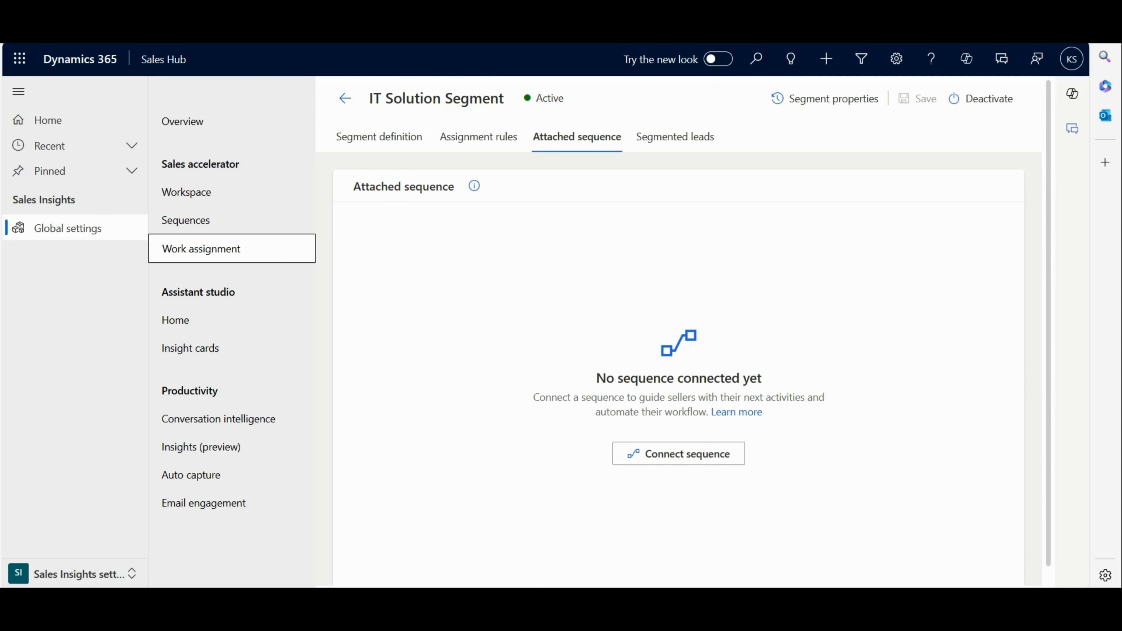
click(482, 138)
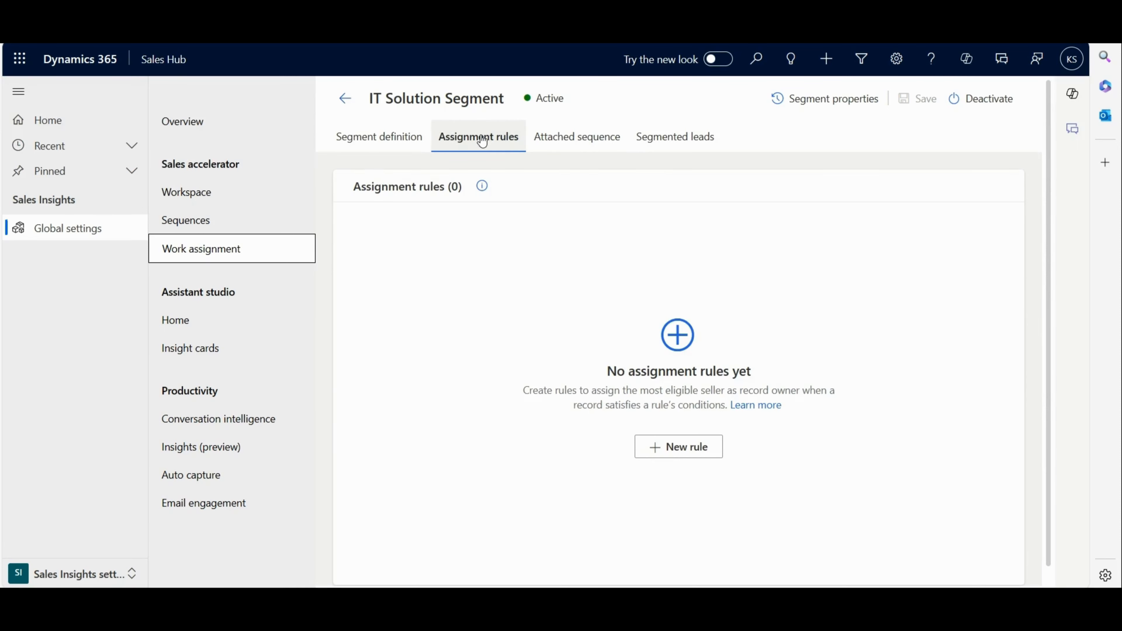
click(655, 446)
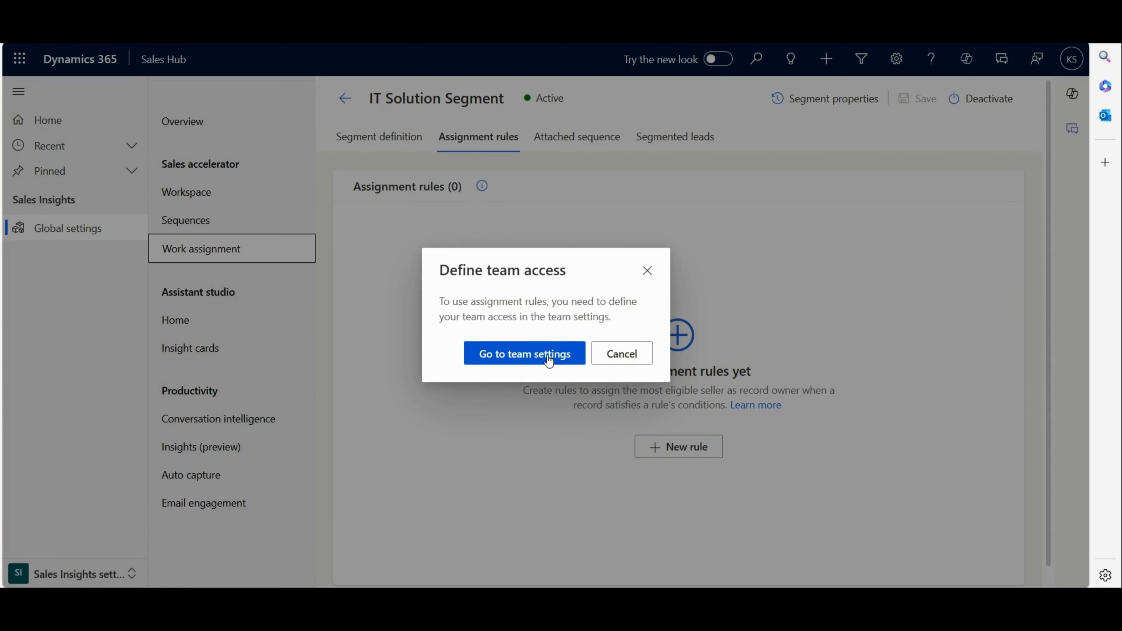
click(548, 361)
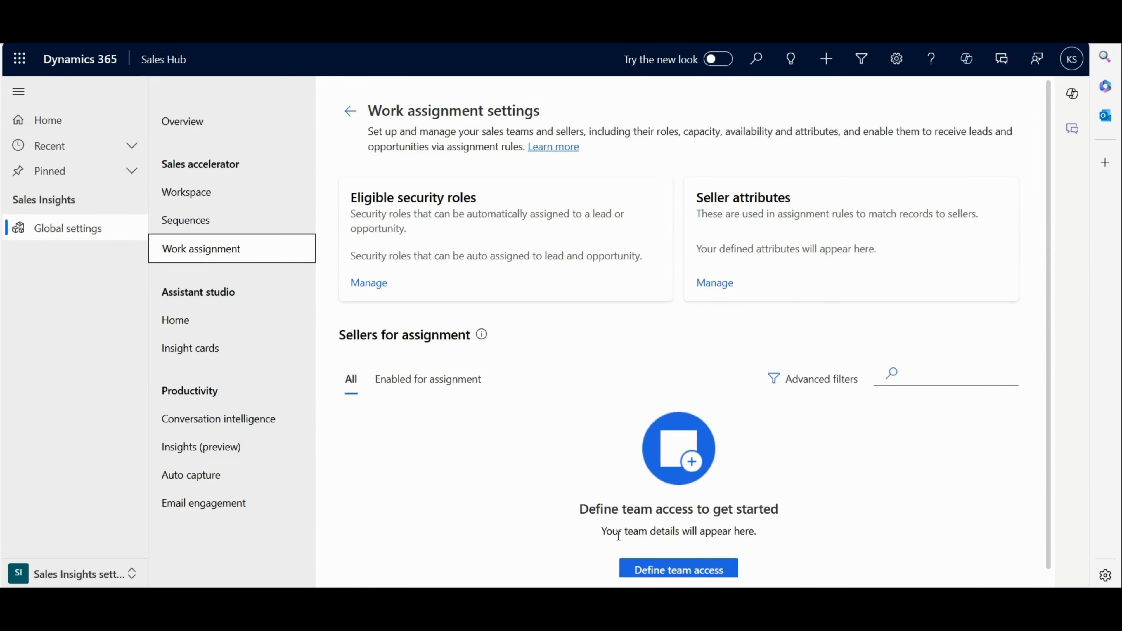
Define team access for specific security roles, adding the Salesperson role, and save the team settings
click(661, 570)
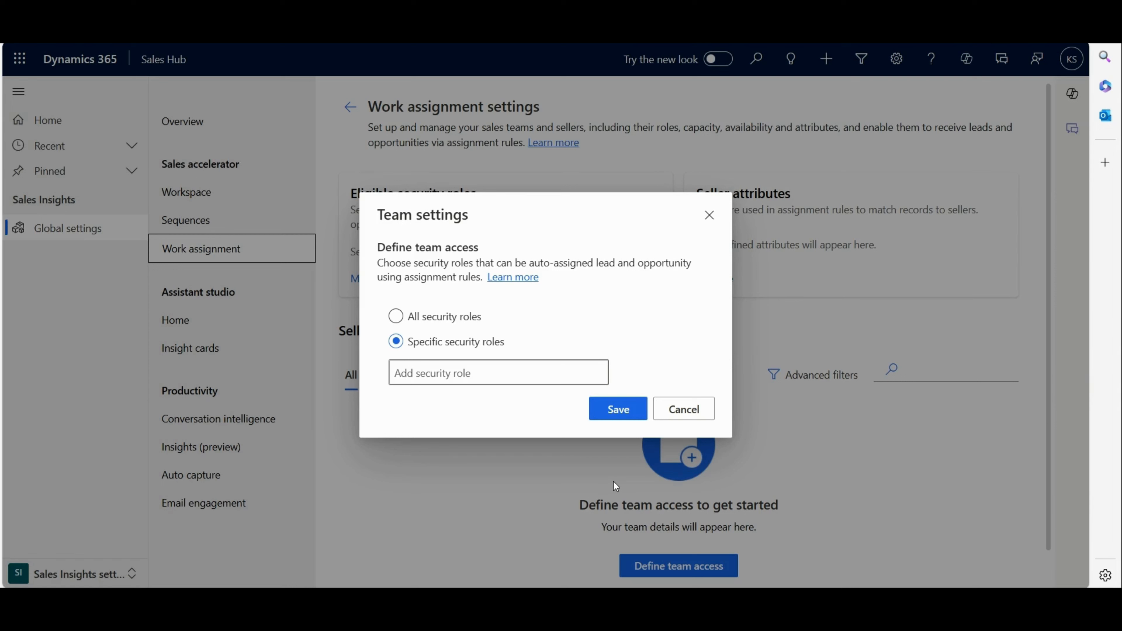
click(534, 372)
text(Salesperson)
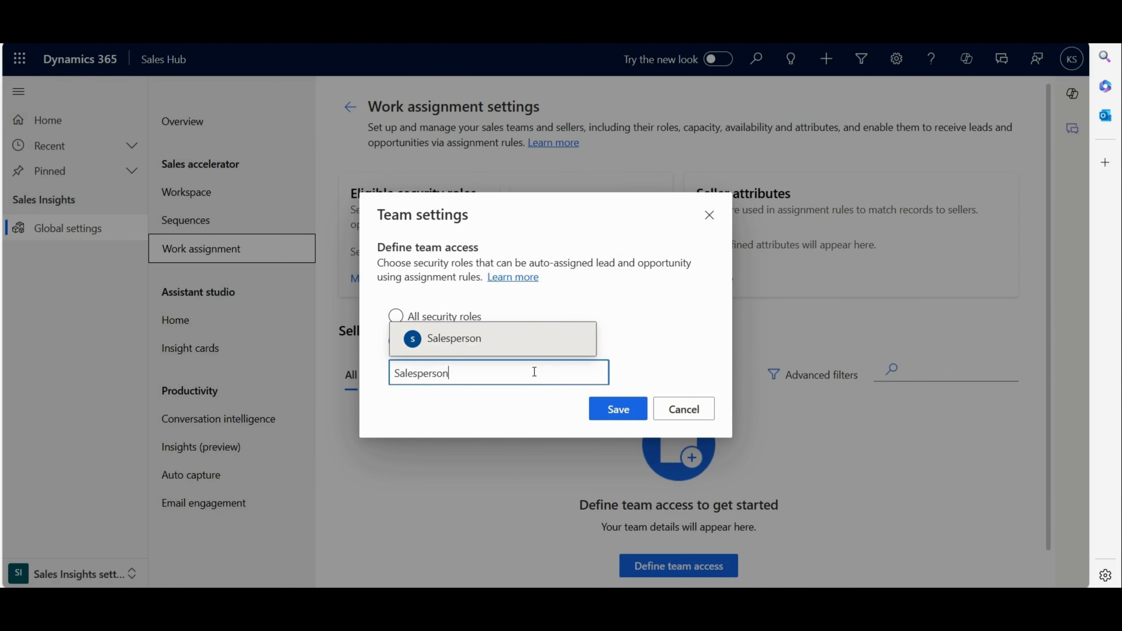
click(513, 349)
click(630, 431)
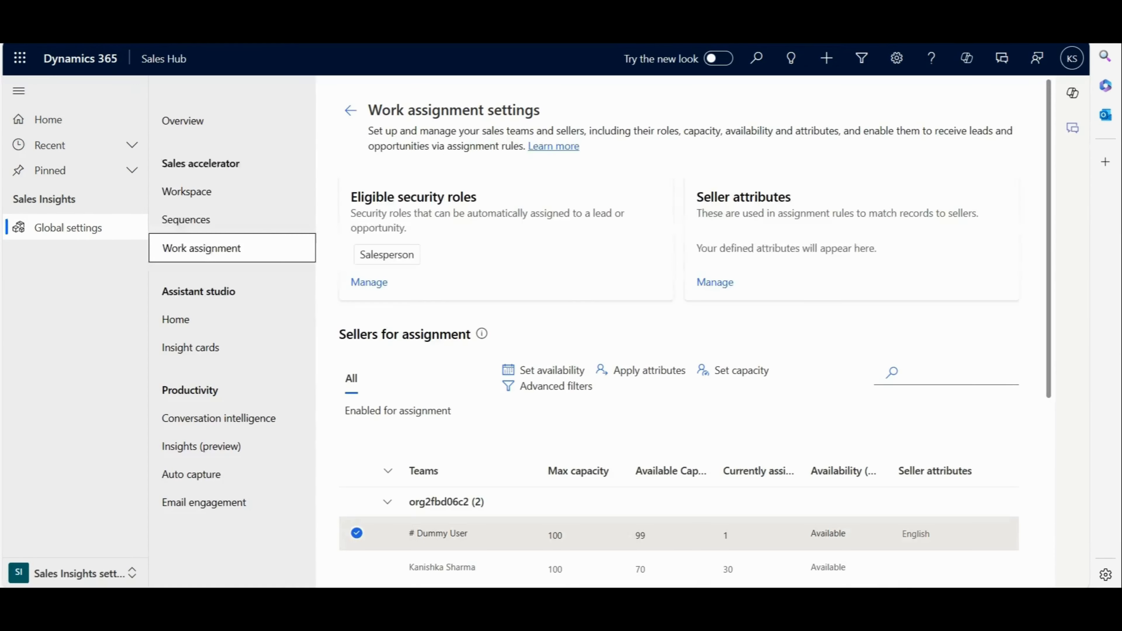
Examine the maximum capacity and attribute options for the Dummy User seller without applying any changes
scroll(541, 508, down, 2)
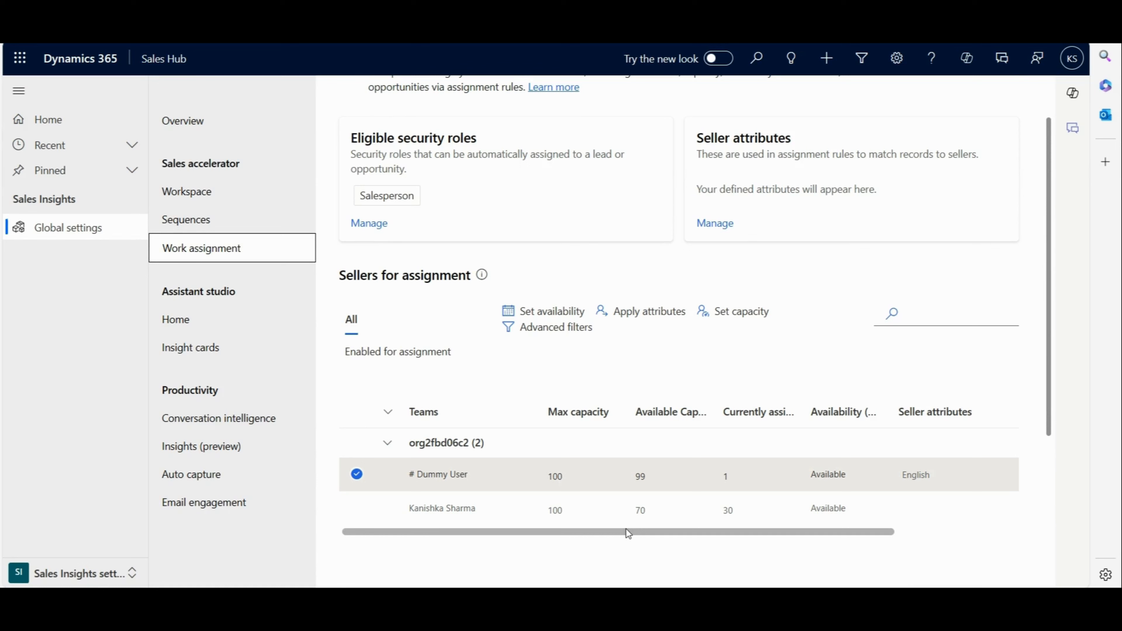
click(357, 474)
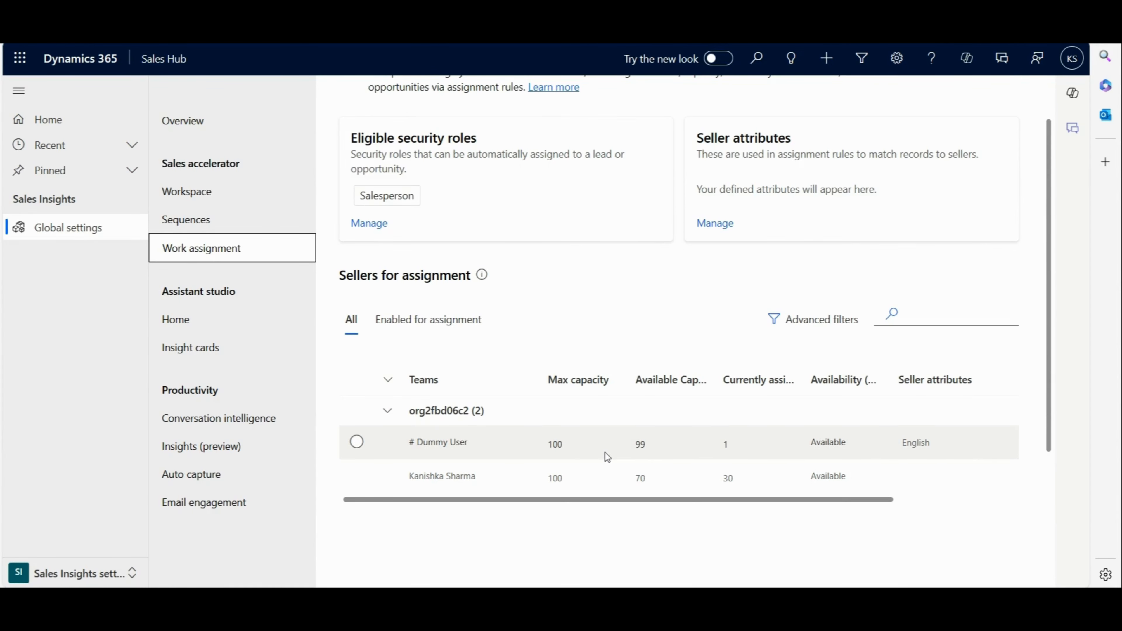
click(357, 442)
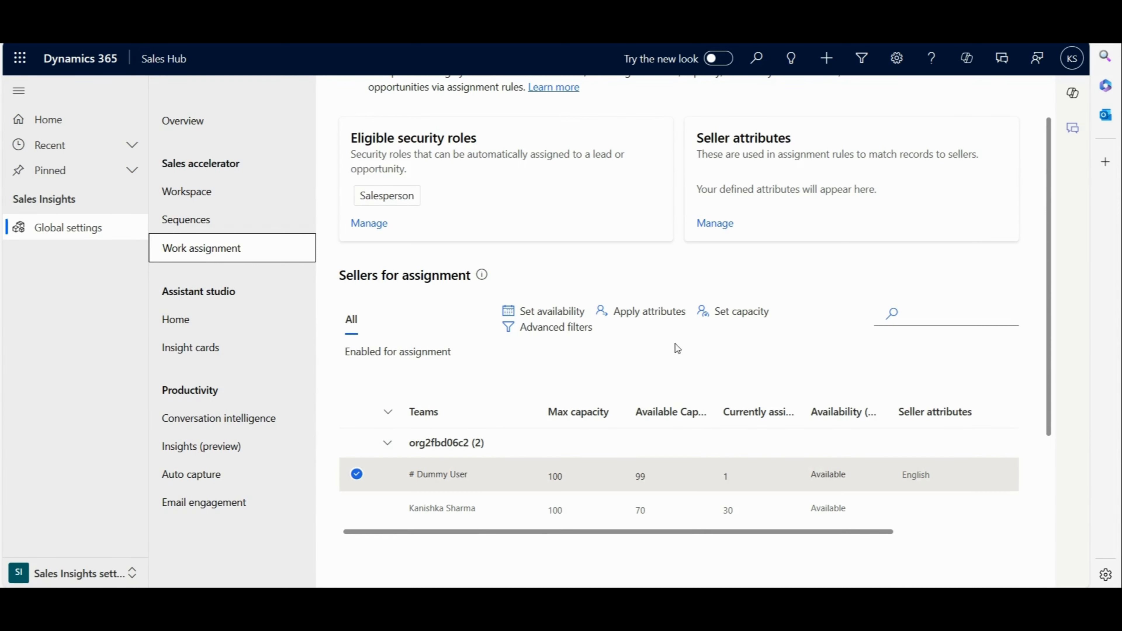
click(729, 314)
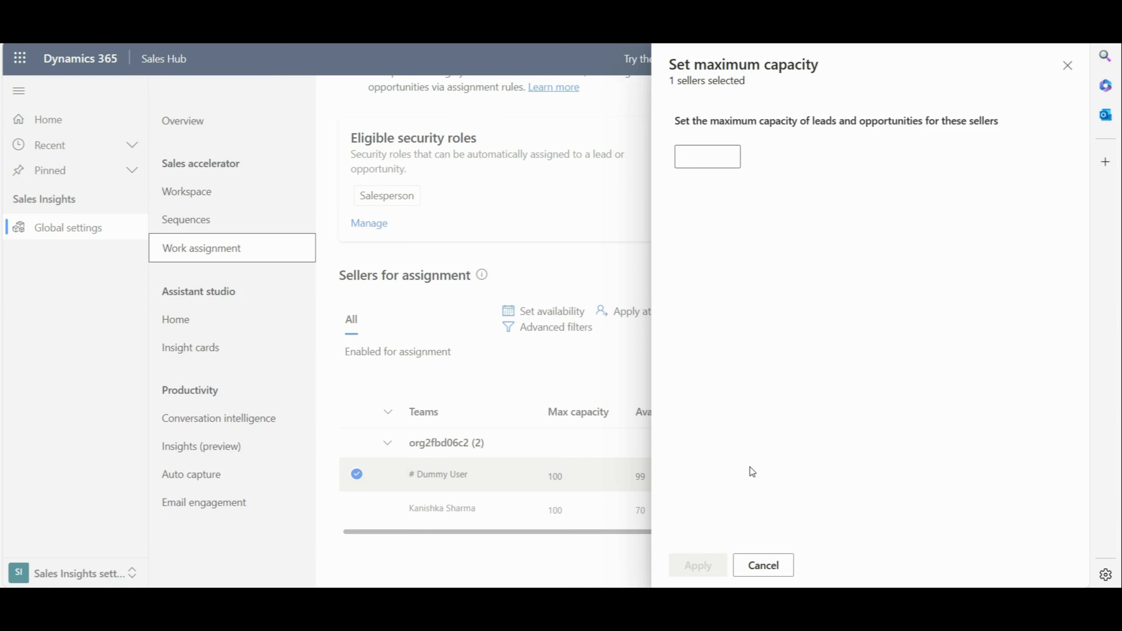
click(751, 562)
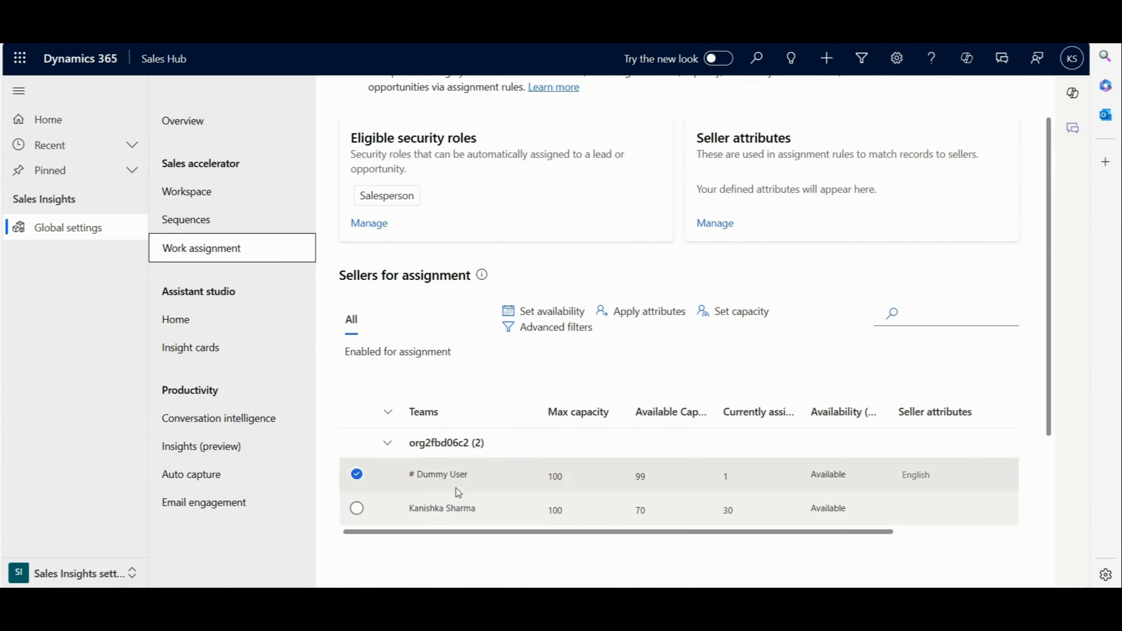
click(642, 315)
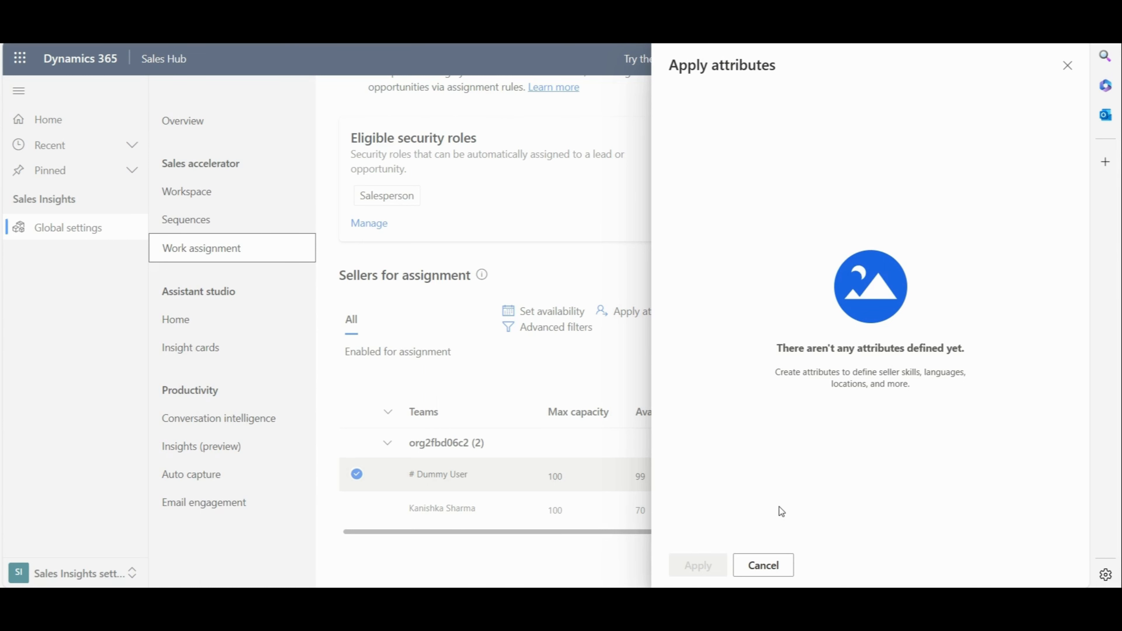
click(776, 567)
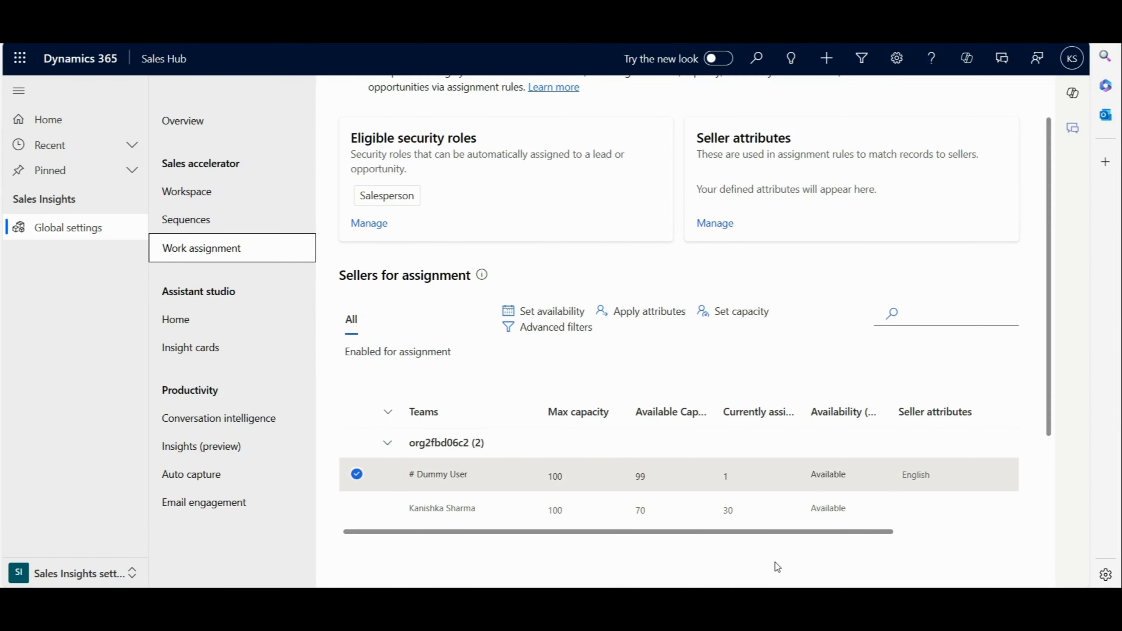
Start a new seller attribute named Language and choose to create its values manually
click(716, 221)
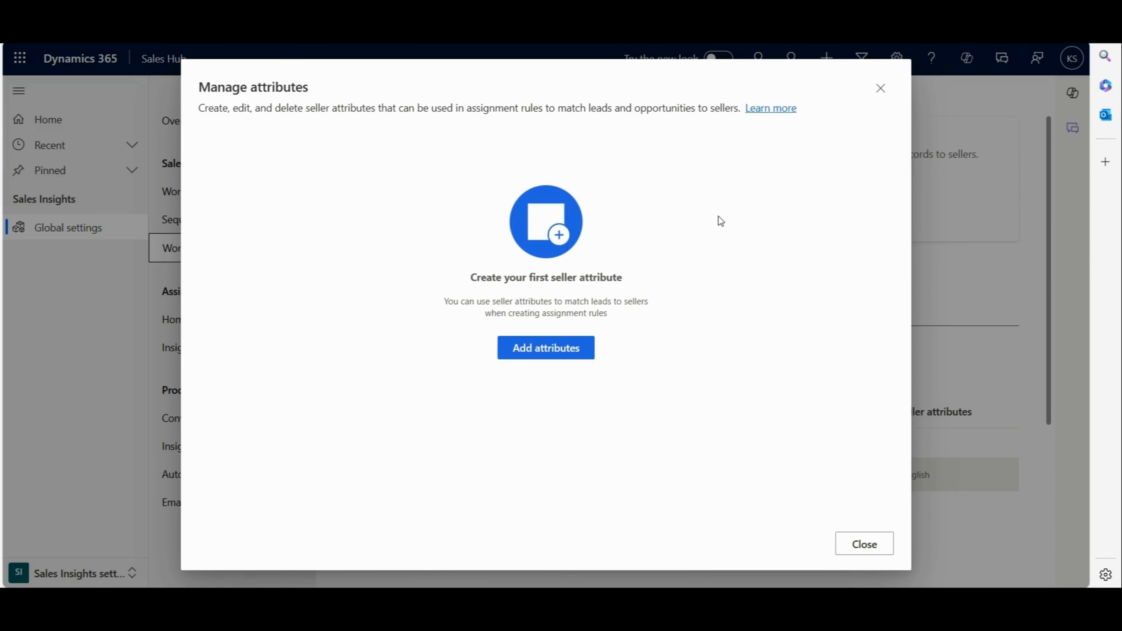
click(574, 348)
click(315, 173)
text(Language)
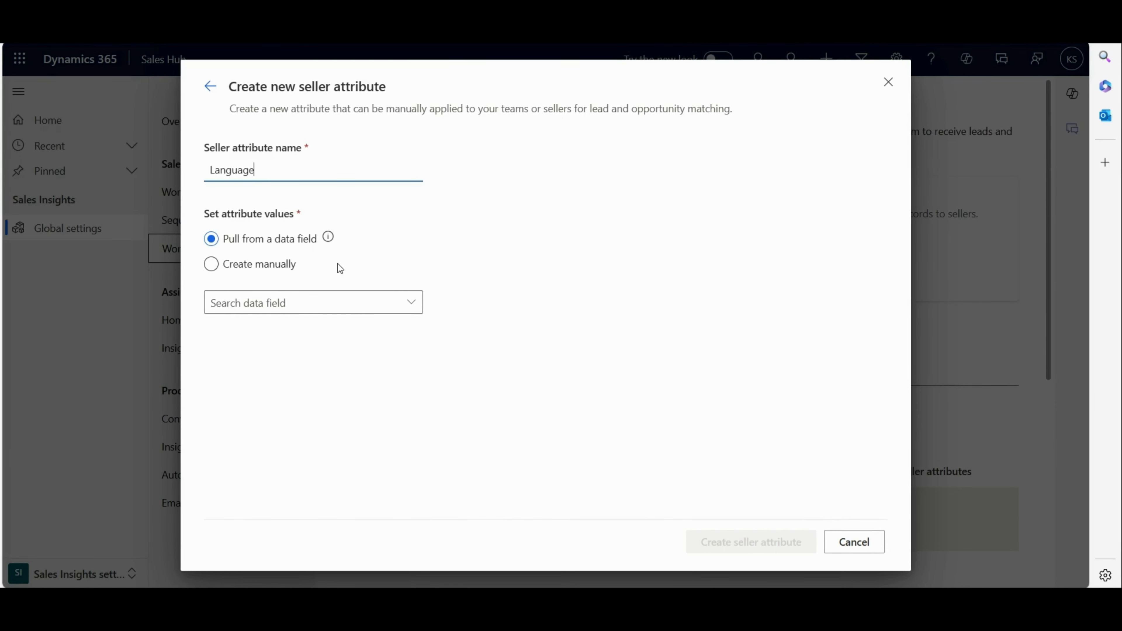
click(414, 304)
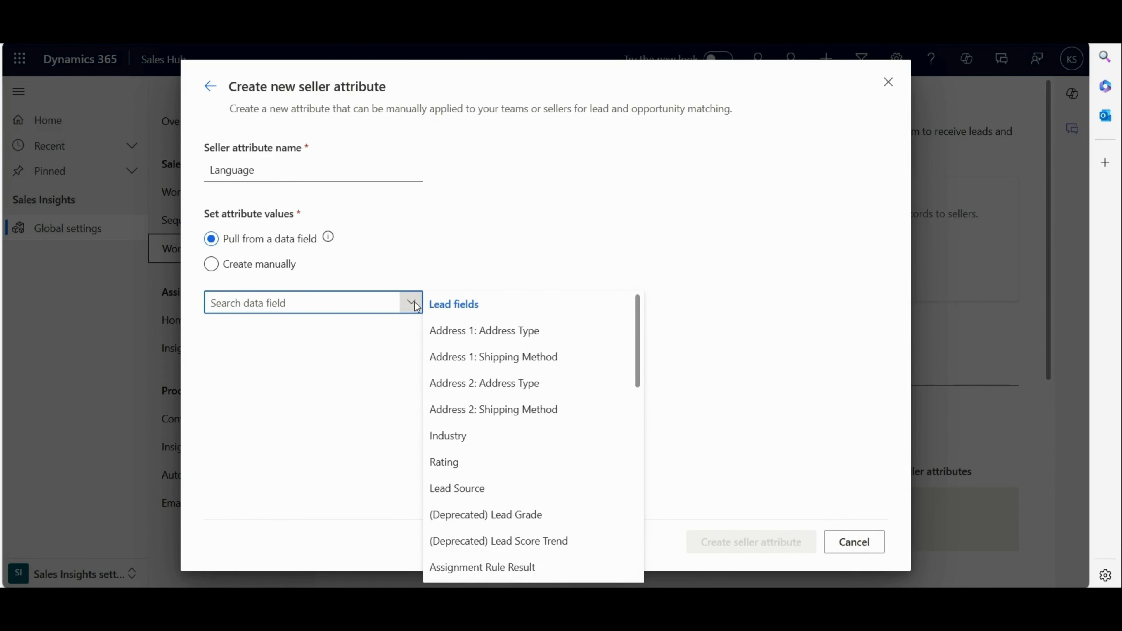
click(414, 305)
click(260, 264)
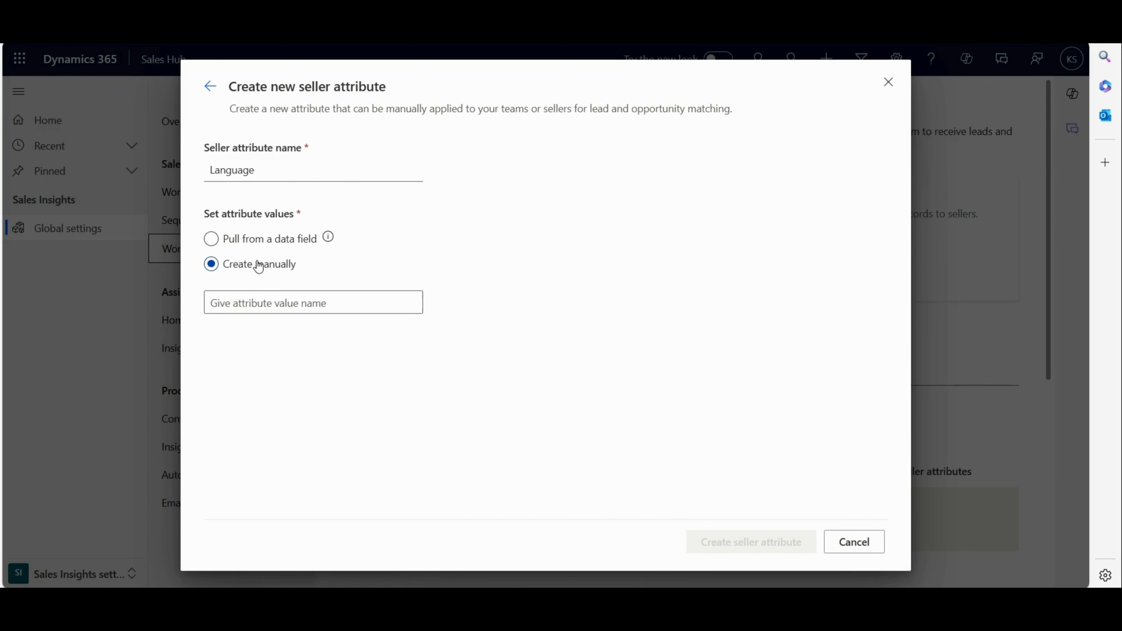
Give the Language attribute the values English and German, then create it and leave attribute management
click(261, 303)
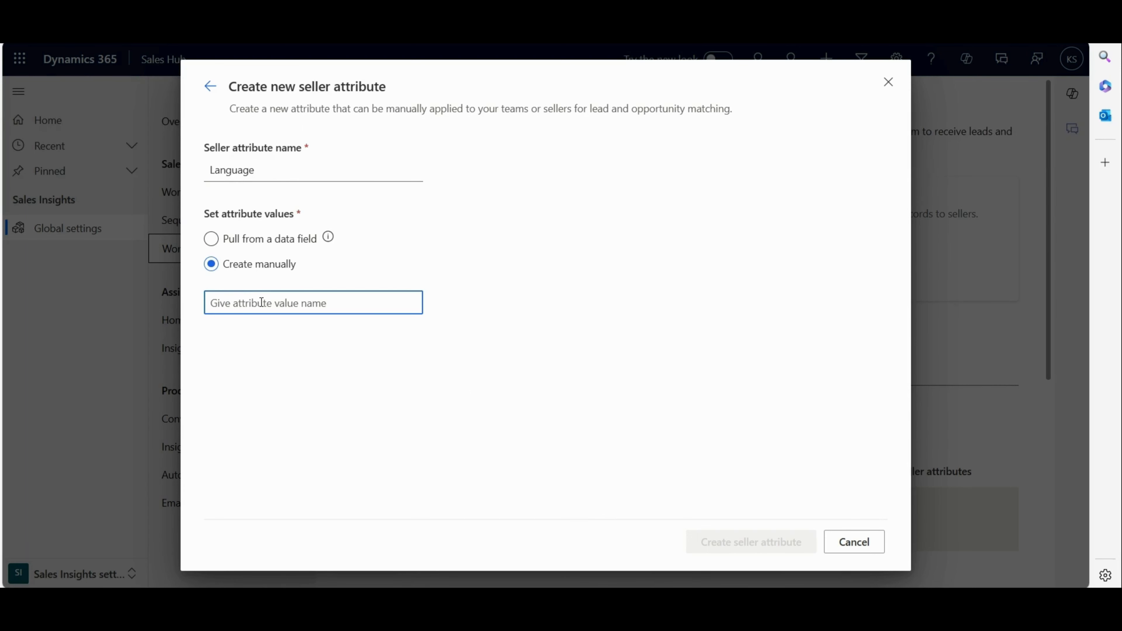
text(English)
key(Return)
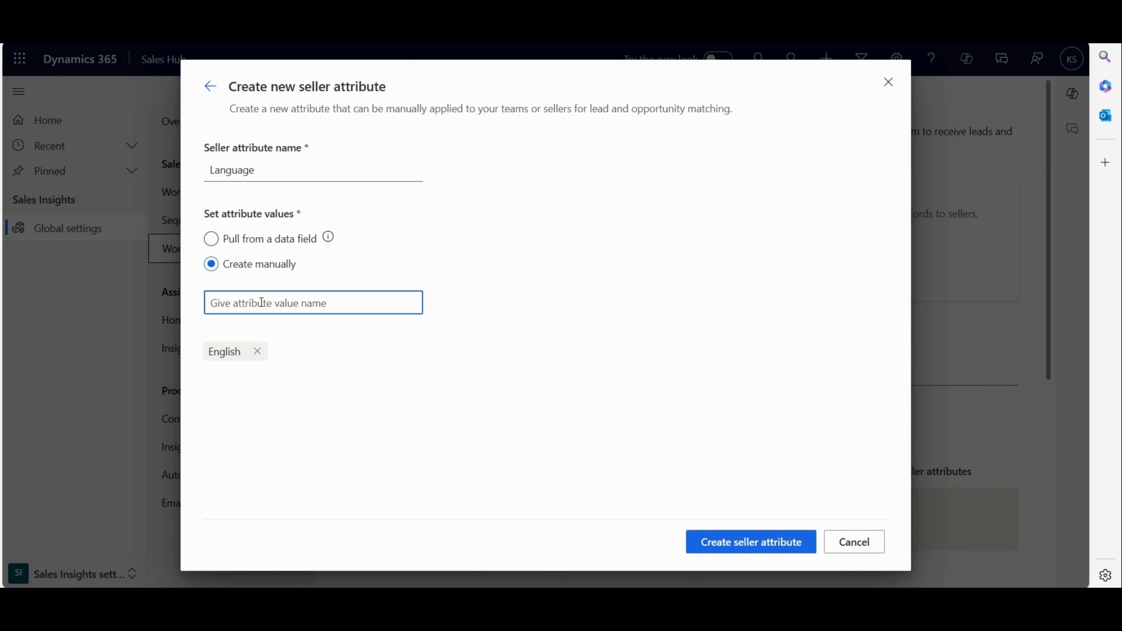
text(German)
key(Return)
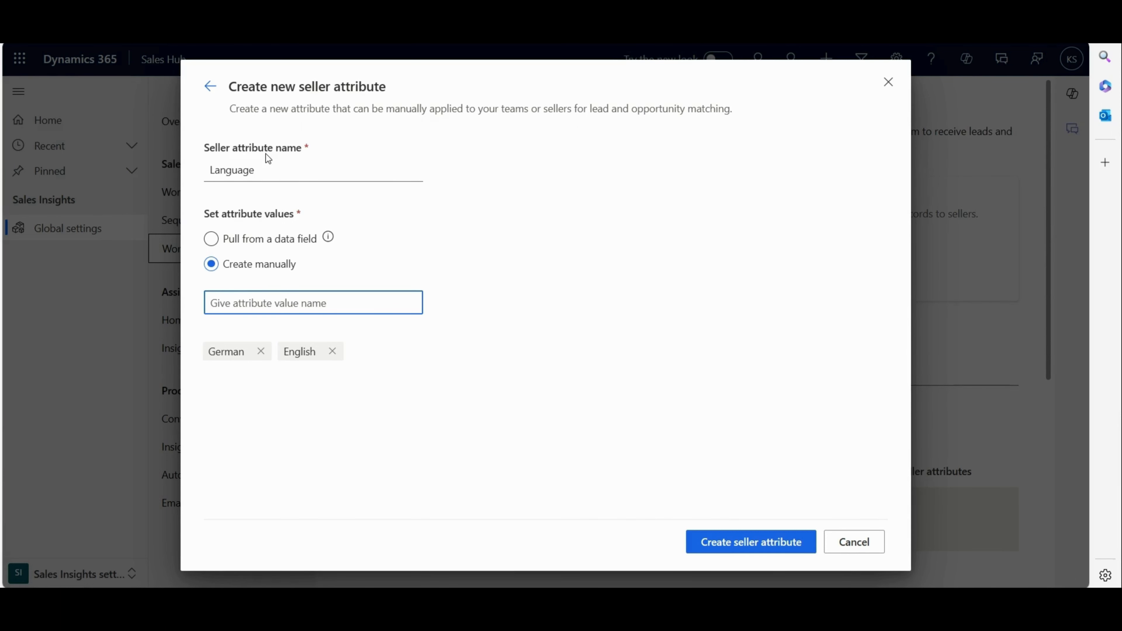
click(705, 550)
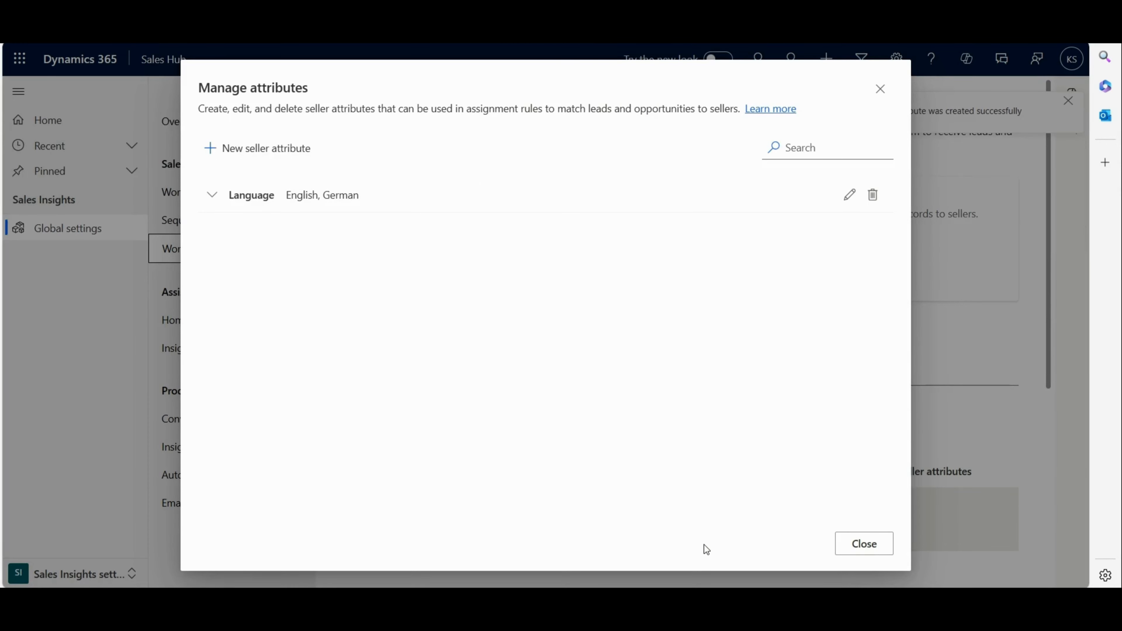
click(863, 543)
Apply the Language attribute with the value English to the Dummy User seller
click(627, 374)
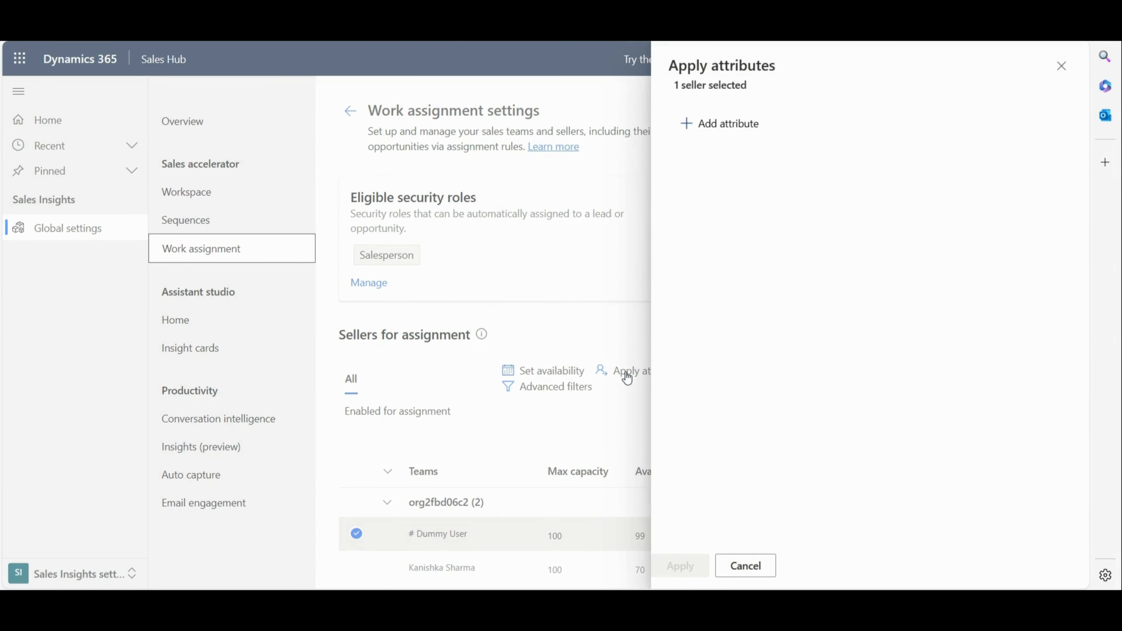
click(712, 129)
click(815, 119)
click(789, 138)
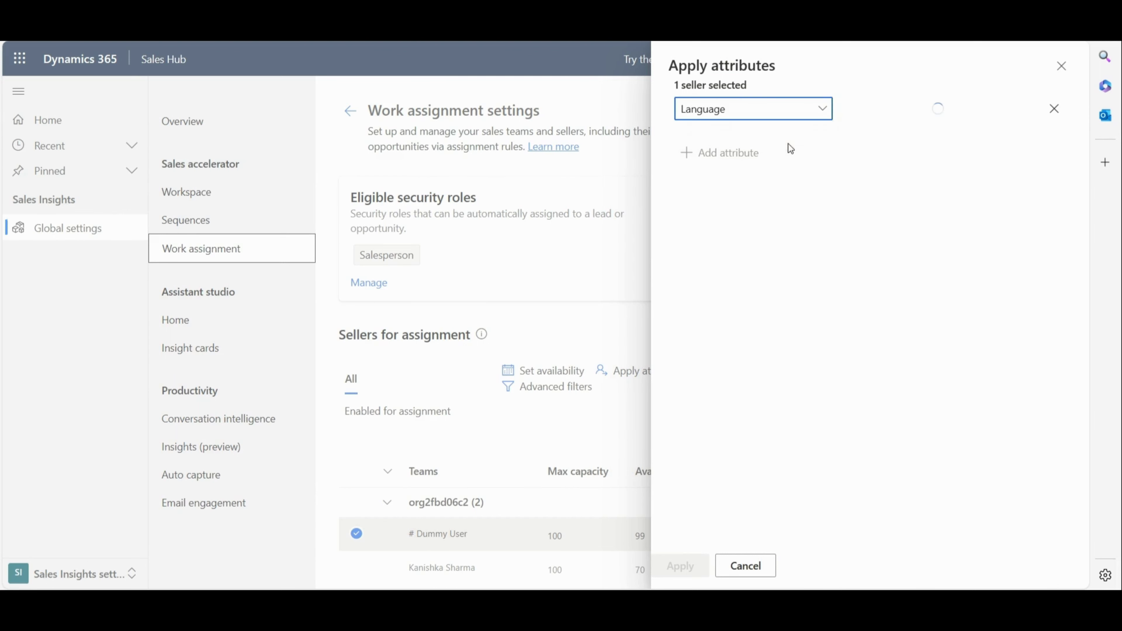
click(897, 109)
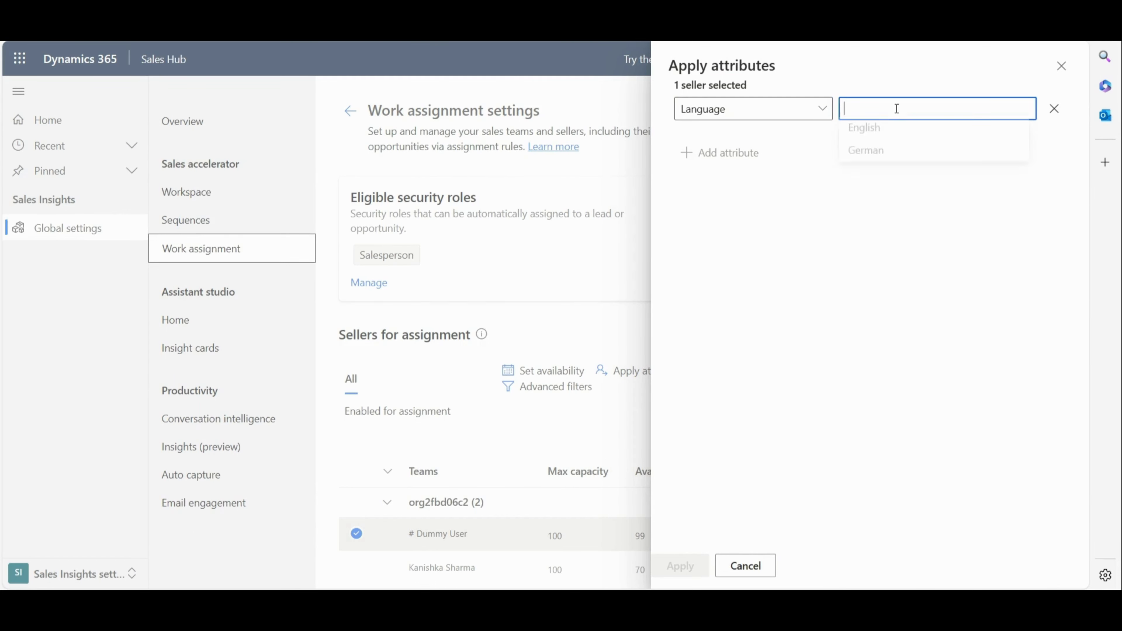
click(906, 136)
click(690, 568)
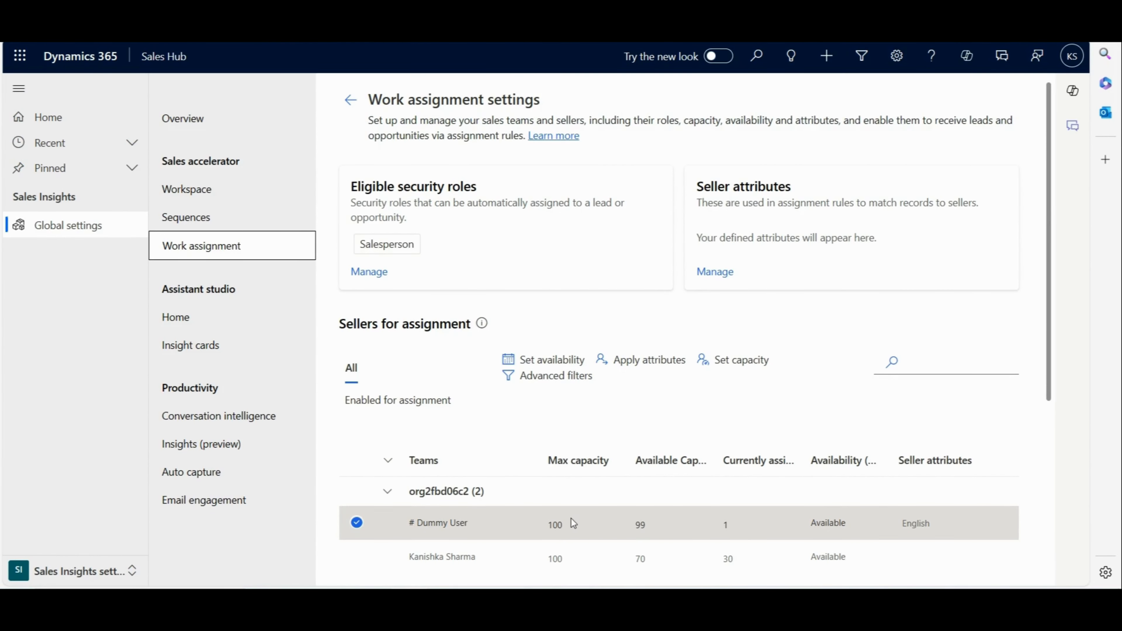
Examine the Dummy User's availability calendar and the seller availability options in the sequence settings without saving changes
click(552, 360)
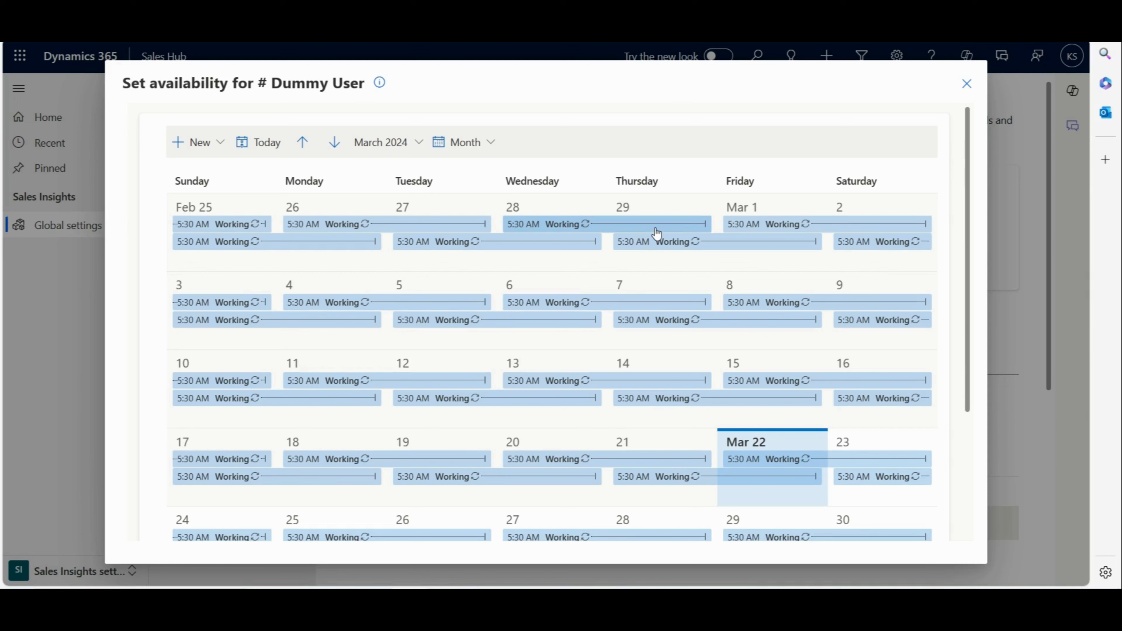
click(966, 84)
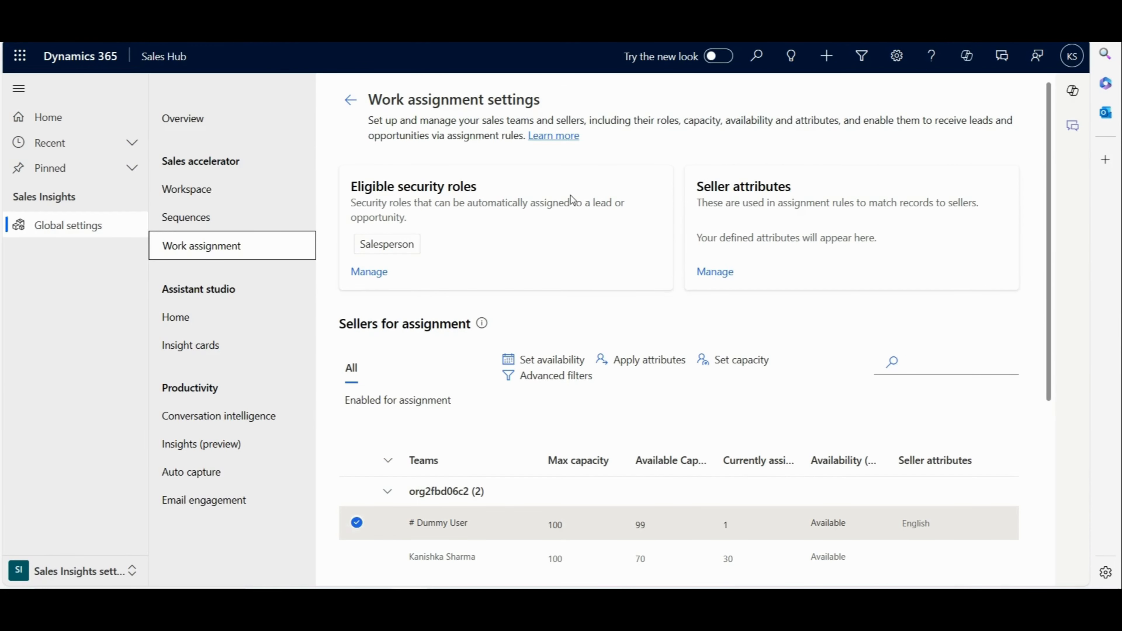
click(263, 224)
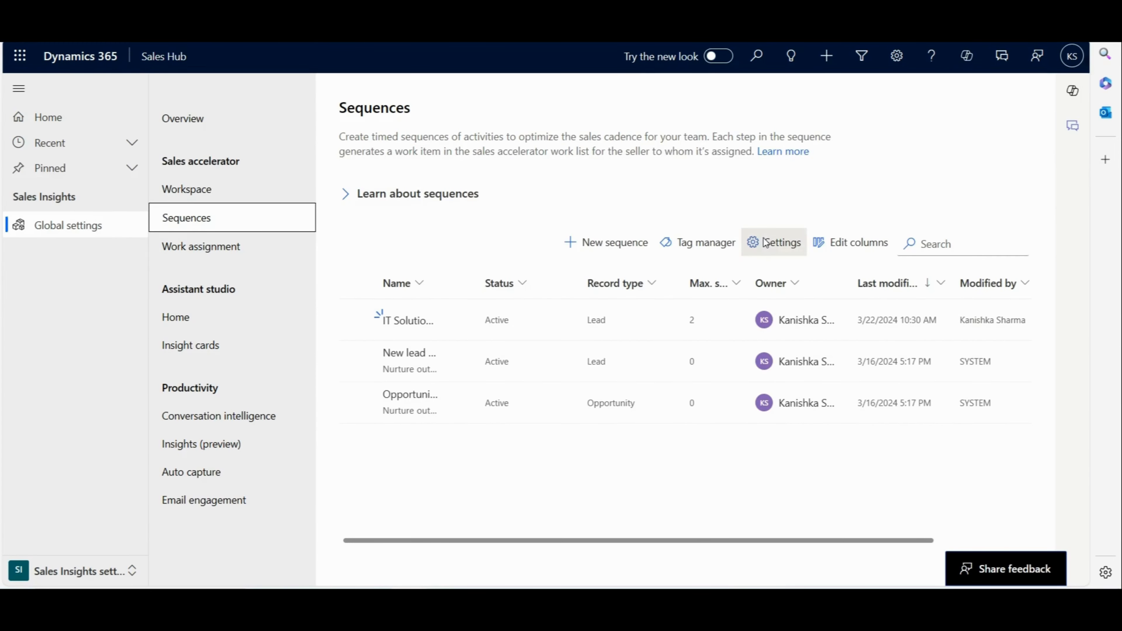
click(773, 243)
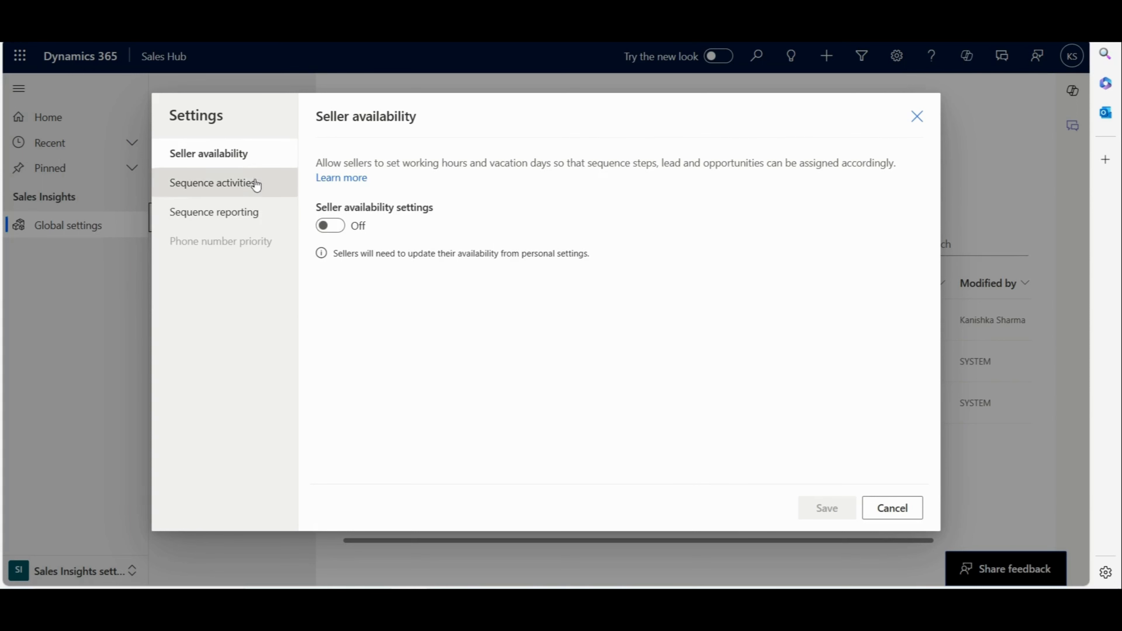
click(328, 225)
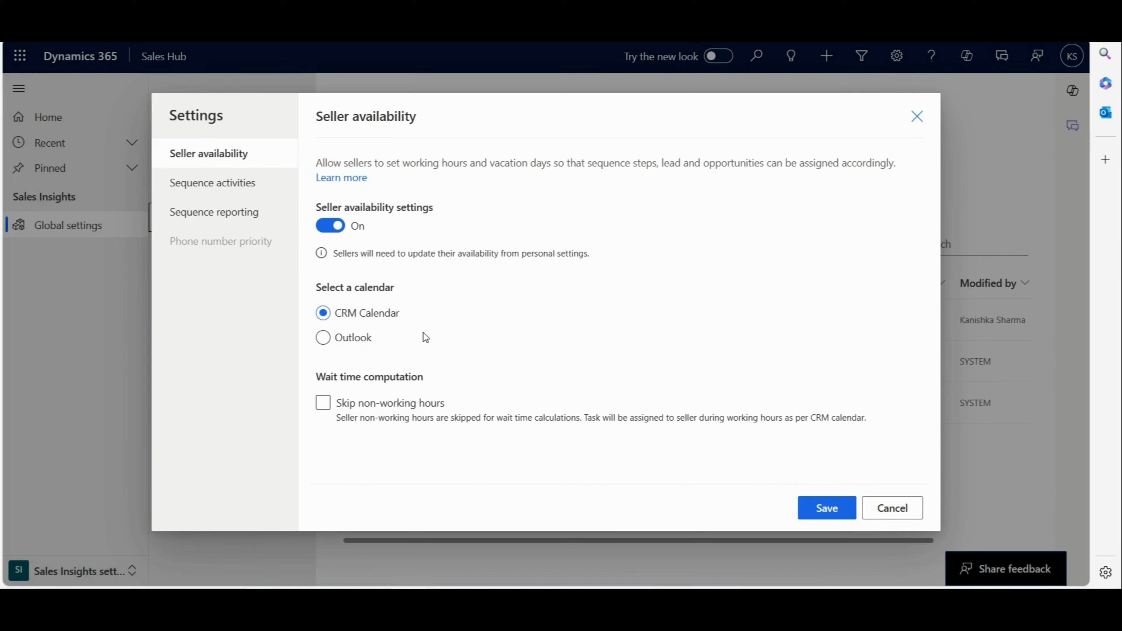
click(331, 226)
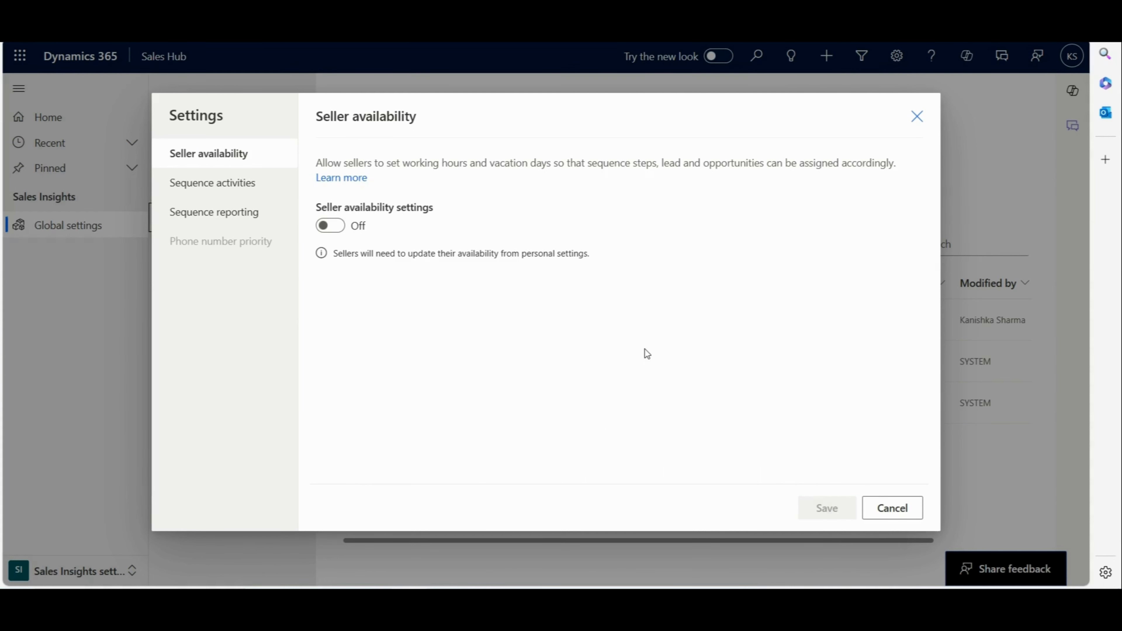
click(878, 513)
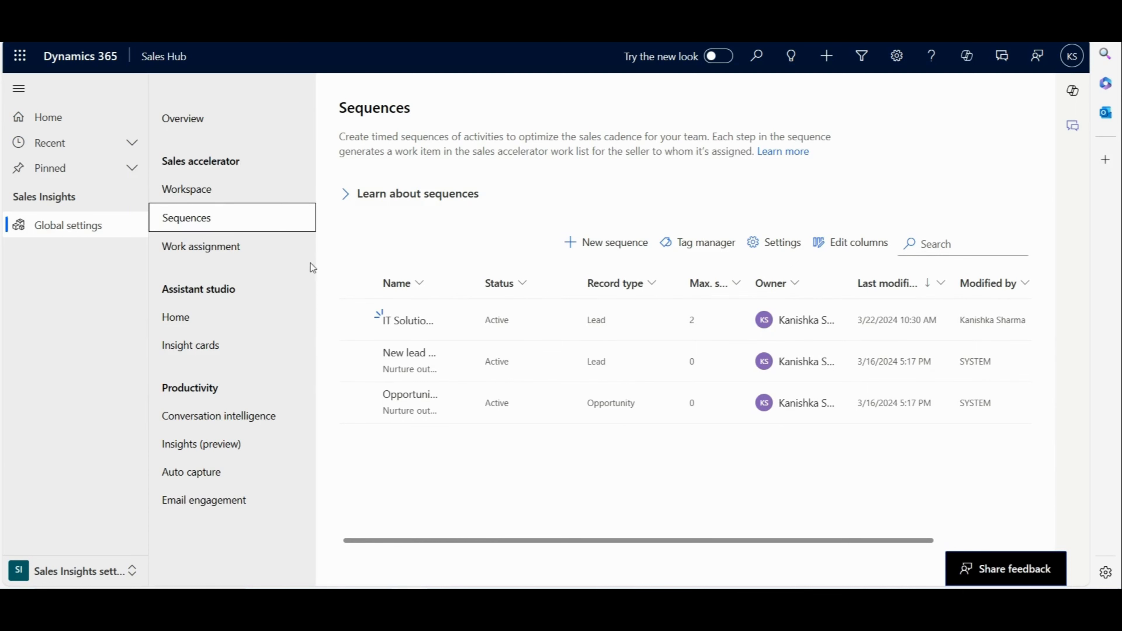
Open the IT Solution Segment from work assignment and start a new assignment rule named Rule for IT Solution
click(288, 255)
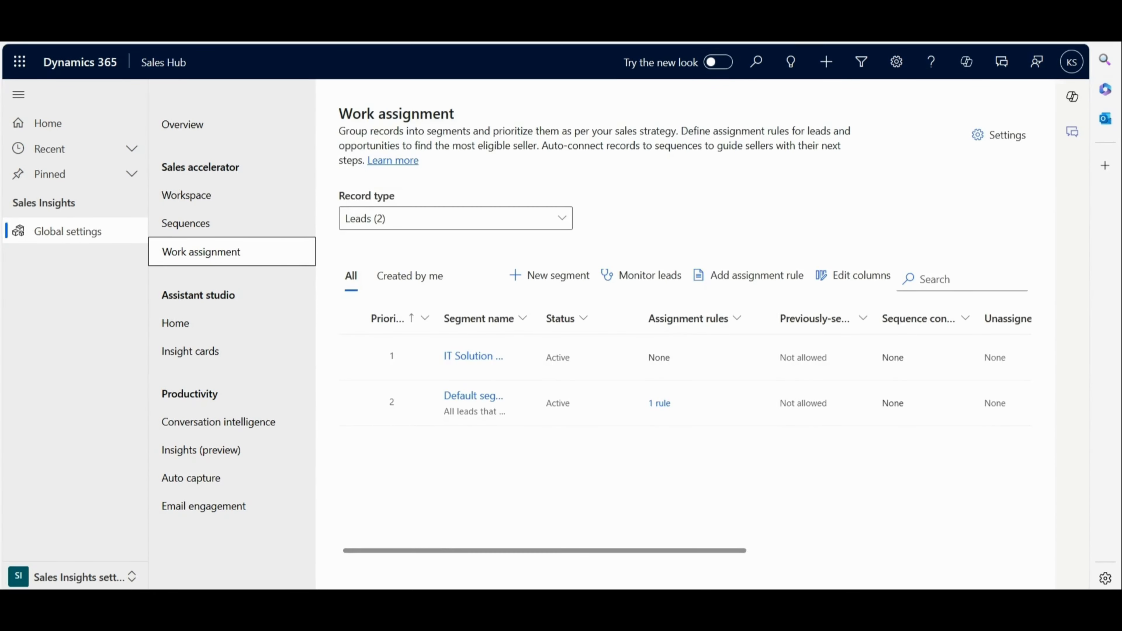
click(468, 366)
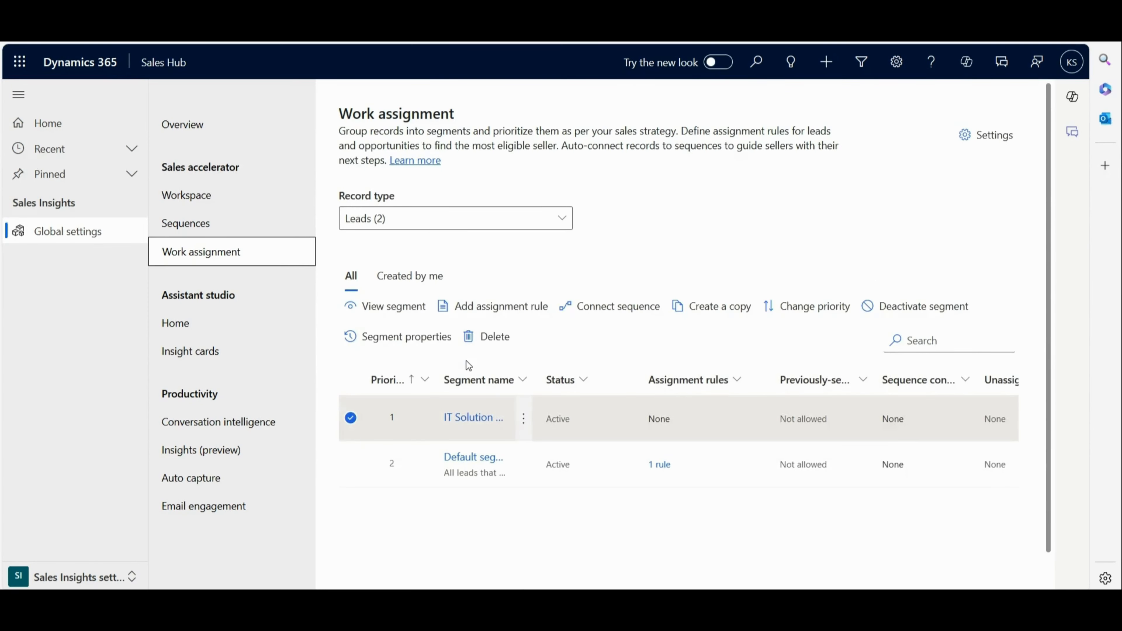
click(402, 307)
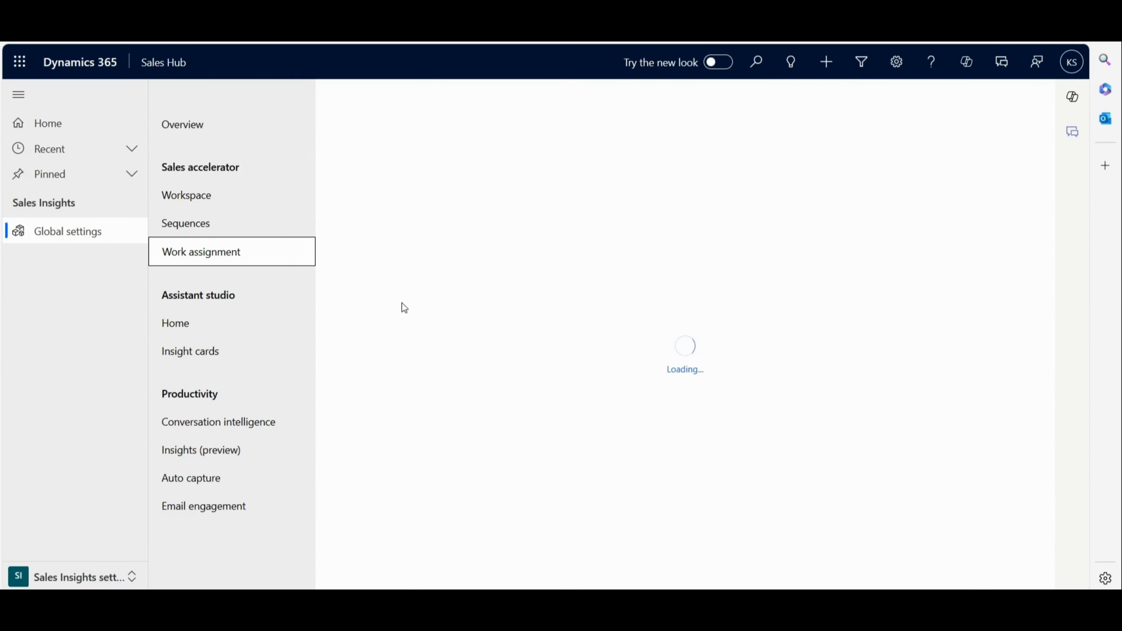
click(493, 159)
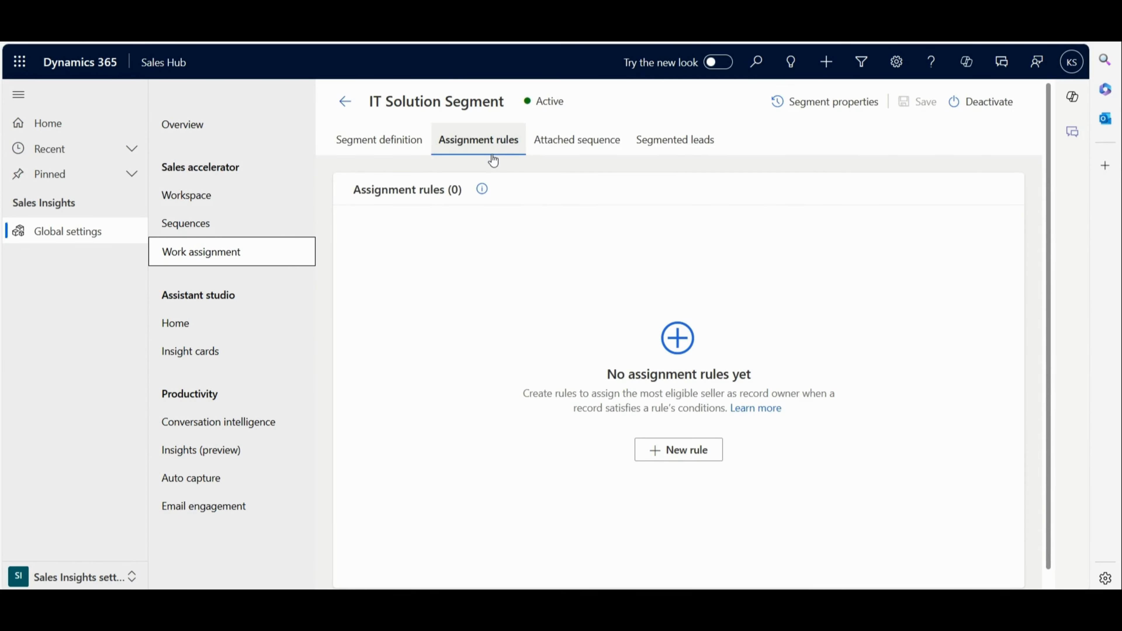
click(657, 454)
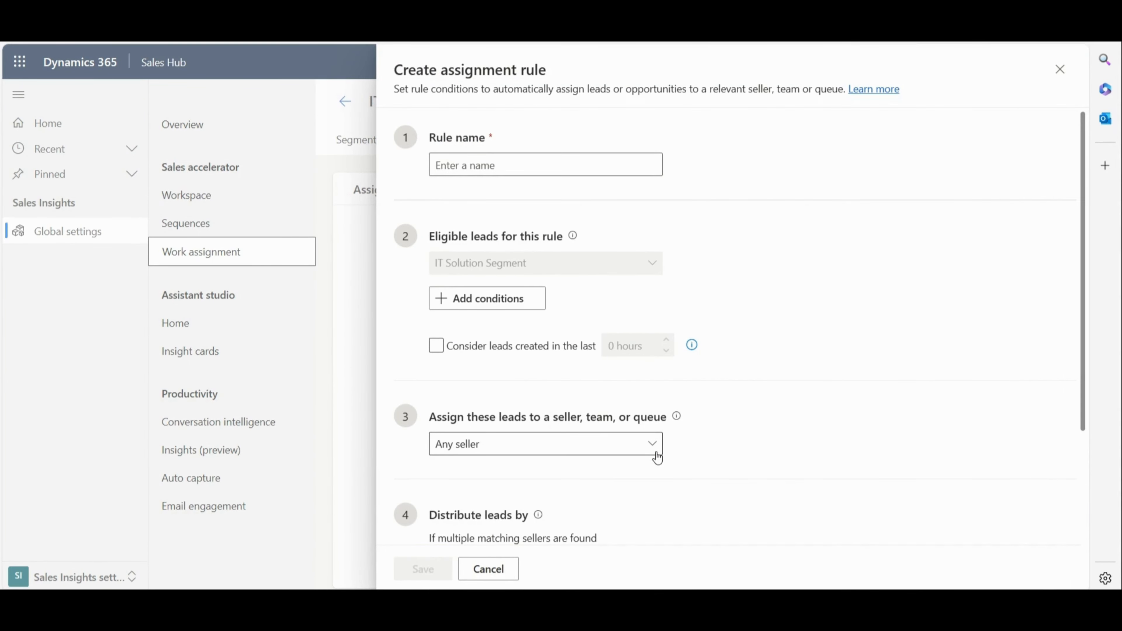
click(563, 165)
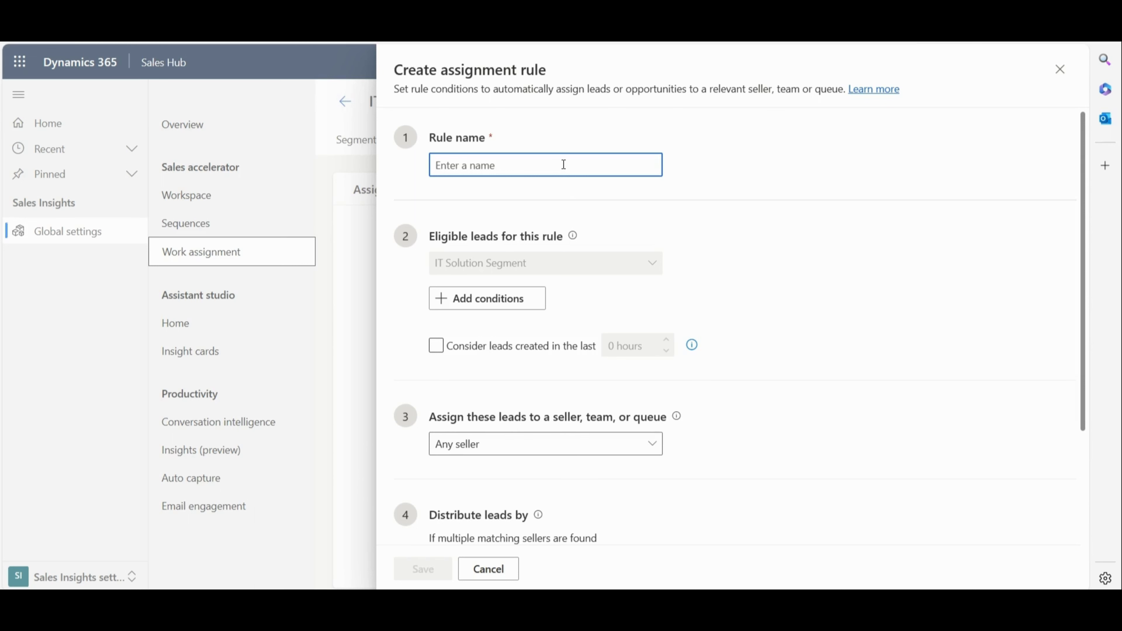
text(Rule for IT Solution)
click(612, 244)
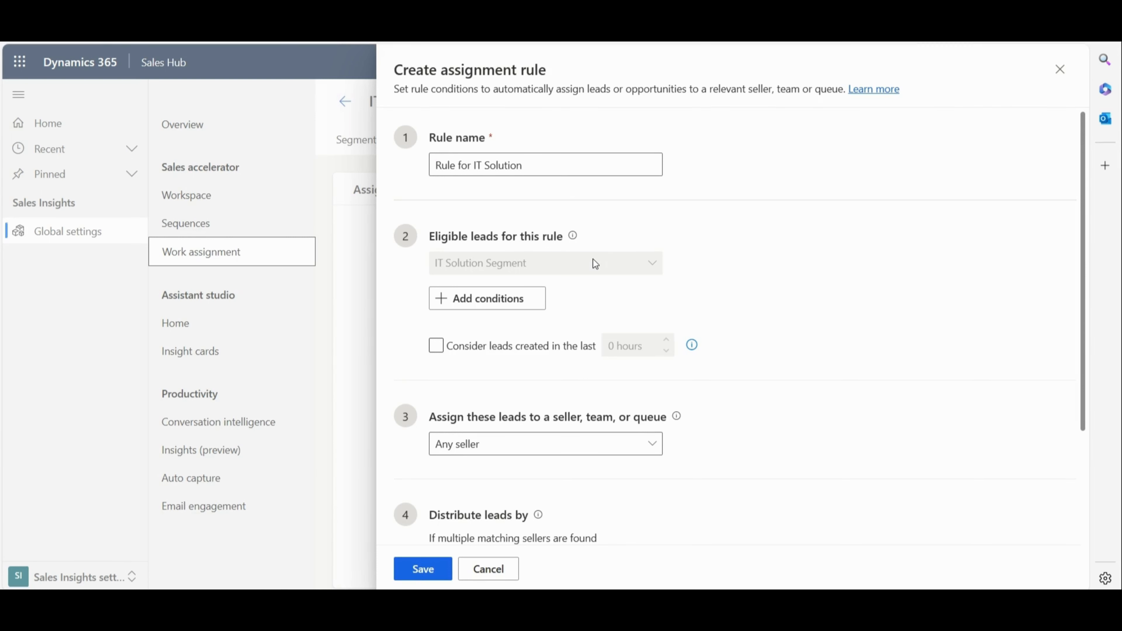
Examine the additional conditions and the lead creation time limit for the rule's eligible leads
click(508, 311)
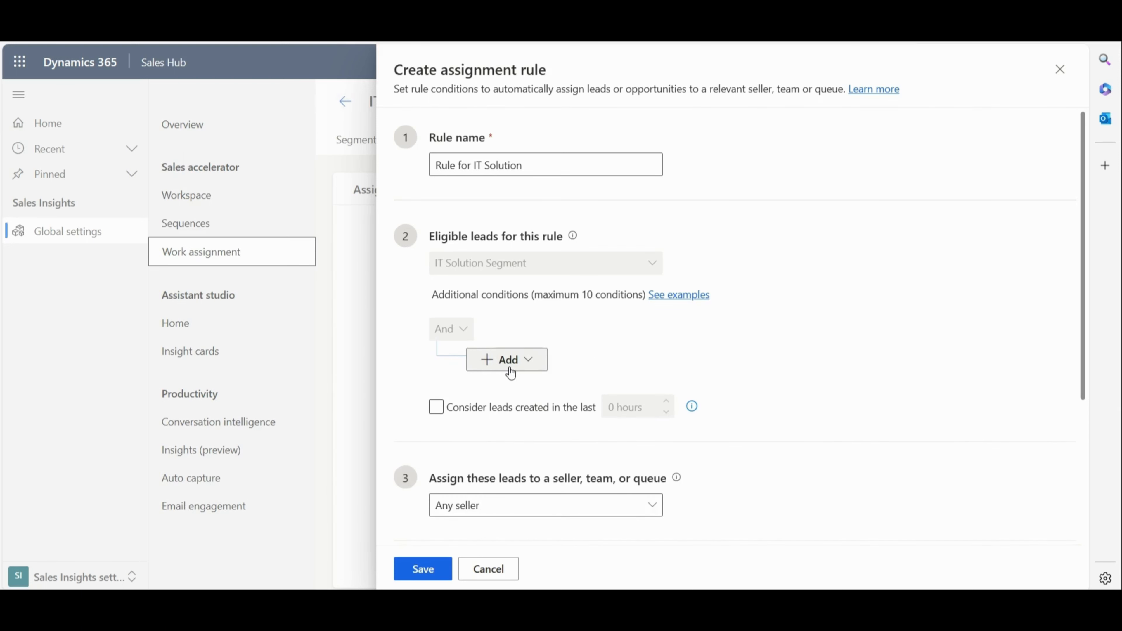
click(436, 409)
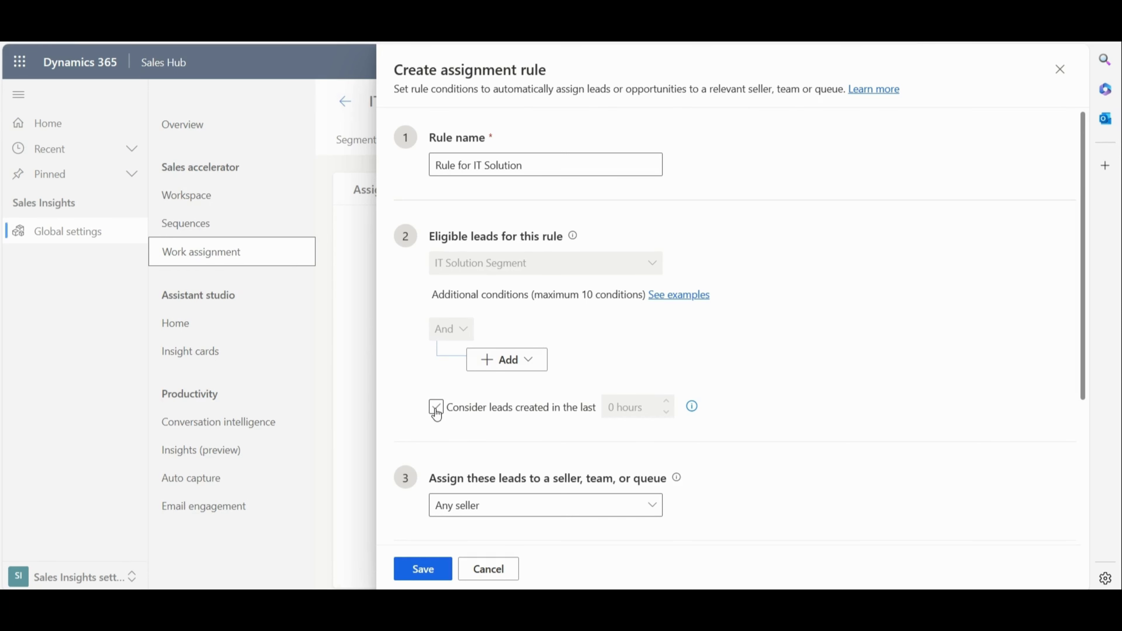
scroll(436, 442, down, 3)
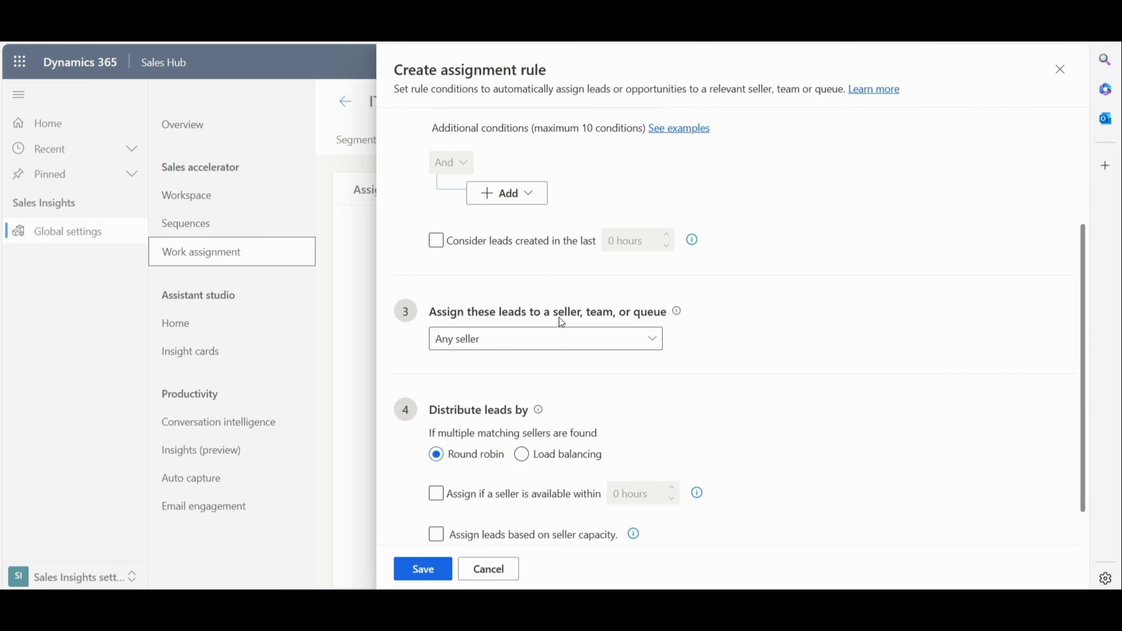
Assign the rule's leads to sellers with matching attributes, using the seller attributes defined for assignment rules
click(648, 341)
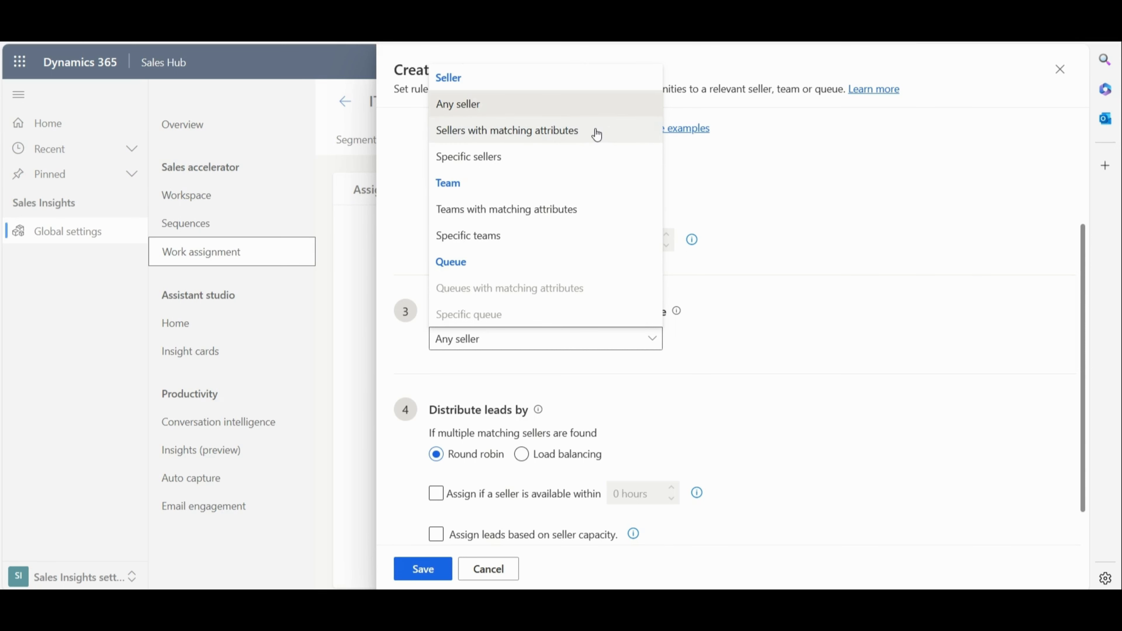
click(549, 131)
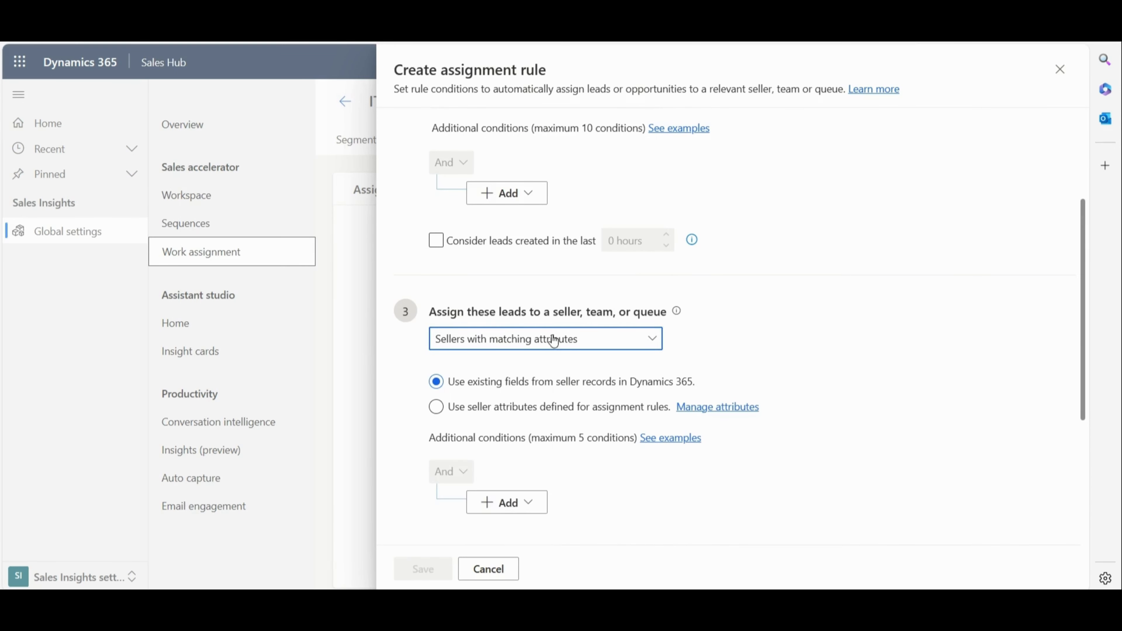
scroll(553, 349, down, 3)
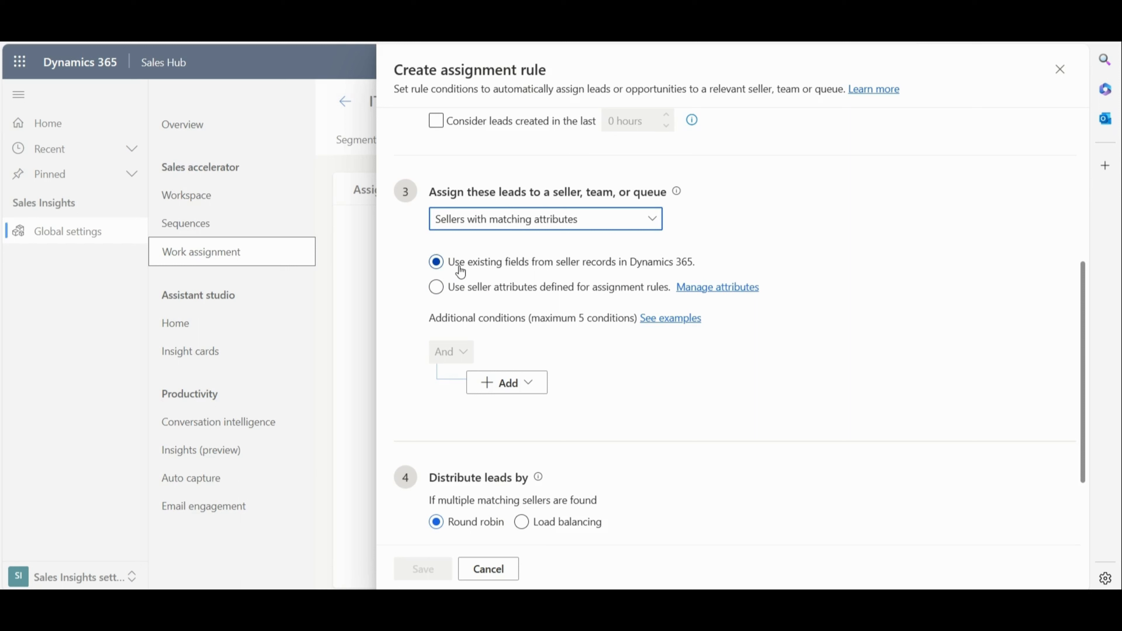
click(553, 294)
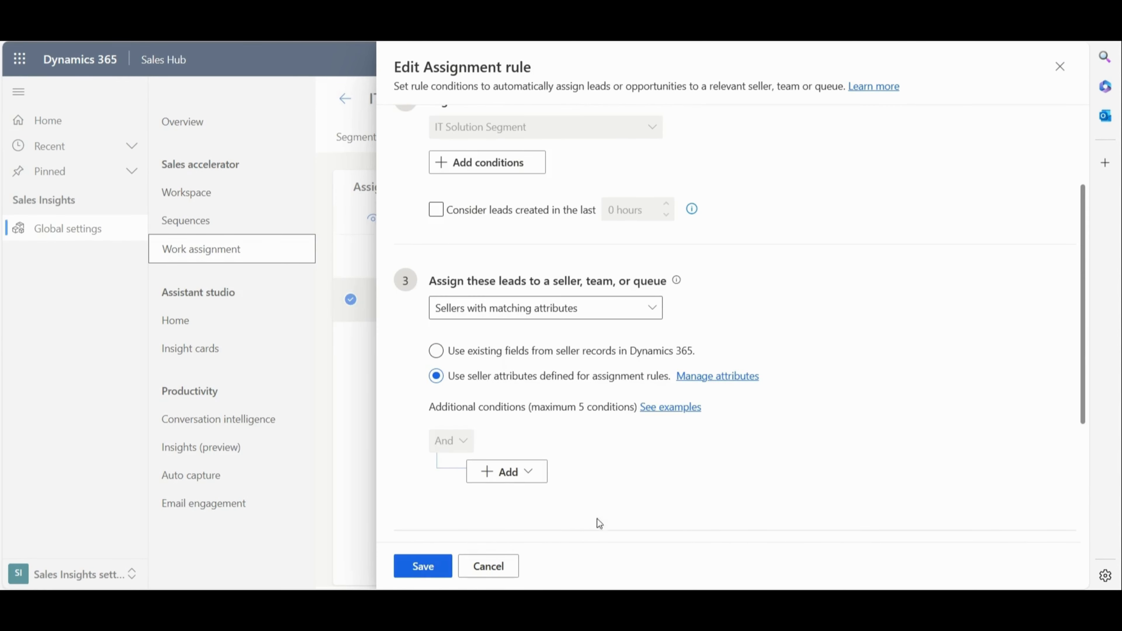
Add a seller-matching condition to the assignment rule where Language equals English
click(507, 478)
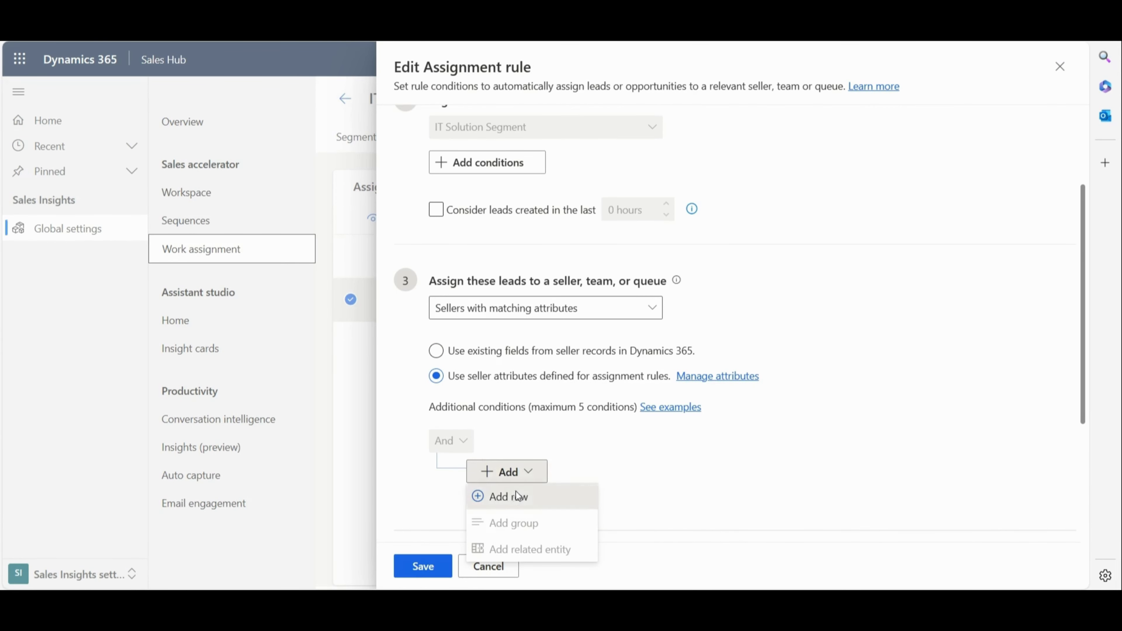
click(513, 494)
click(591, 480)
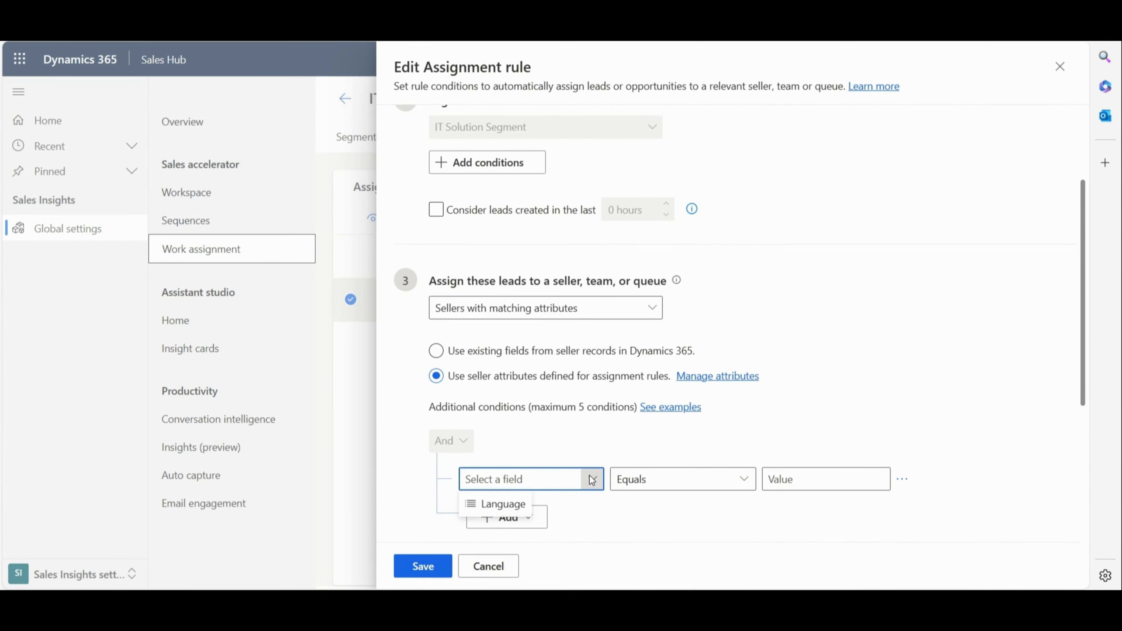
click(499, 509)
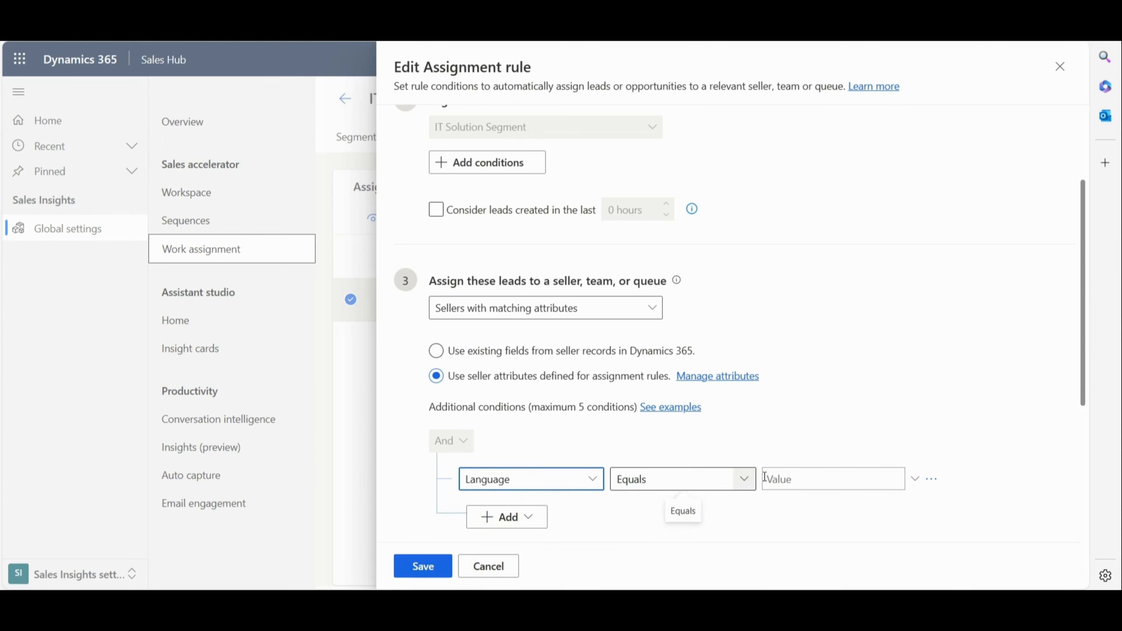
click(862, 478)
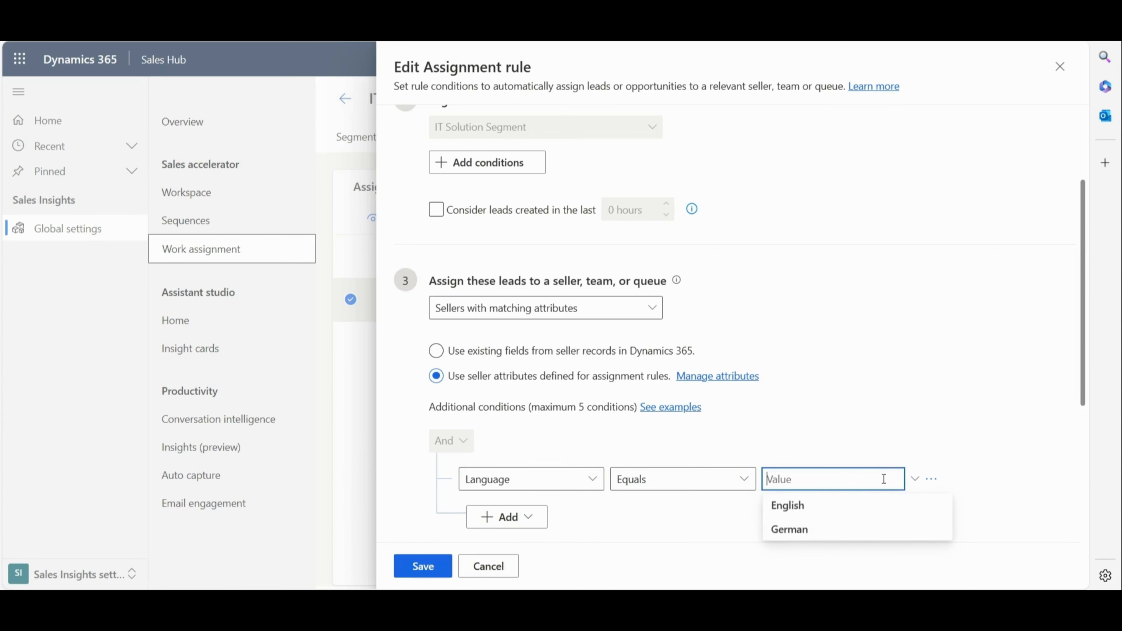
click(786, 513)
Keep round robin distribution, enable assigning leads based on seller capacity, and save the assignment rule
scroll(706, 523, down, 2)
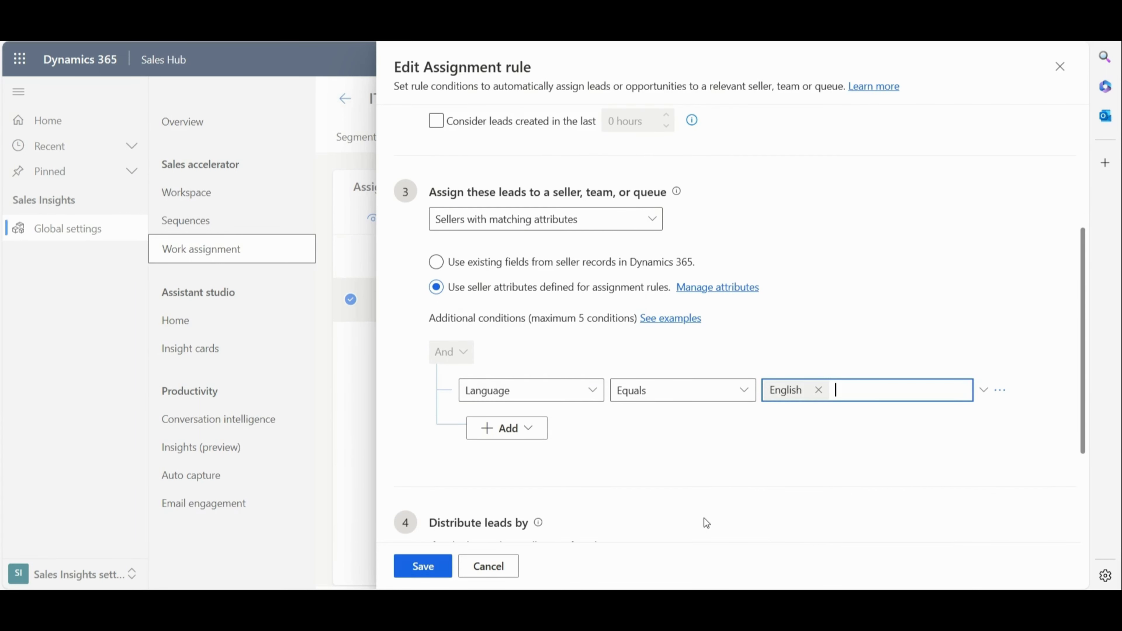
scroll(618, 442, down, 3)
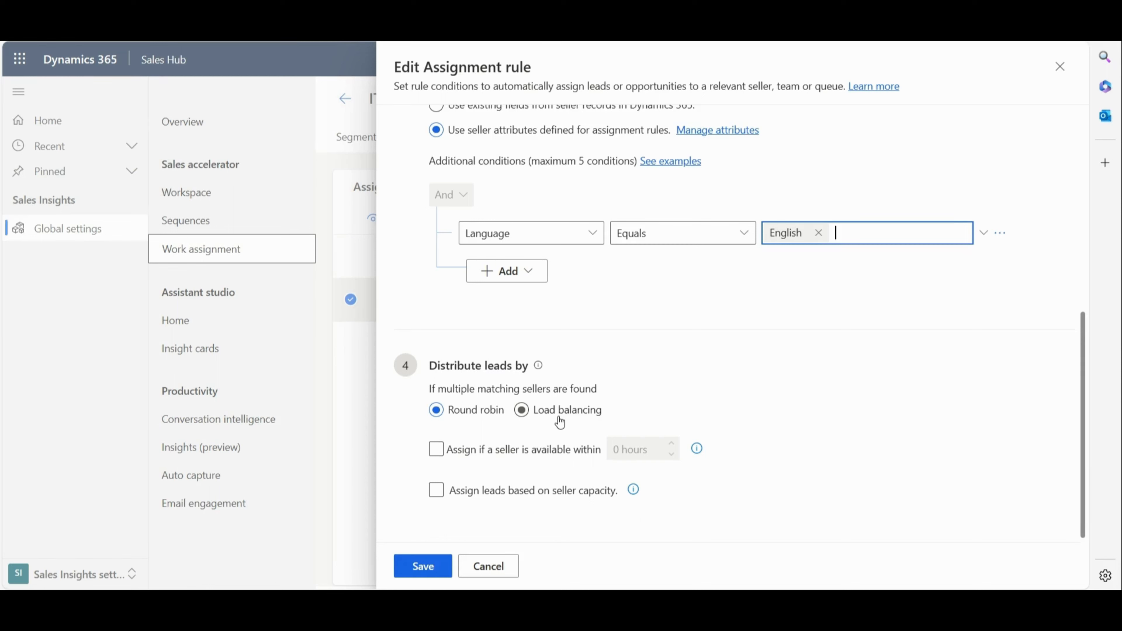
click(435, 492)
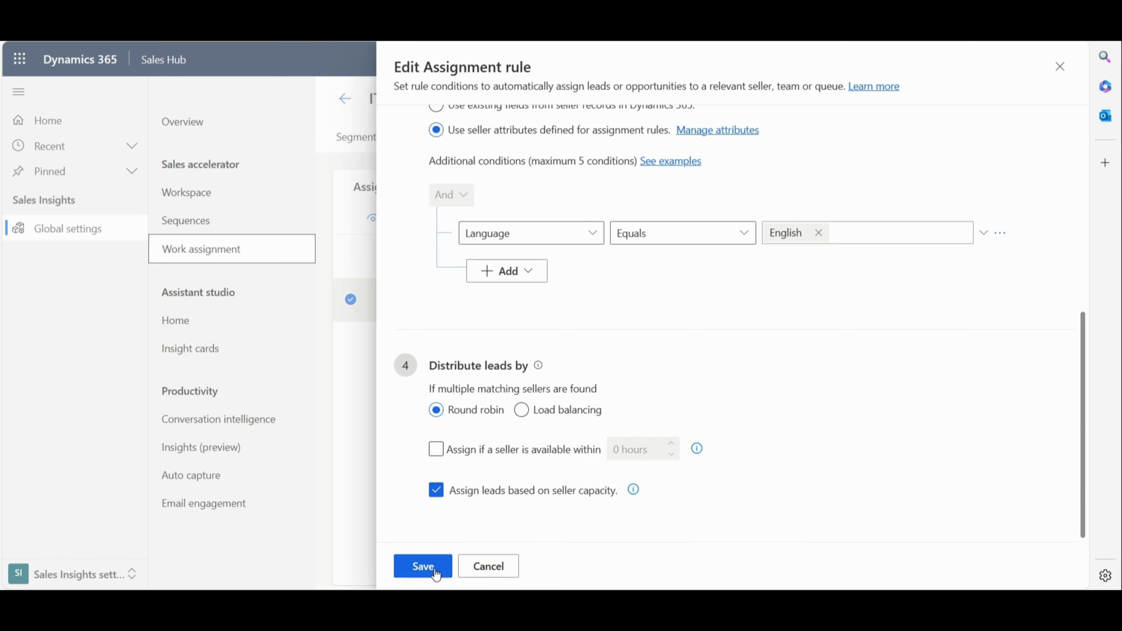
click(423, 568)
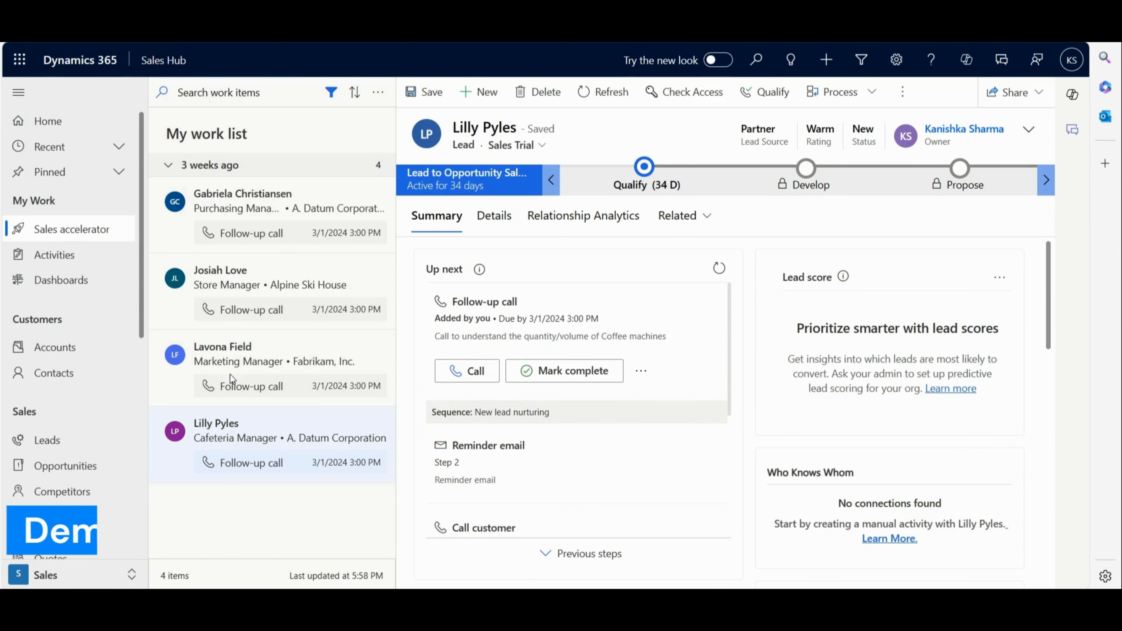
click(89, 452)
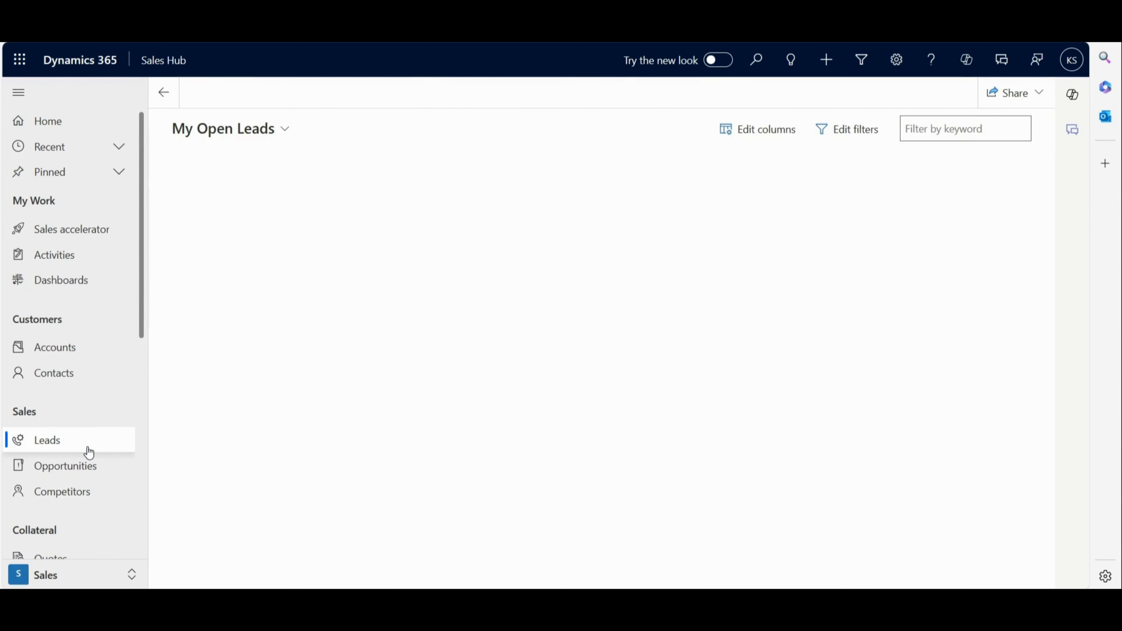
click(402, 89)
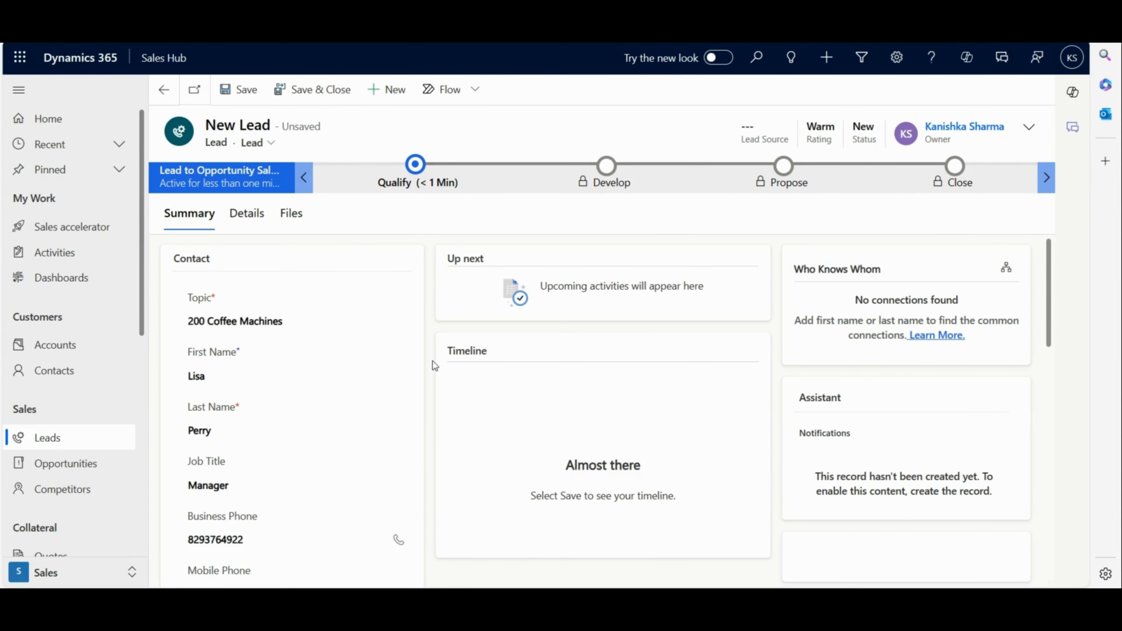
scroll(432, 365, down, 1)
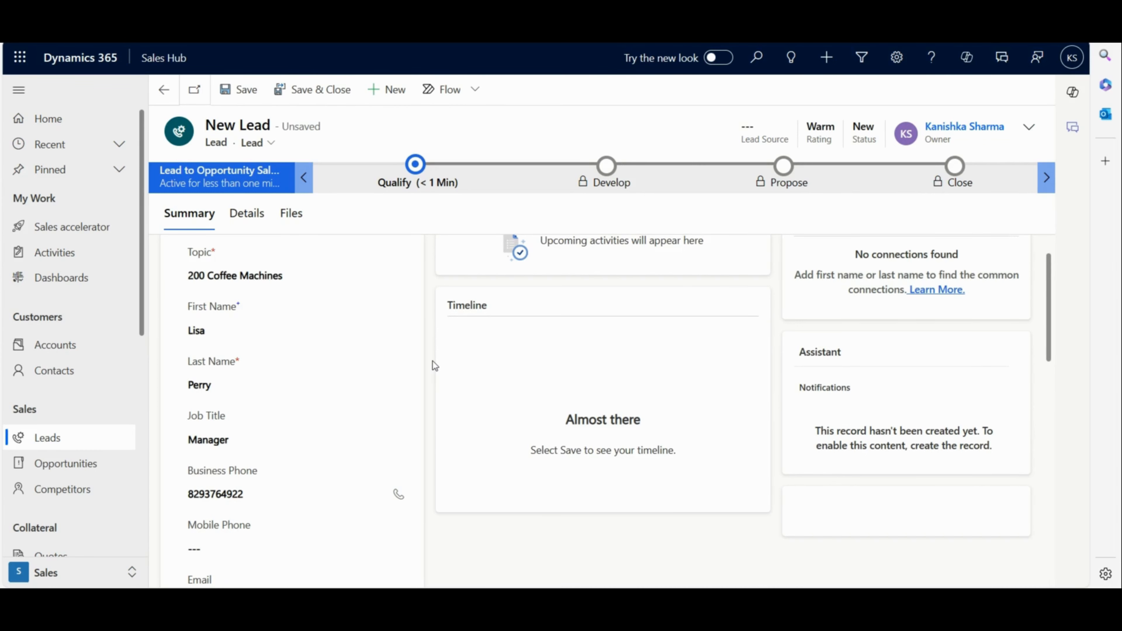
scroll(432, 361, down, 4)
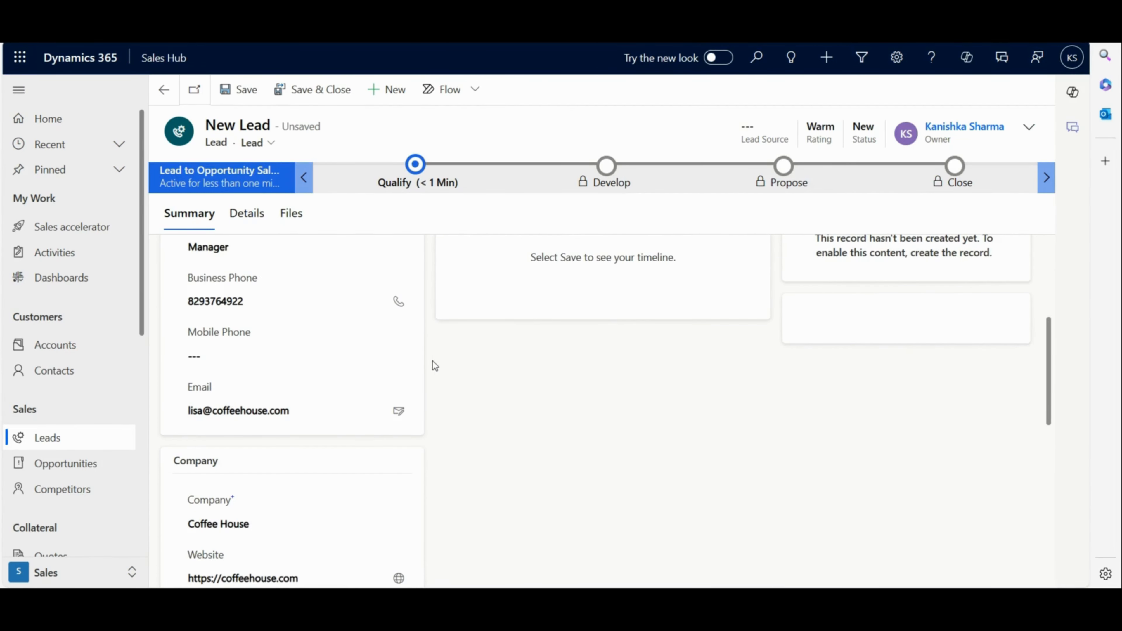
scroll(432, 361, down, 1)
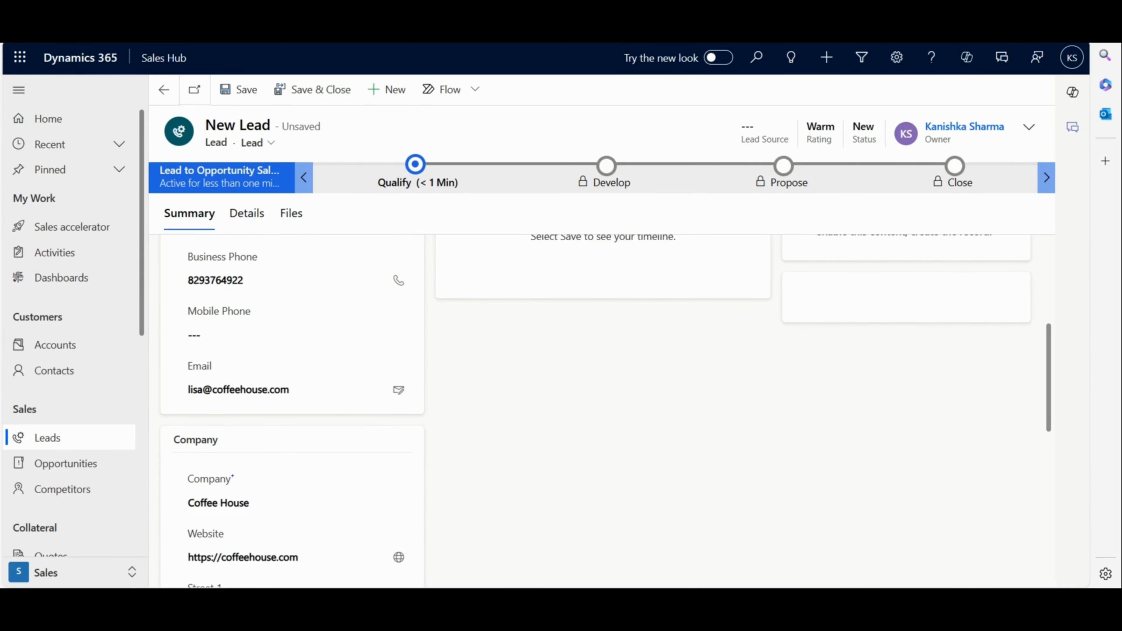
Set the new lead's rating to Hot and save the lead
click(1029, 127)
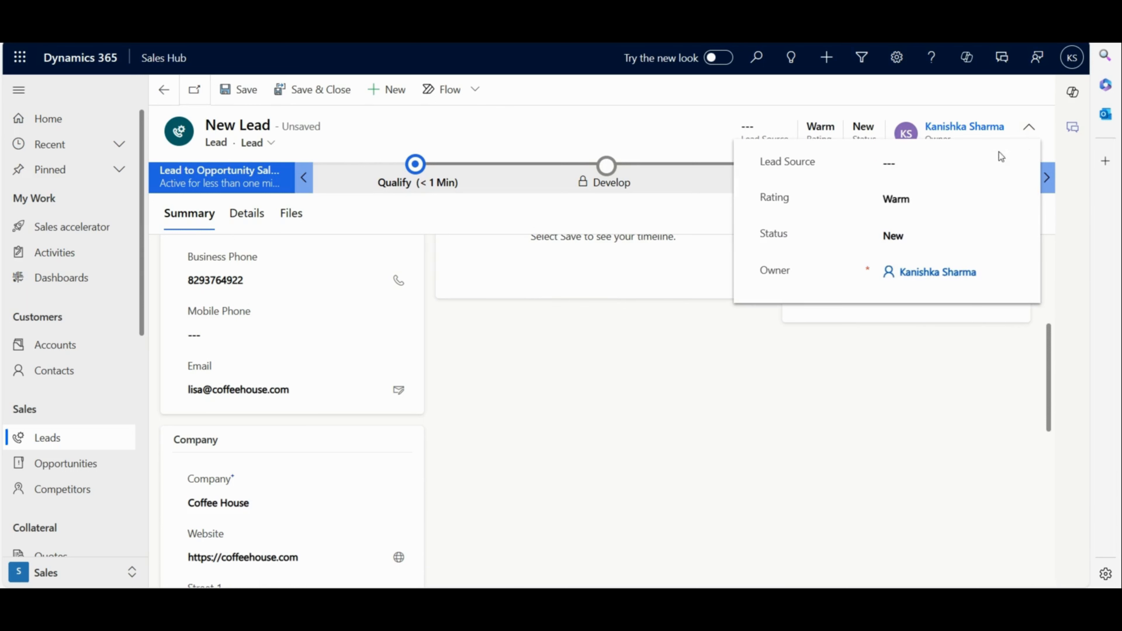
click(1024, 201)
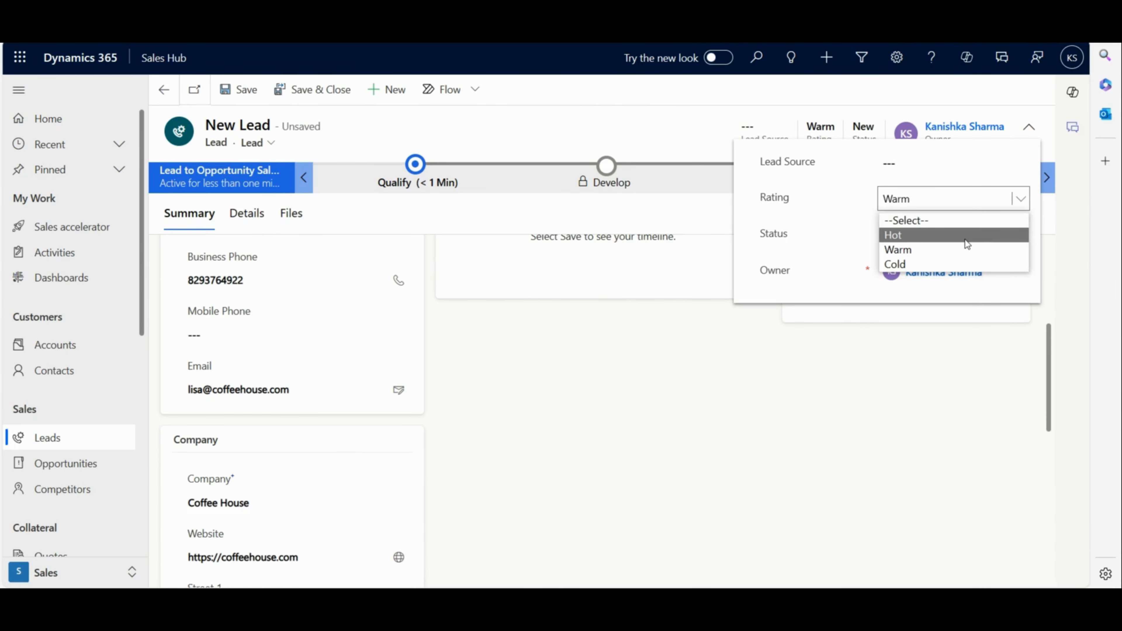
click(967, 243)
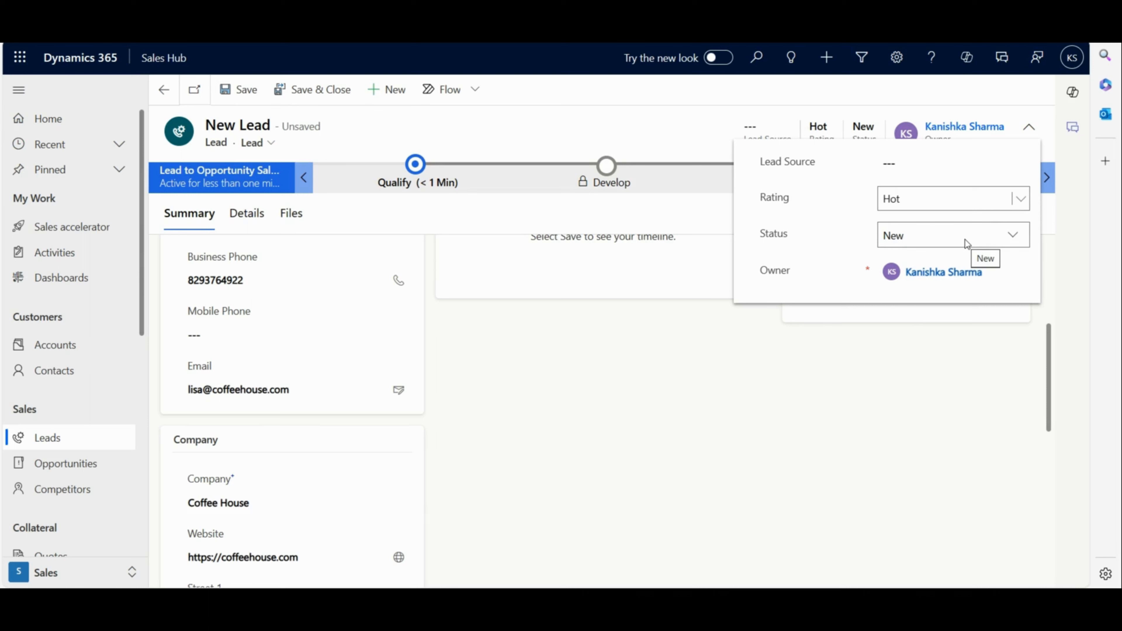
click(723, 342)
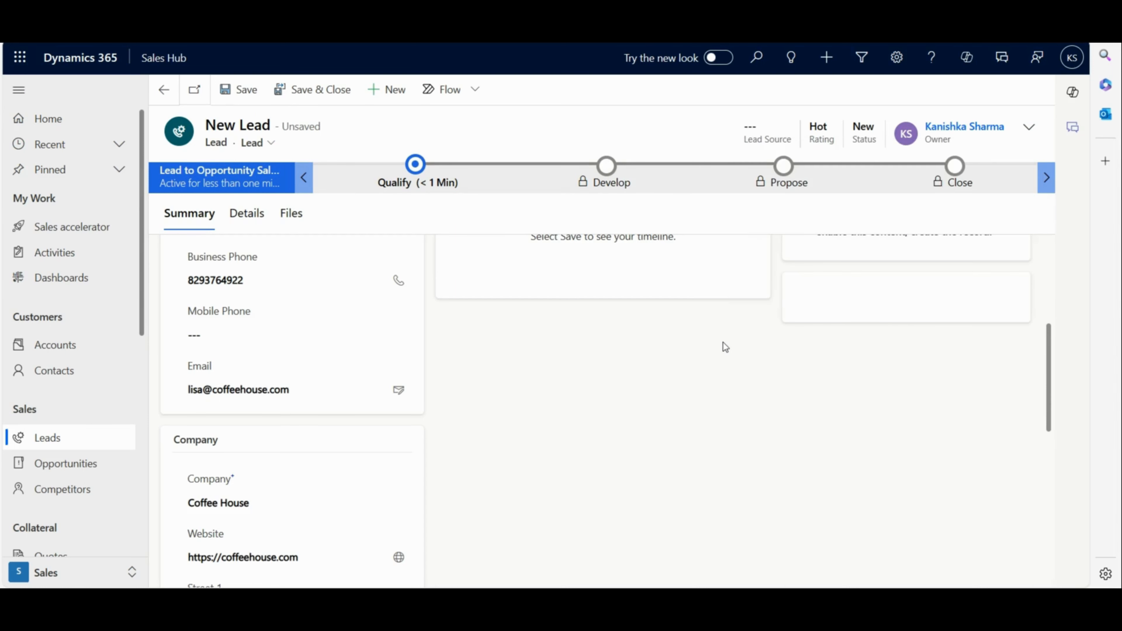
scroll(725, 346, up, 5)
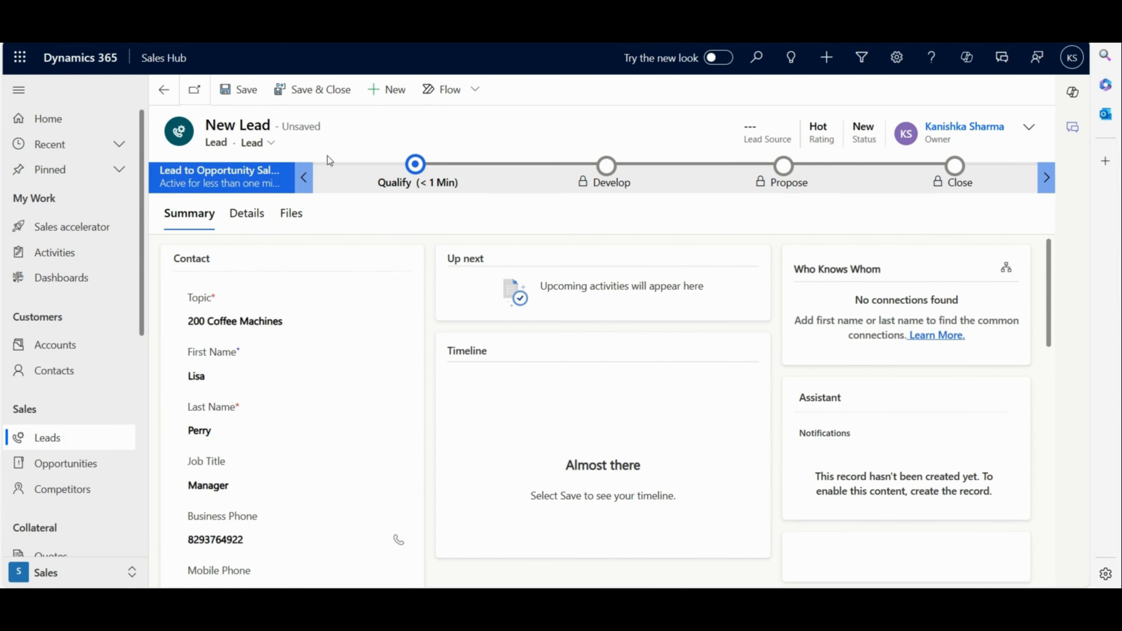
click(246, 91)
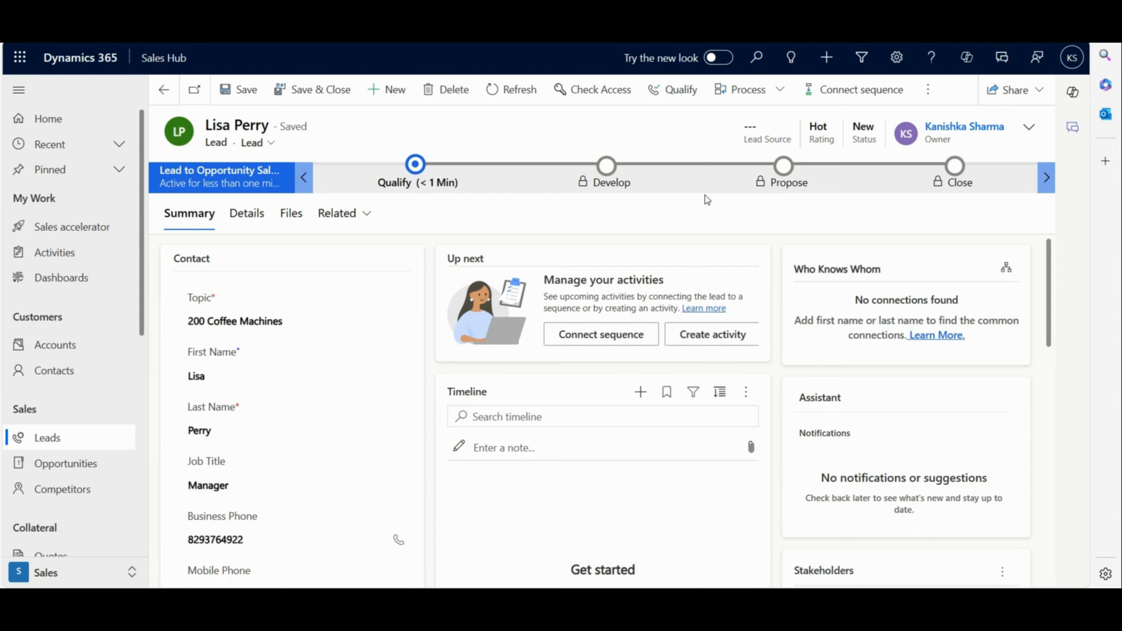
Connect the saved lead to the IT Solution Sequence
click(594, 341)
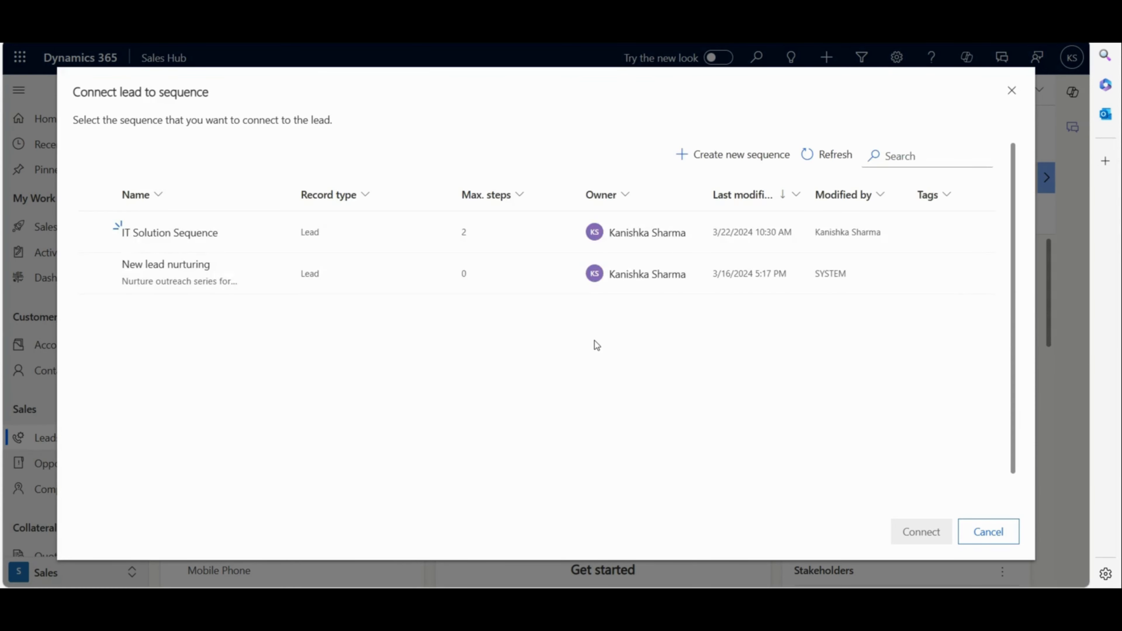
click(256, 232)
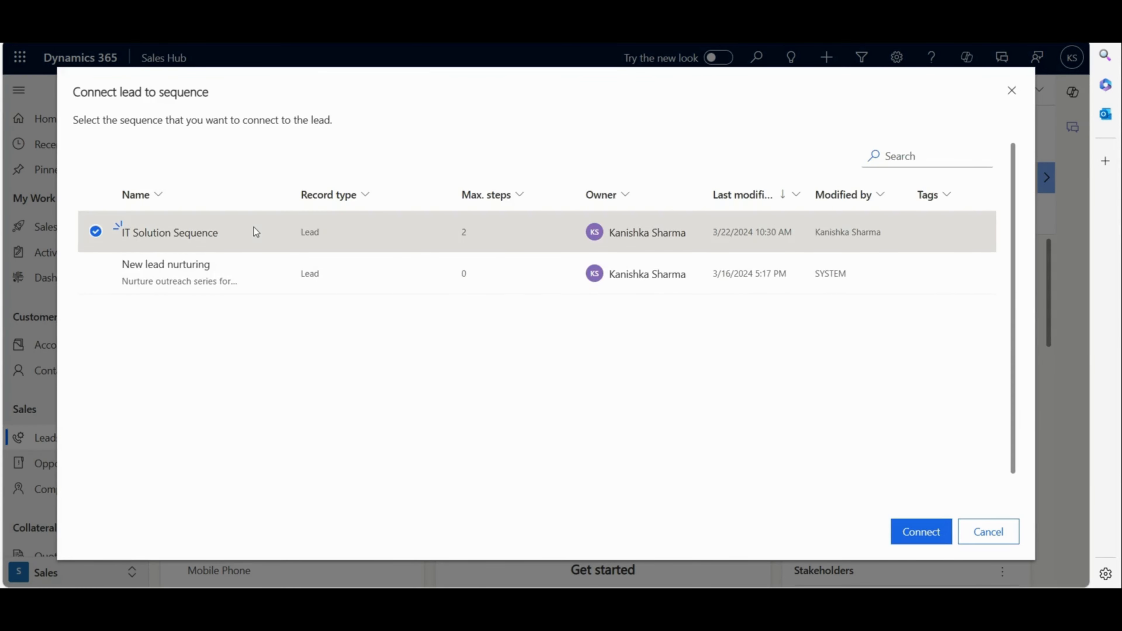
click(919, 532)
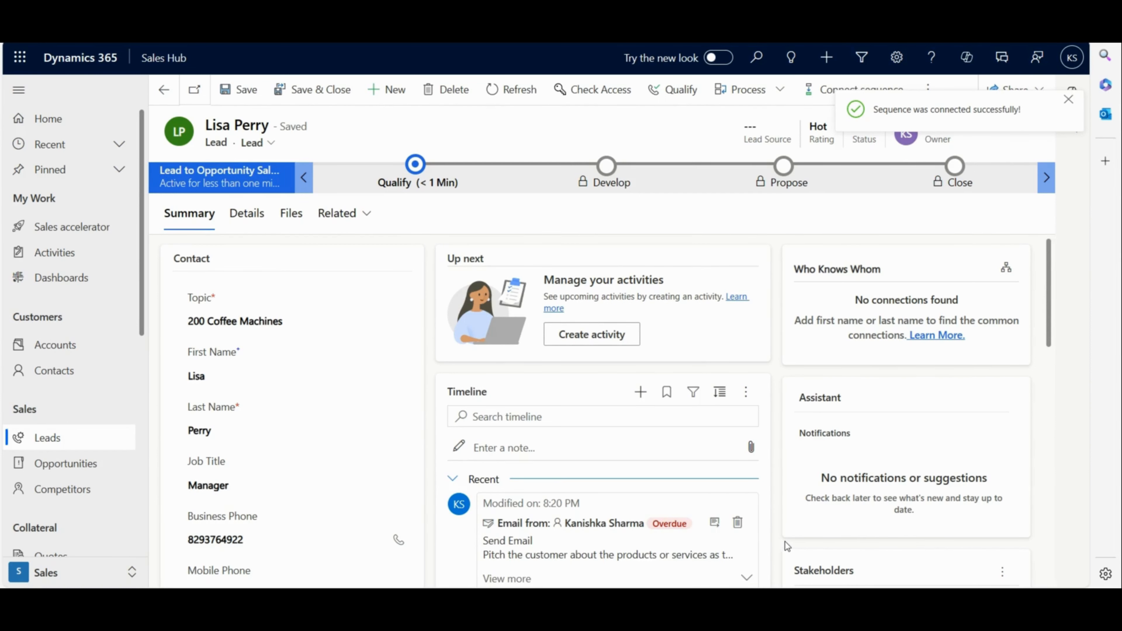
Examine the lead's timeline and refresh the record to view the upcoming activities of the connected sequence
scroll(785, 541, down, 1)
scroll(784, 541, up, 1)
scroll(761, 506, down, 3)
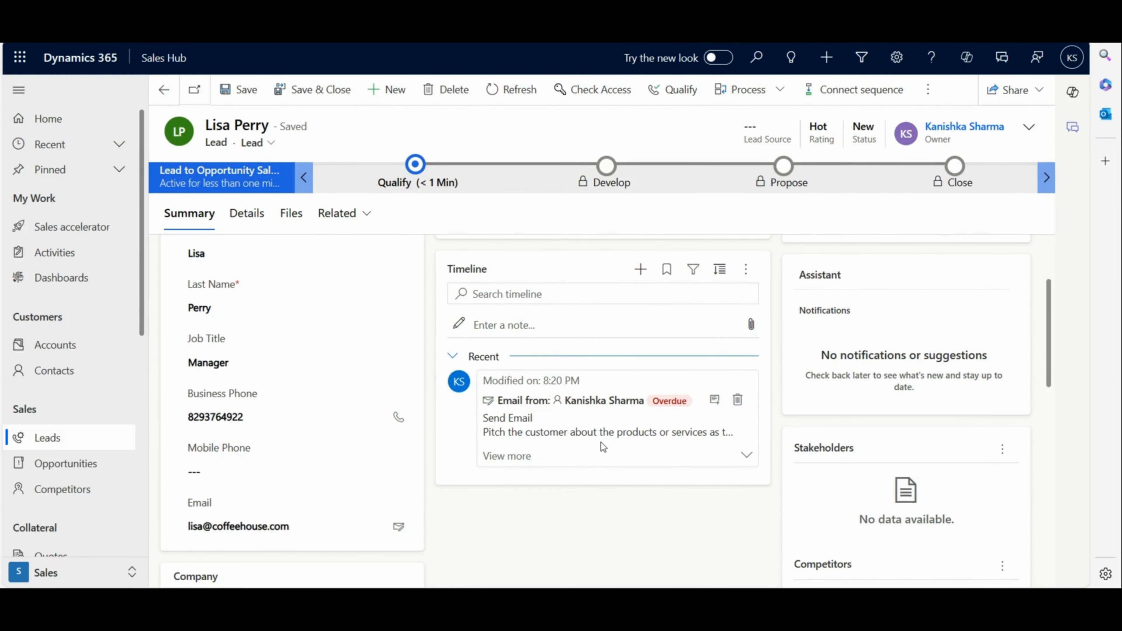
scroll(600, 442, up, 3)
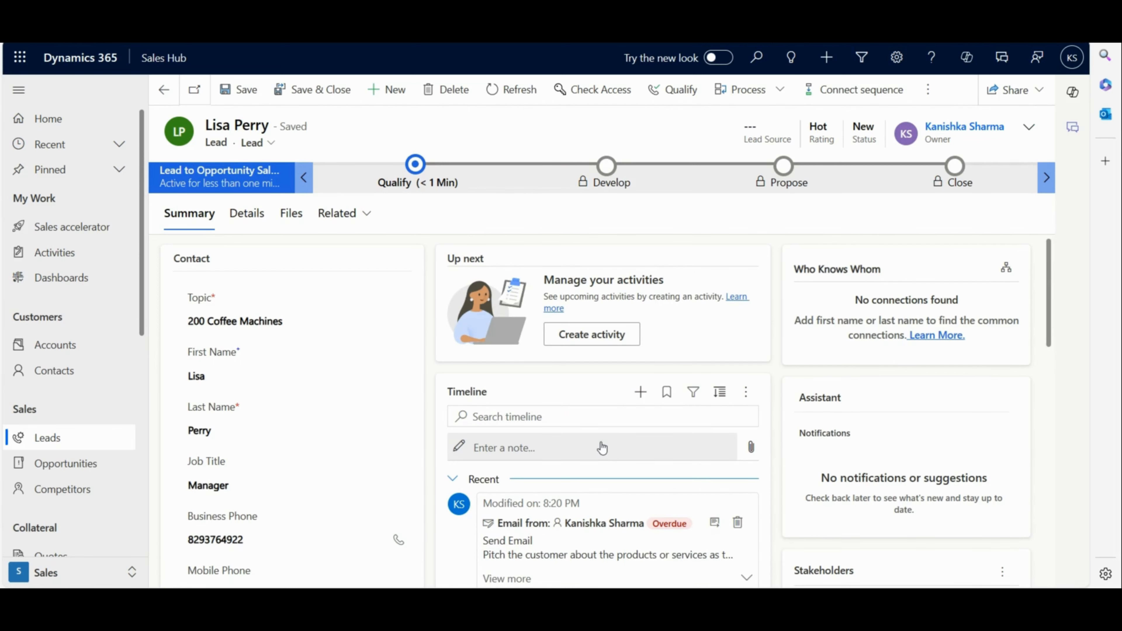
click(520, 90)
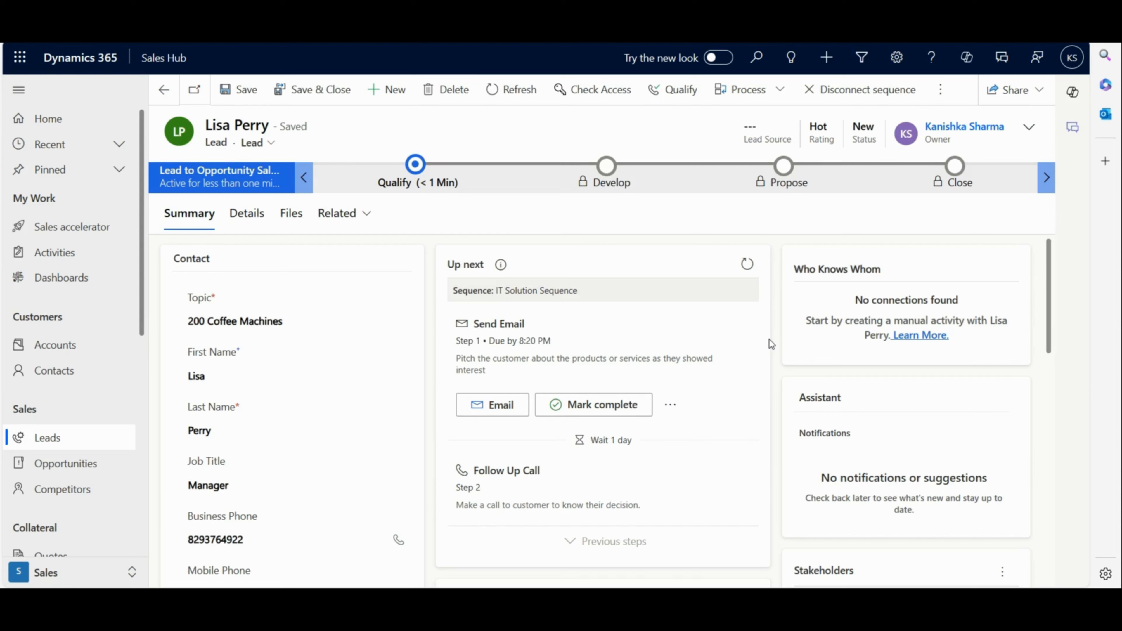
click(504, 92)
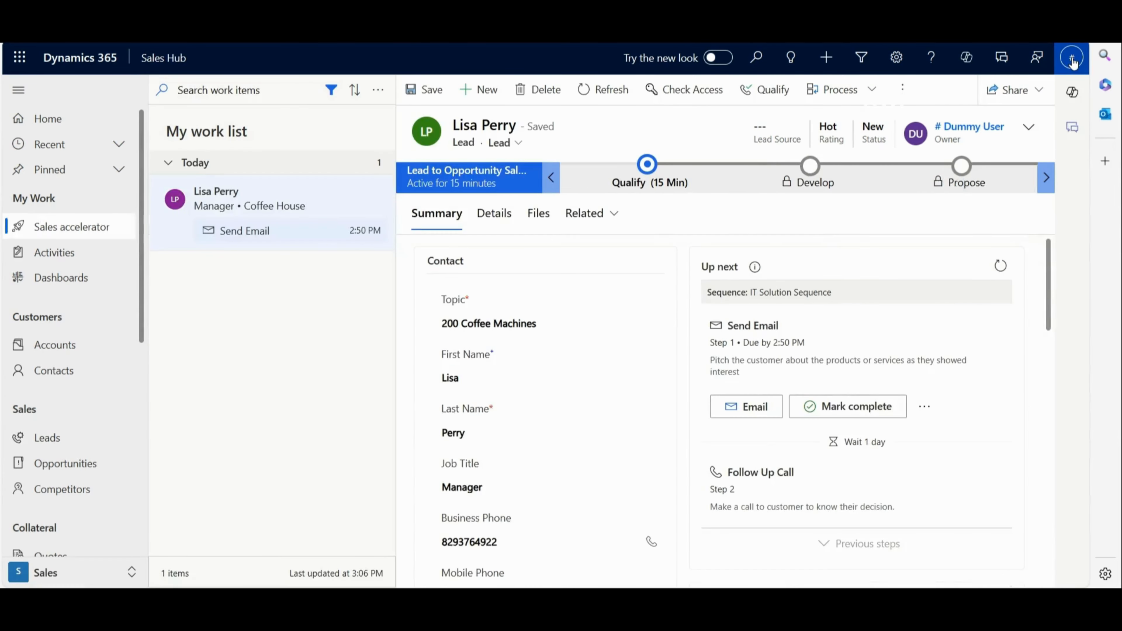
Check which account is signed in and examine the work list's filter, sorting and additional options and its Today group
click(1073, 59)
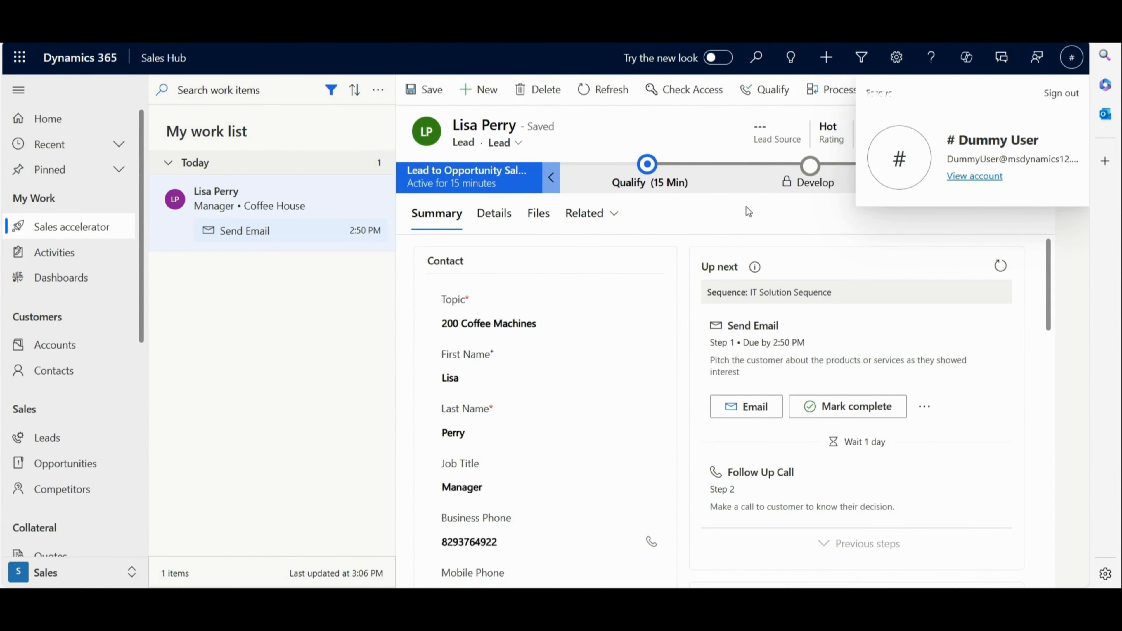
click(714, 207)
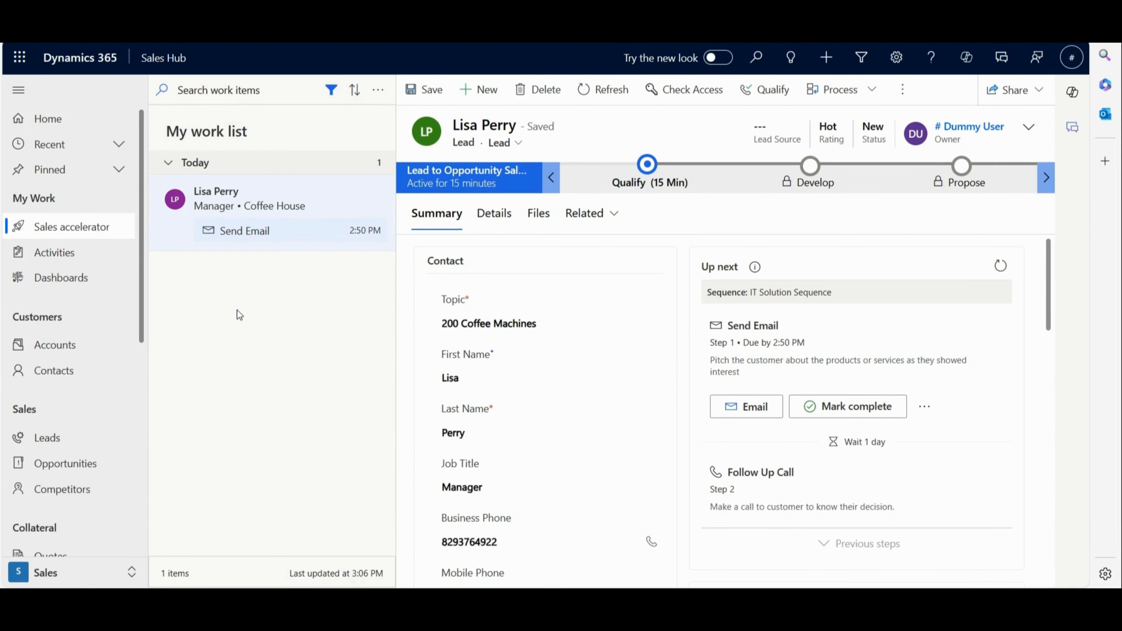
click(330, 91)
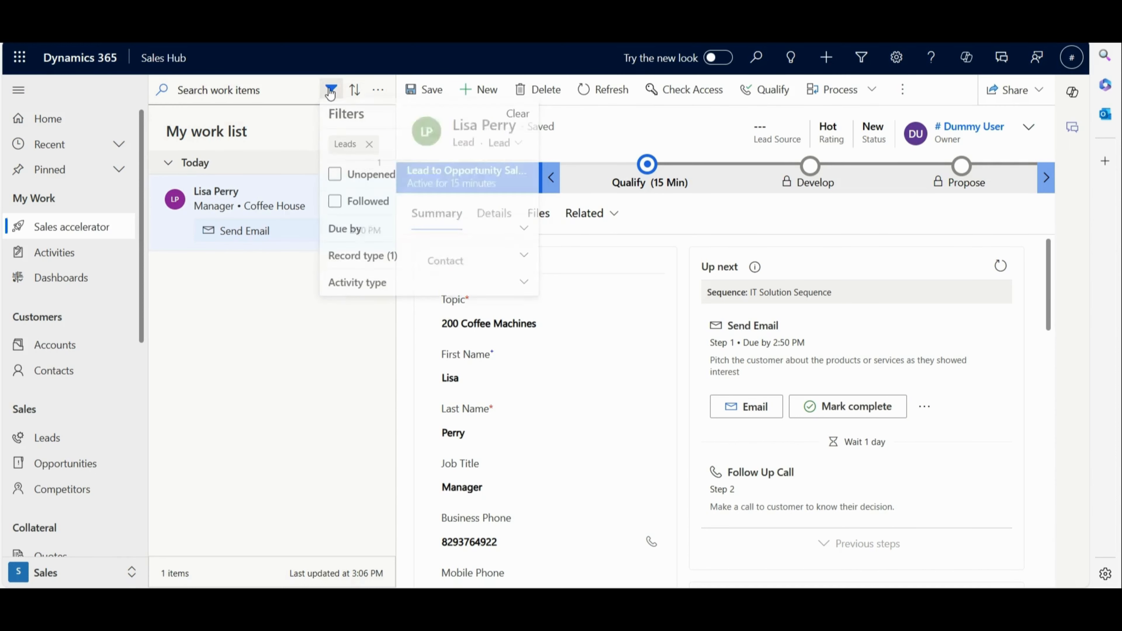
click(354, 90)
click(379, 91)
click(378, 93)
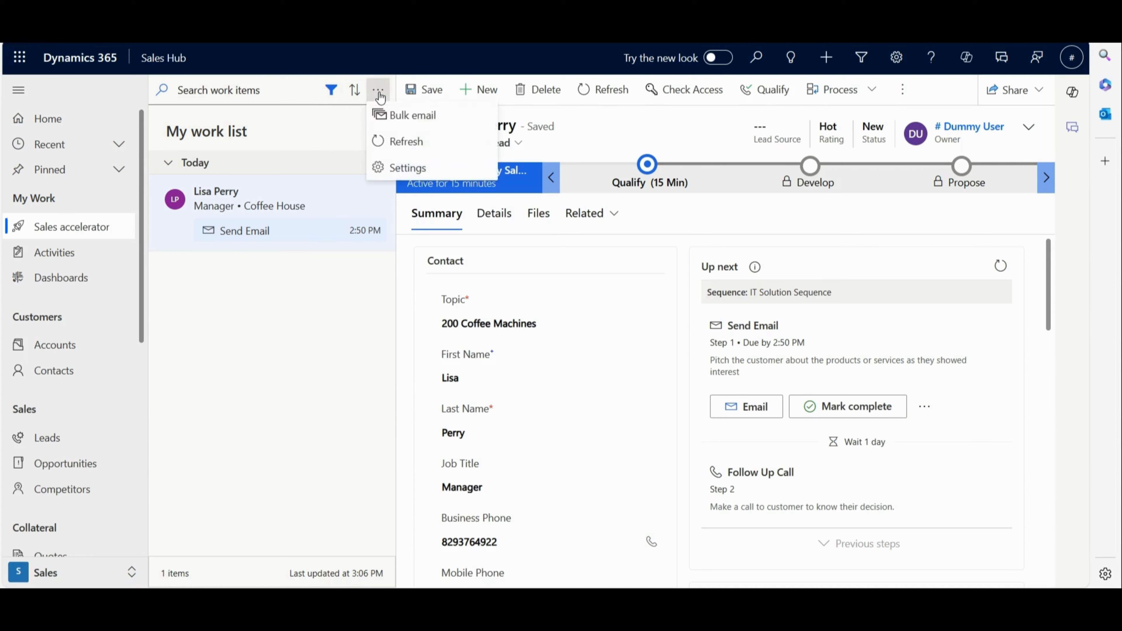
click(300, 163)
click(301, 164)
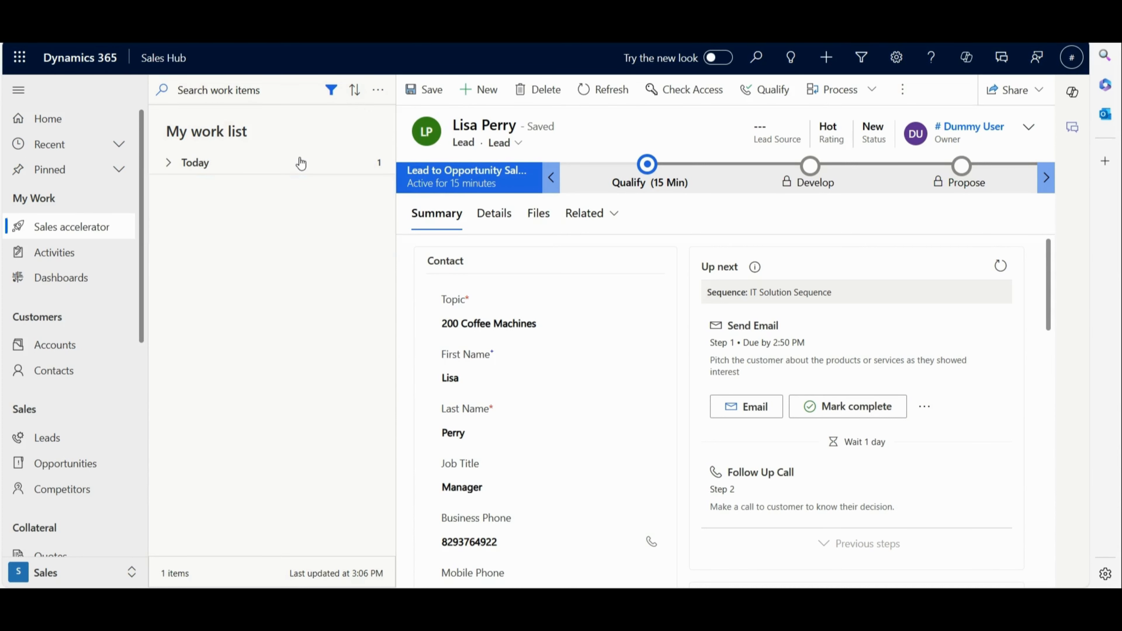
click(301, 163)
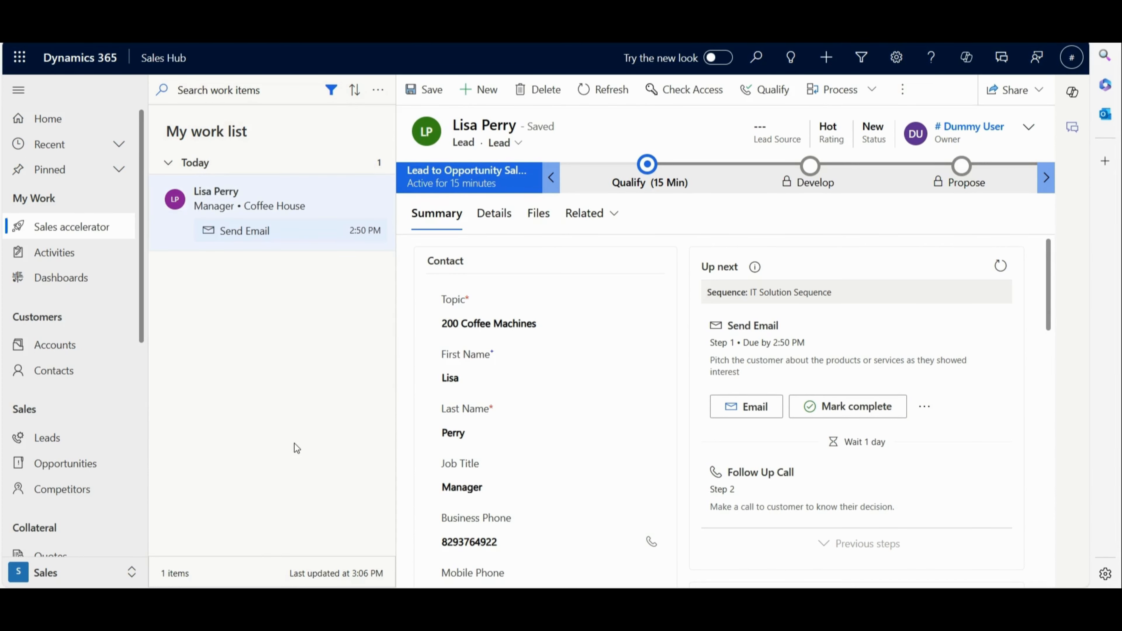